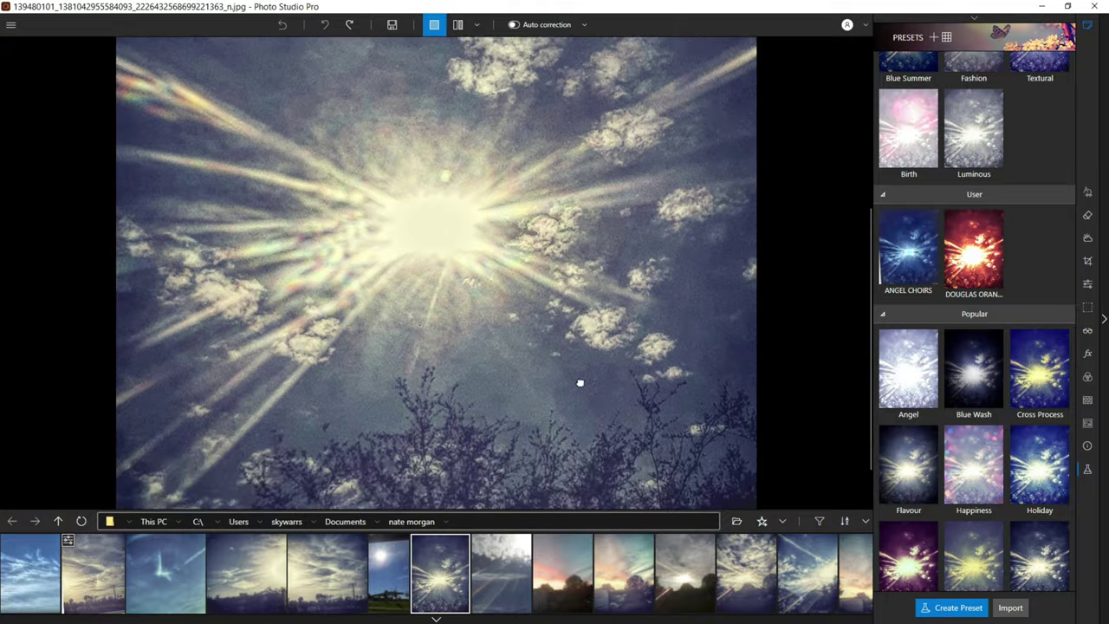
Step: Examine the clouds above the sunburst up close and open the neighbouring photo of sun rays beneath grey clouds
scroll(215, 389, up, 3)
scroll(473, 263, down, 4)
drag(468, 173, 511, 354)
scroll(482, 297, up, 3)
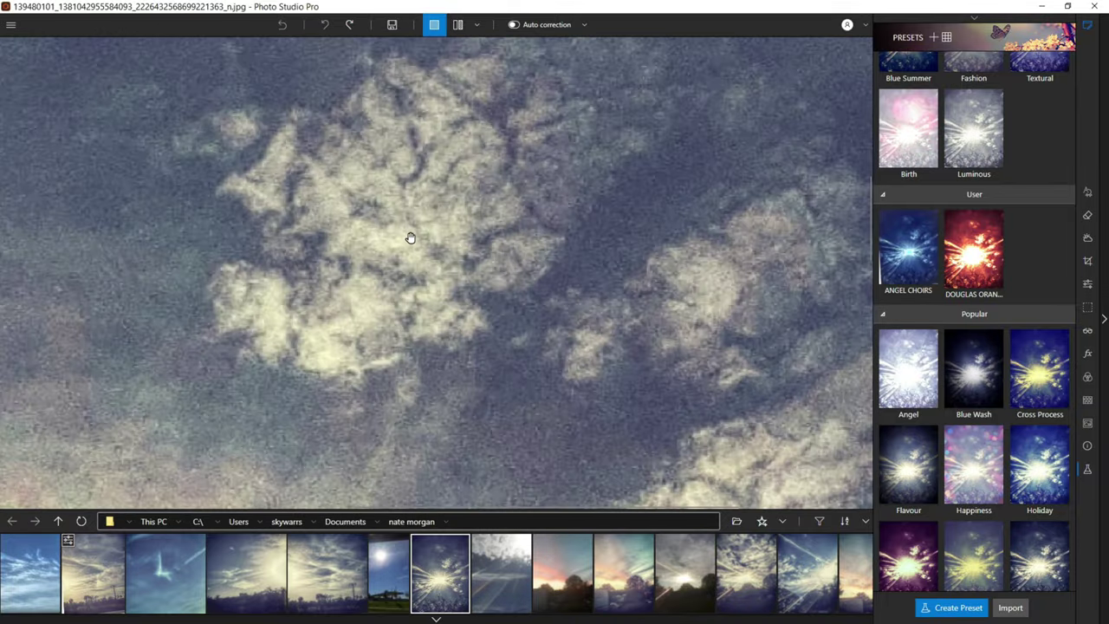
scroll(411, 237, down, 5)
click(520, 583)
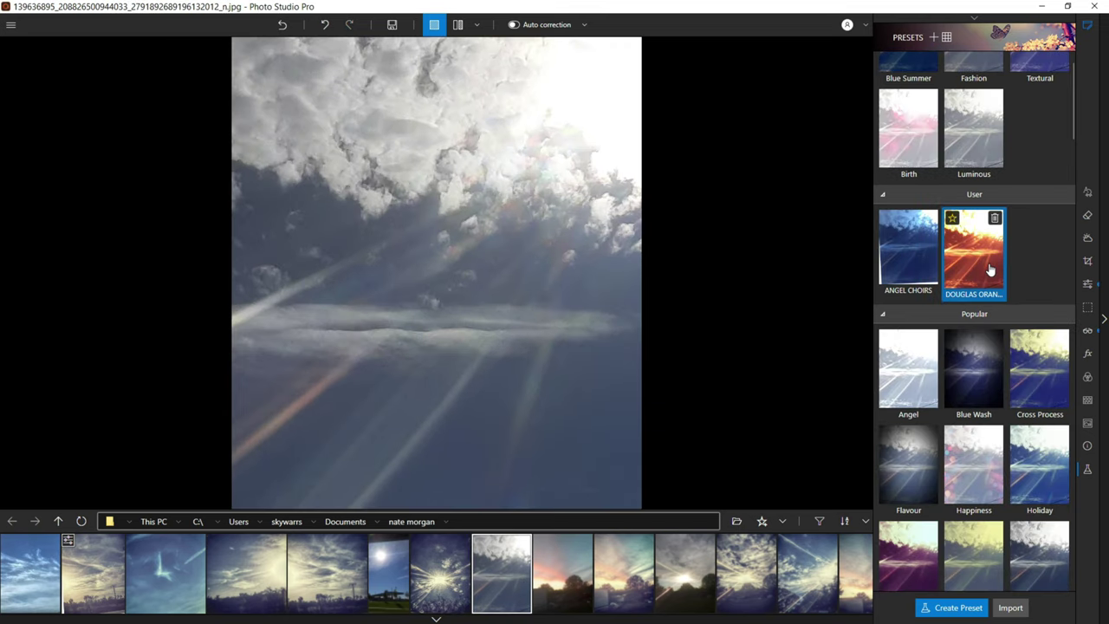
click(990, 270)
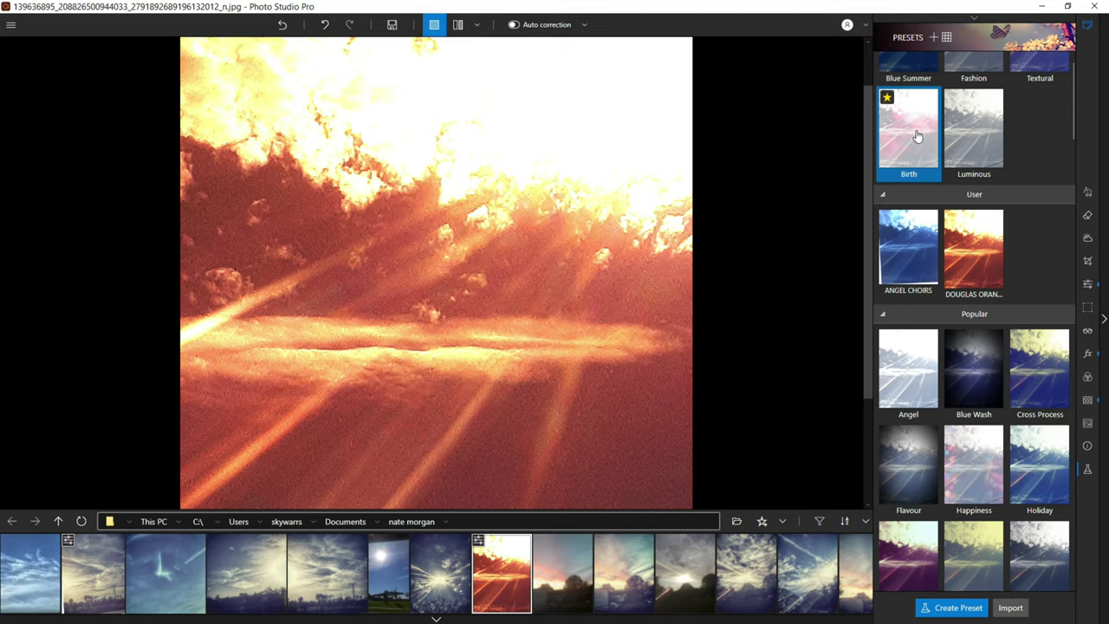
click(917, 136)
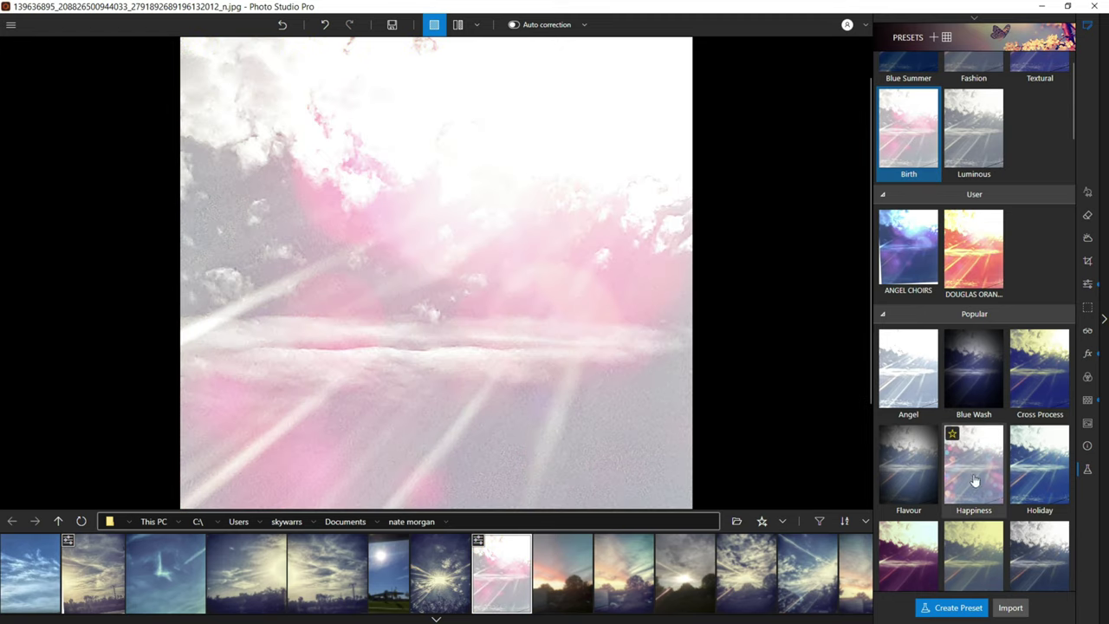
click(1040, 468)
click(281, 24)
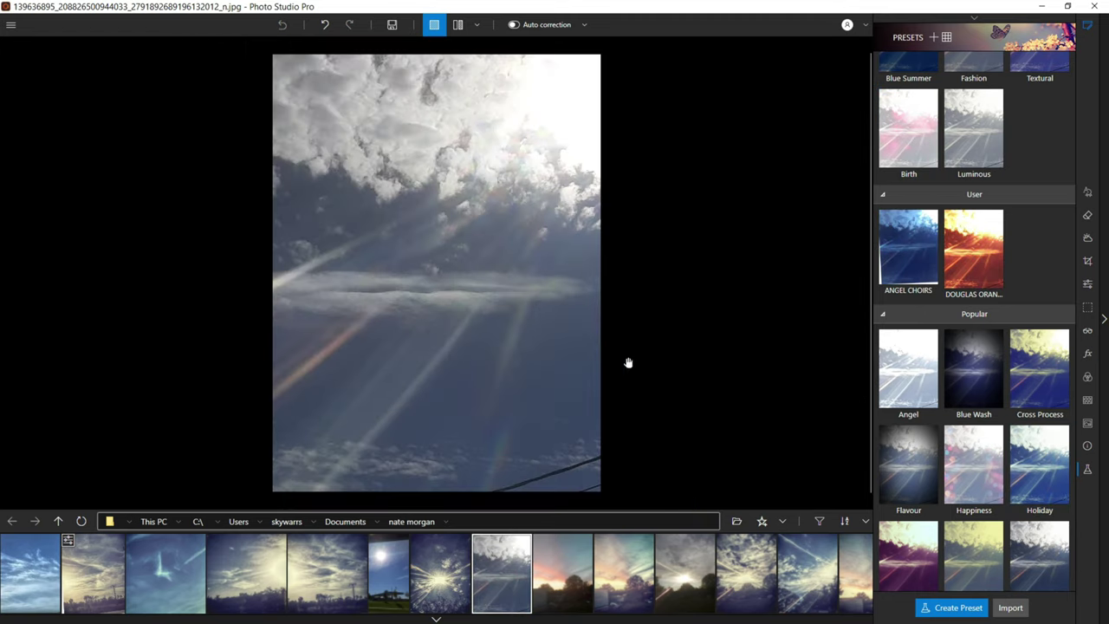
Step: Dehaze the sun-ray photo with an amount of 57 %
click(1088, 332)
drag(946, 161, 970, 162)
scroll(463, 251, up, 3)
drag(437, 442, 309, 294)
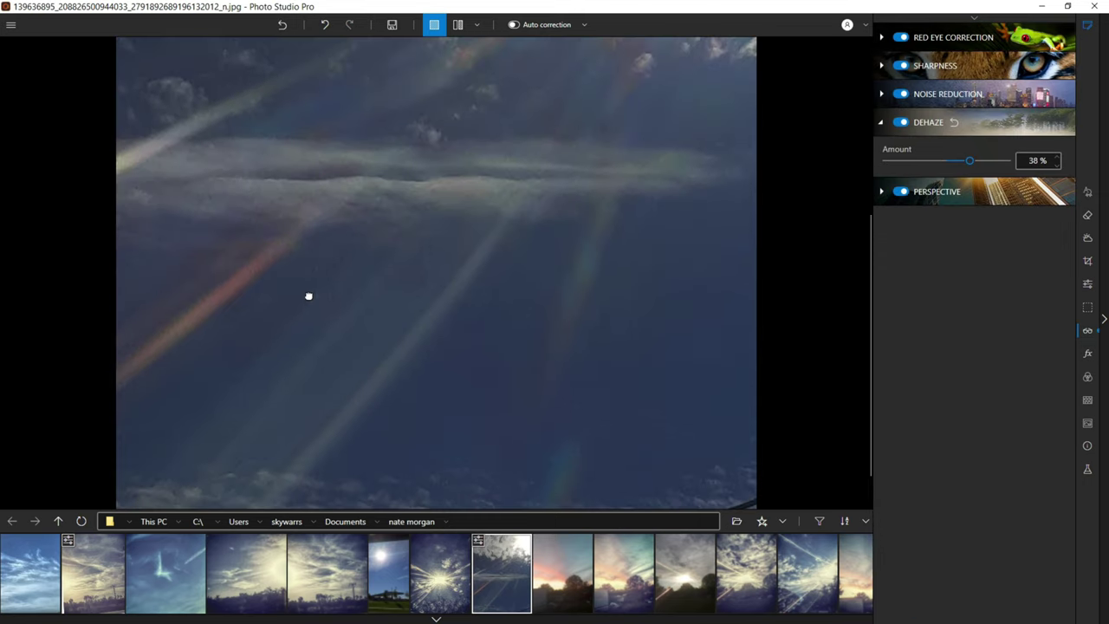
scroll(304, 295, down, 2)
scroll(366, 197, up, 1)
drag(507, 162, 498, 245)
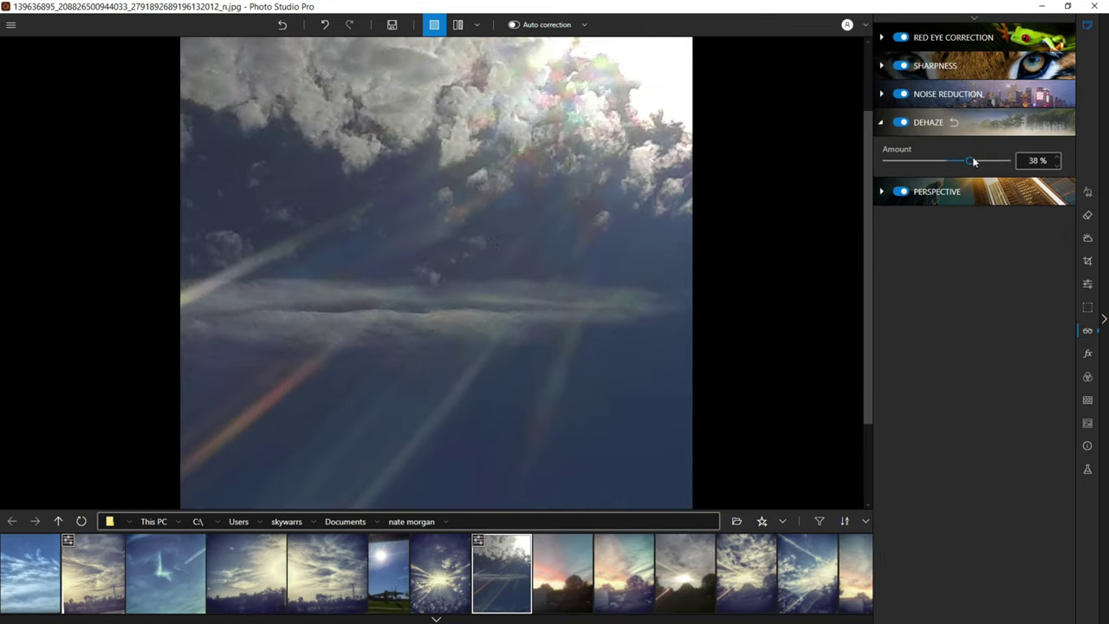
drag(970, 161, 981, 161)
Step: Sharpen the photo with an amount of 83 %, checking the effect on the clouds
click(929, 68)
drag(886, 104, 906, 106)
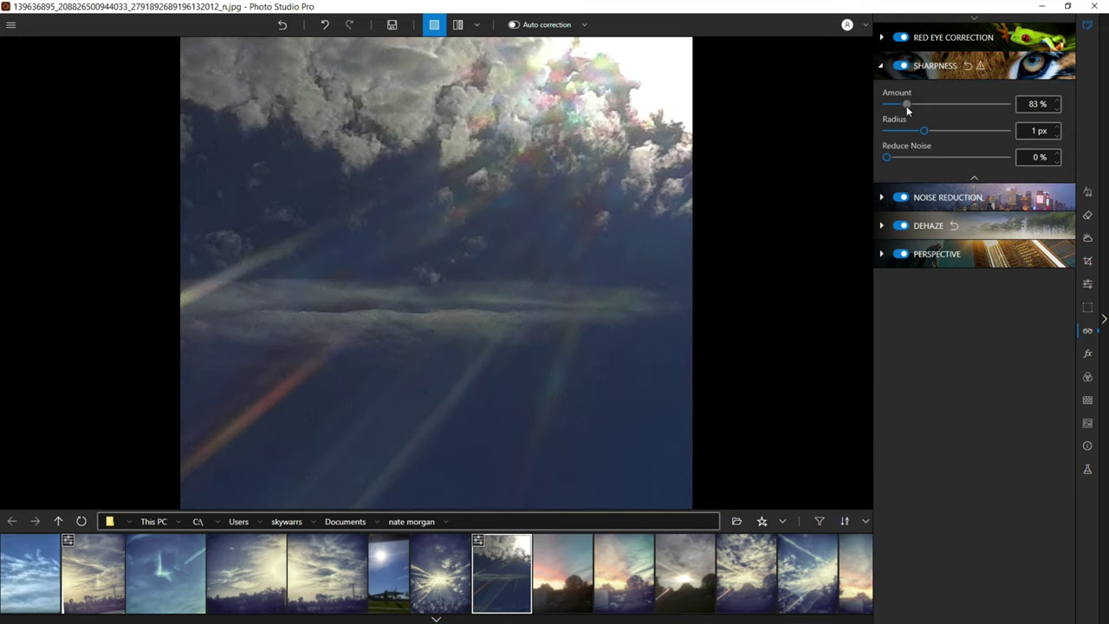
scroll(646, 169, up, 2)
scroll(647, 173, down, 1)
drag(569, 297, 581, 436)
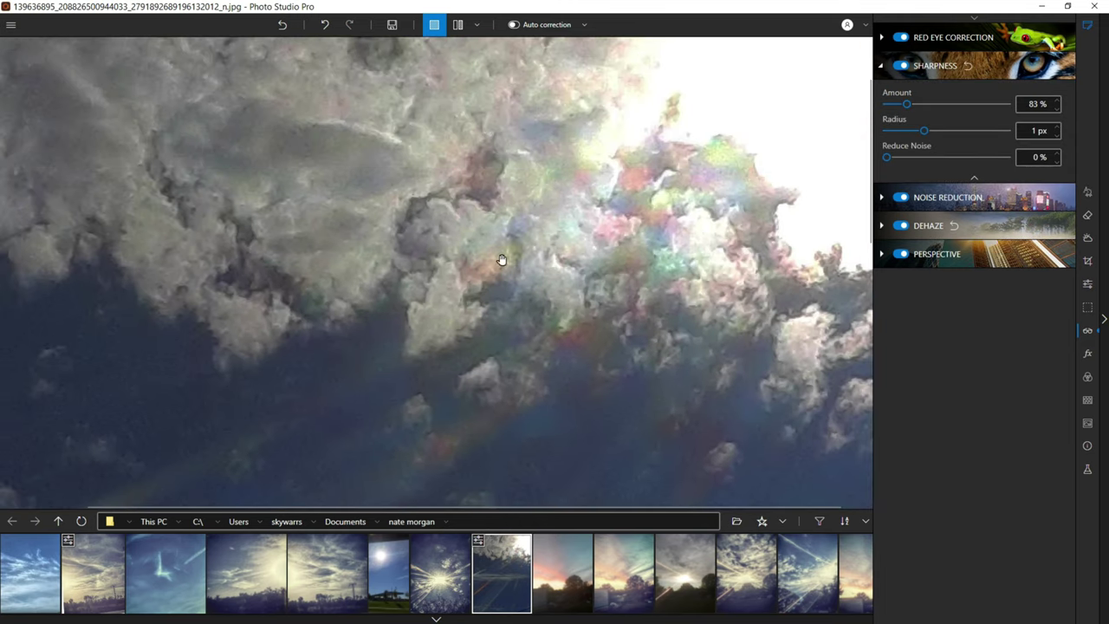
Step: Examine the iridescent cloud edge beside the bright sun area up close
scroll(500, 260, down, 3)
scroll(524, 152, up, 3)
drag(536, 187, 211, 131)
drag(644, 427, 715, 451)
scroll(599, 364, up, 2)
scroll(413, 426, down, 1)
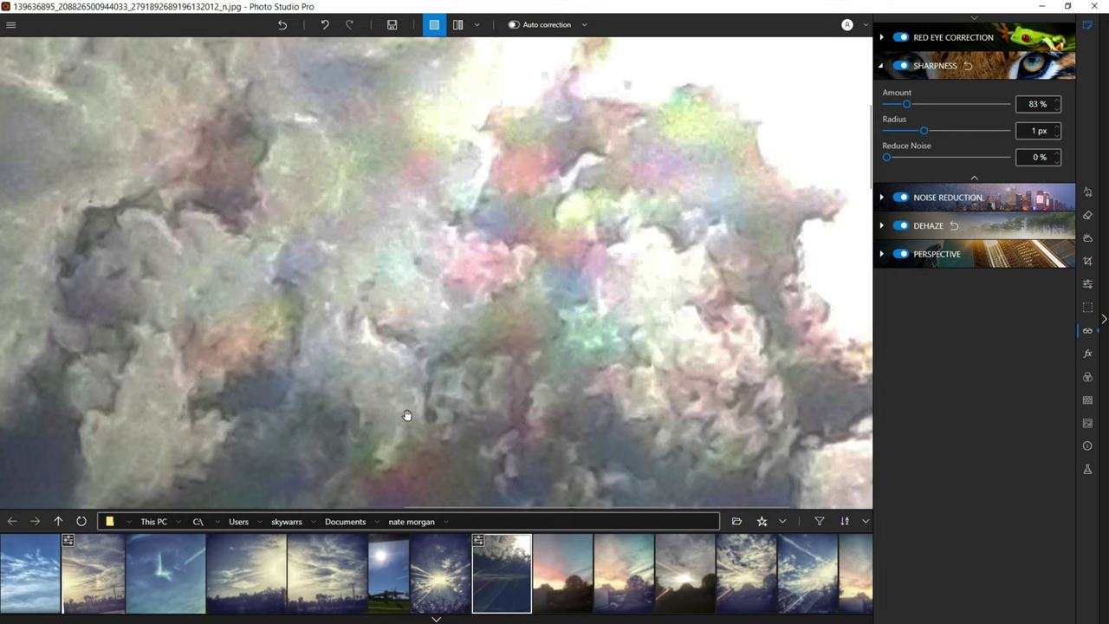
scroll(407, 415, down, 3)
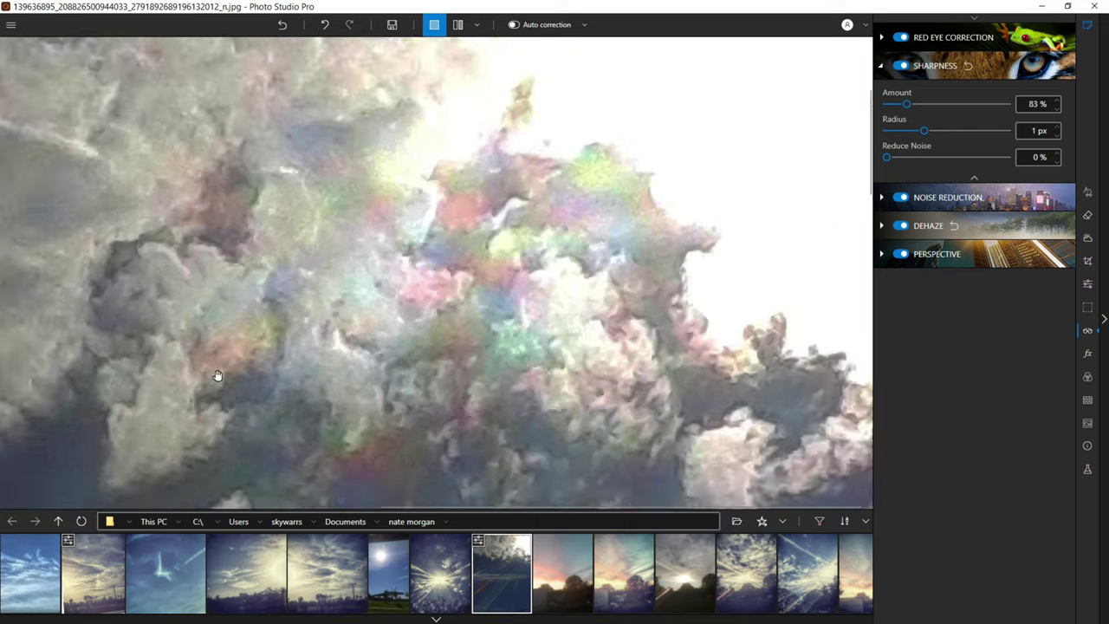
scroll(404, 286, up, 1)
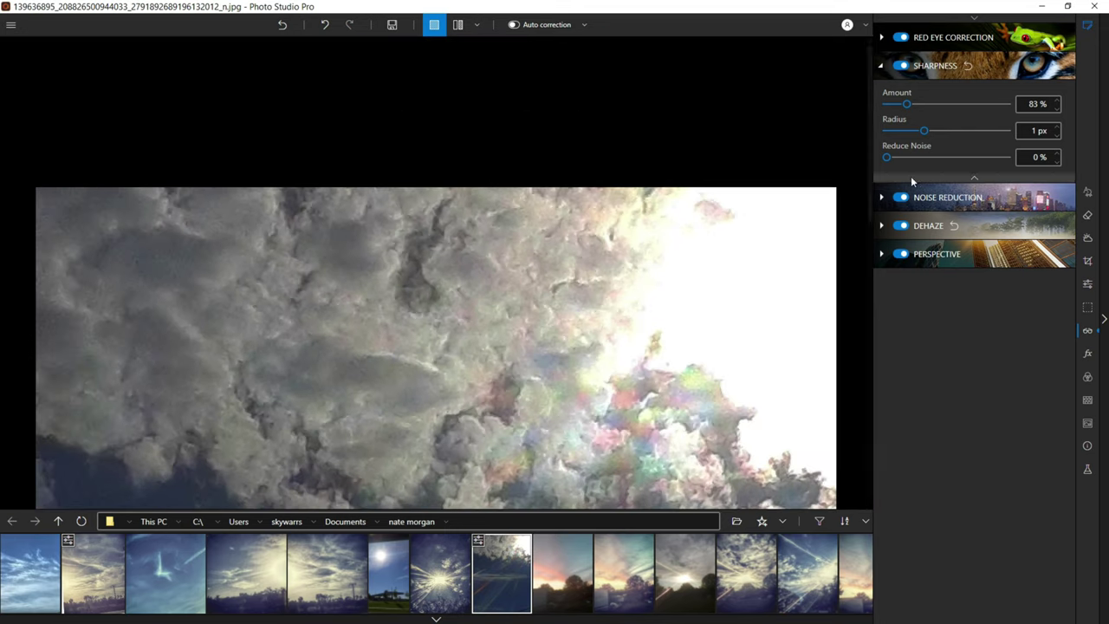
Step: Reopen the Dehaze settings and inspect the coloured patches and dark folds in the clouds at high magnification
click(917, 227)
scroll(629, 381, down, 1)
scroll(663, 447, up, 2)
scroll(663, 447, up, 2)
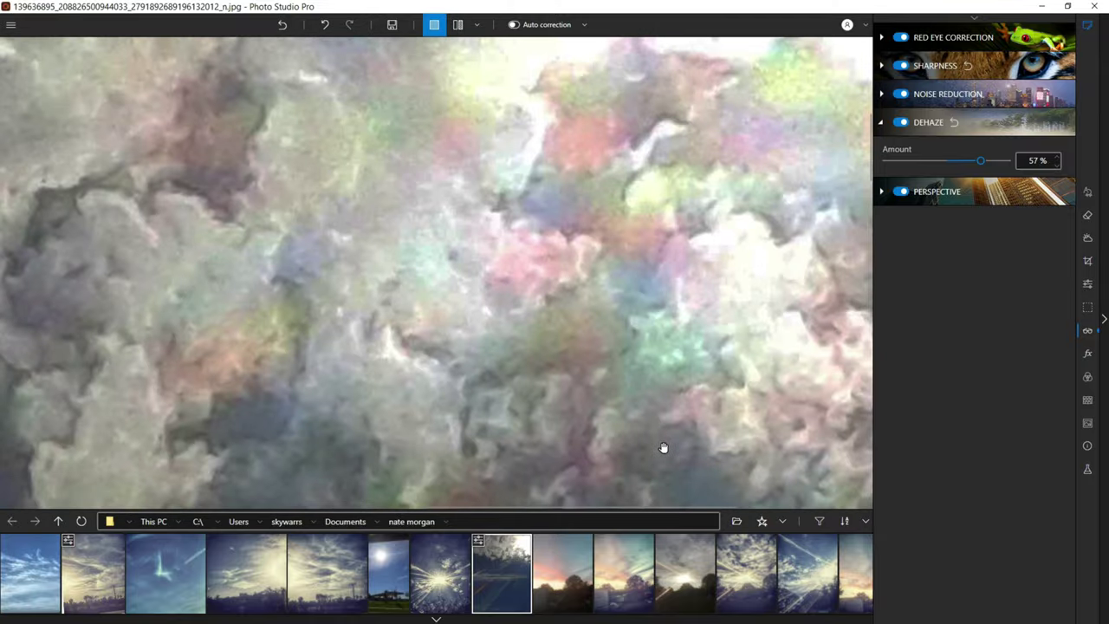
scroll(582, 272, down, 2)
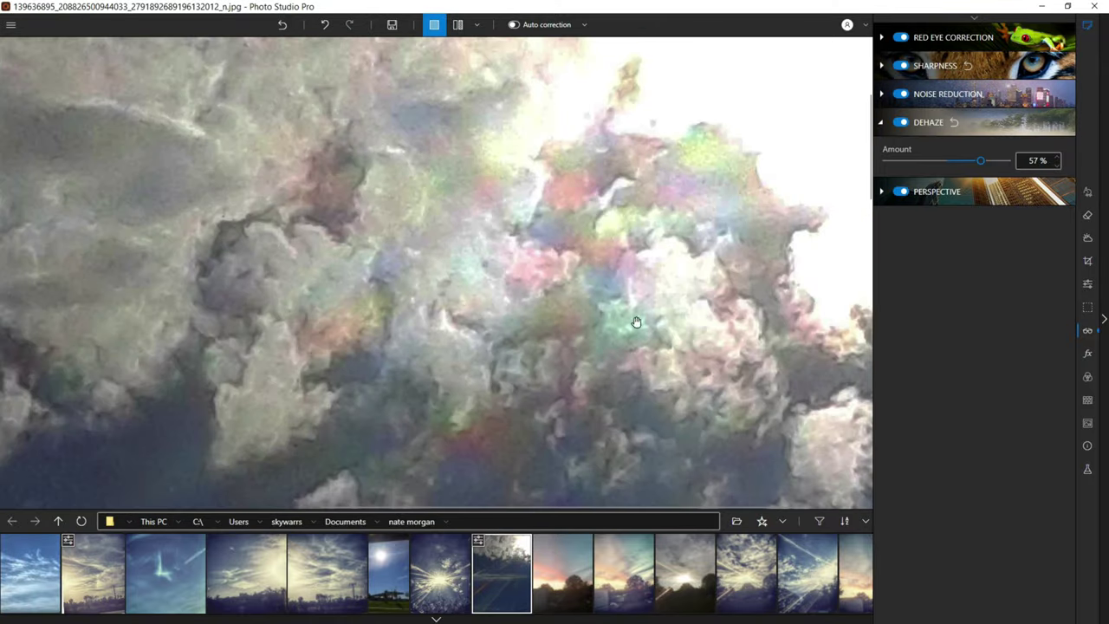
scroll(578, 169, down, 3)
scroll(582, 270, up, 4)
drag(697, 313, 771, 384)
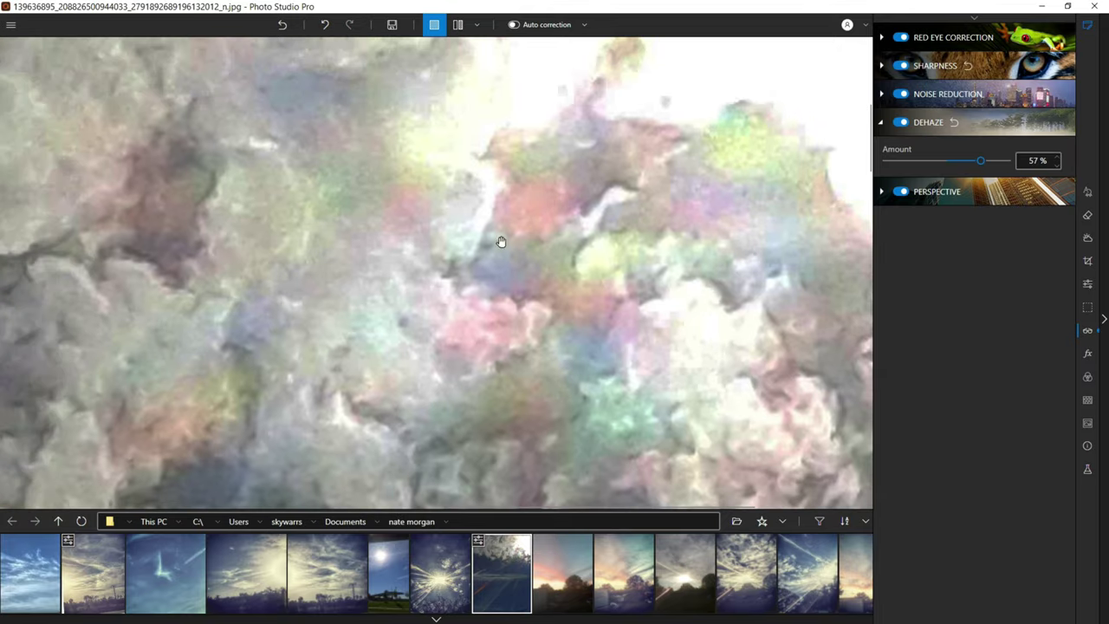
scroll(577, 312, down, 2)
scroll(511, 325, up, 3)
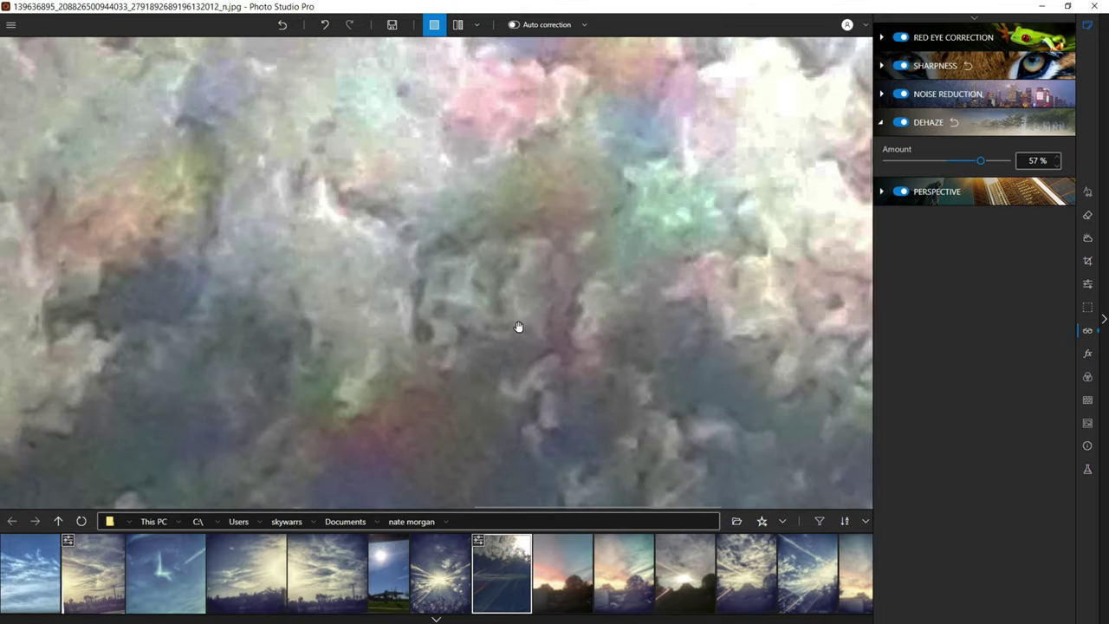
click(1088, 260)
click(1001, 236)
scroll(610, 216, up, 3)
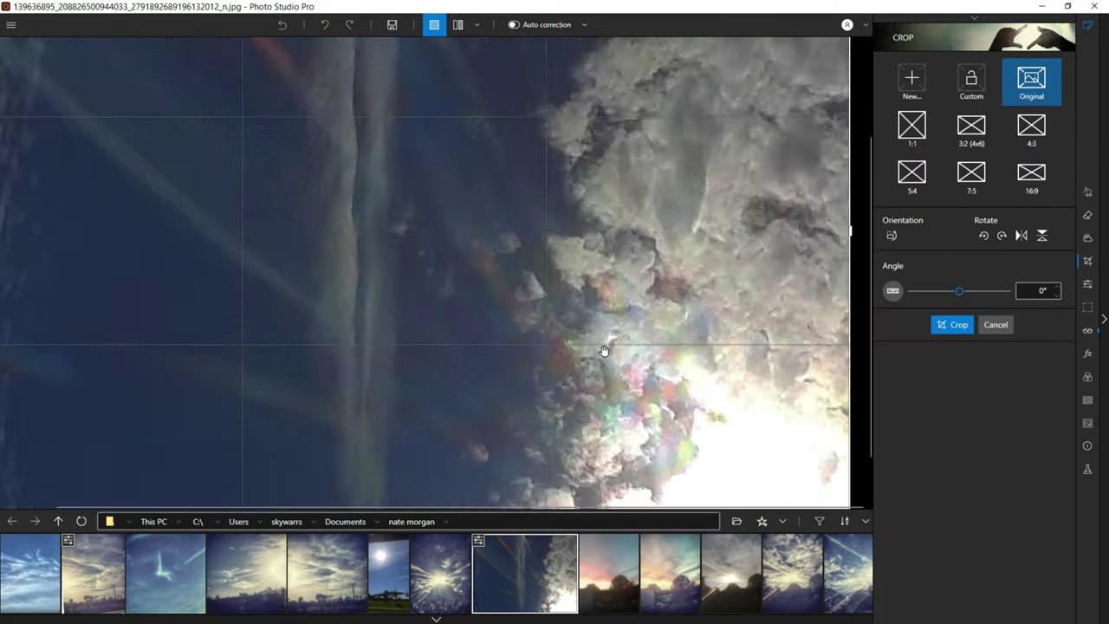
scroll(609, 408, up, 2)
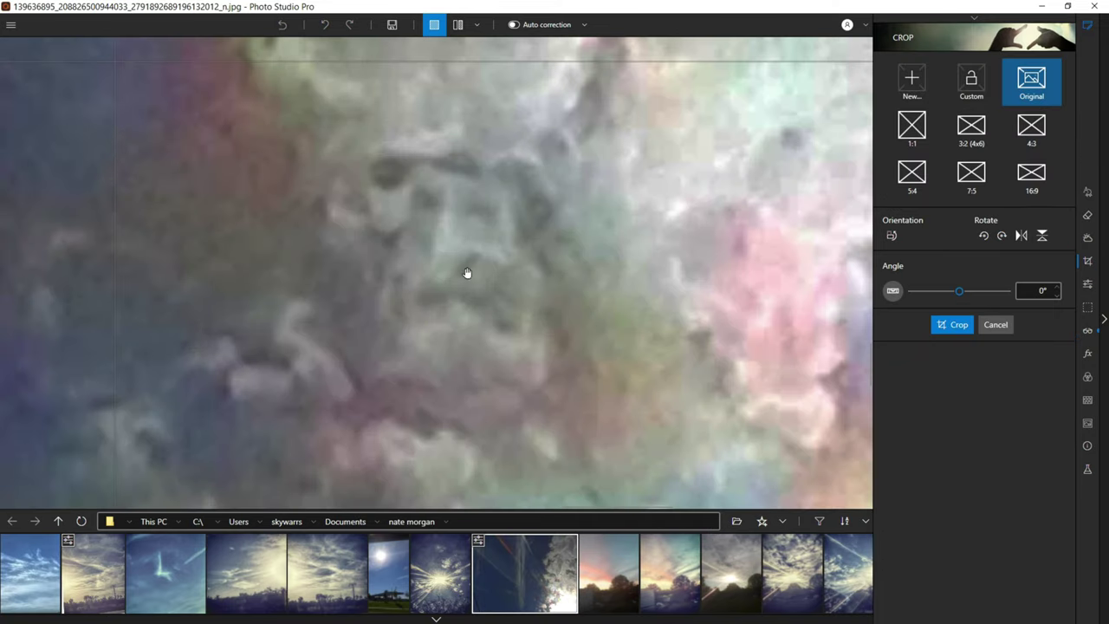
scroll(469, 273, down, 4)
click(984, 236)
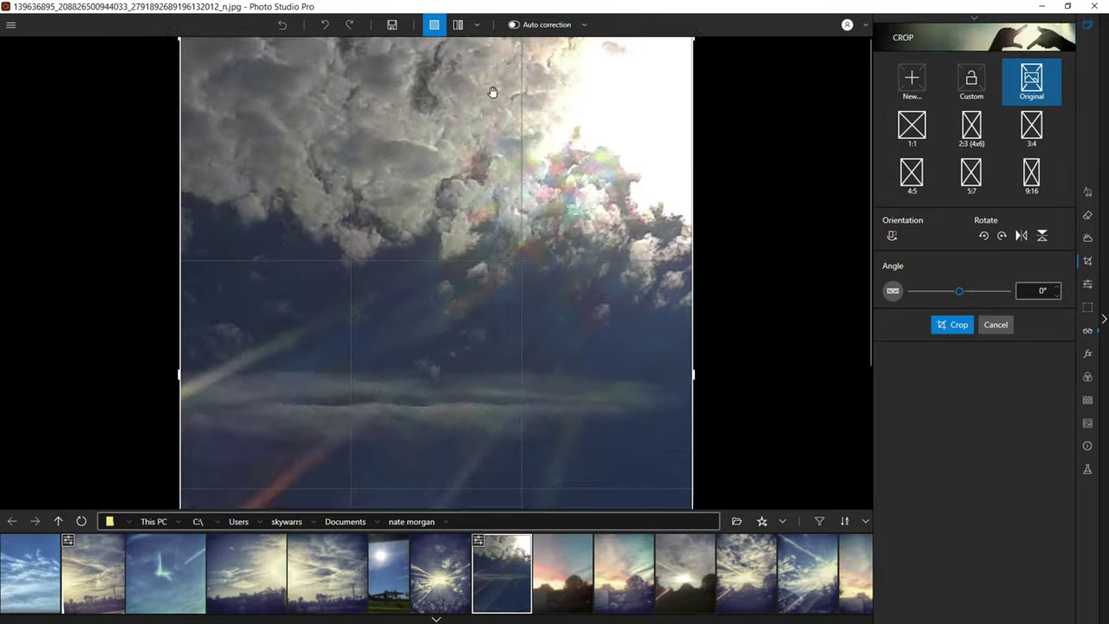
scroll(713, 346, up, 3)
scroll(472, 113, up, 1)
scroll(473, 113, down, 3)
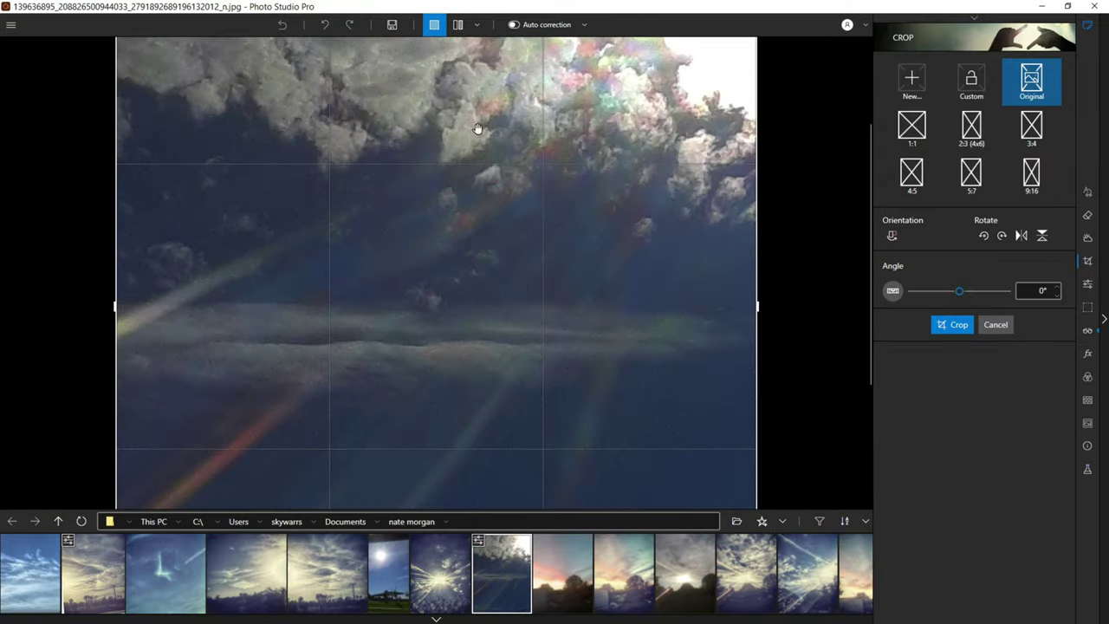
scroll(533, 347, down, 1)
scroll(478, 203, up, 1)
scroll(482, 169, up, 3)
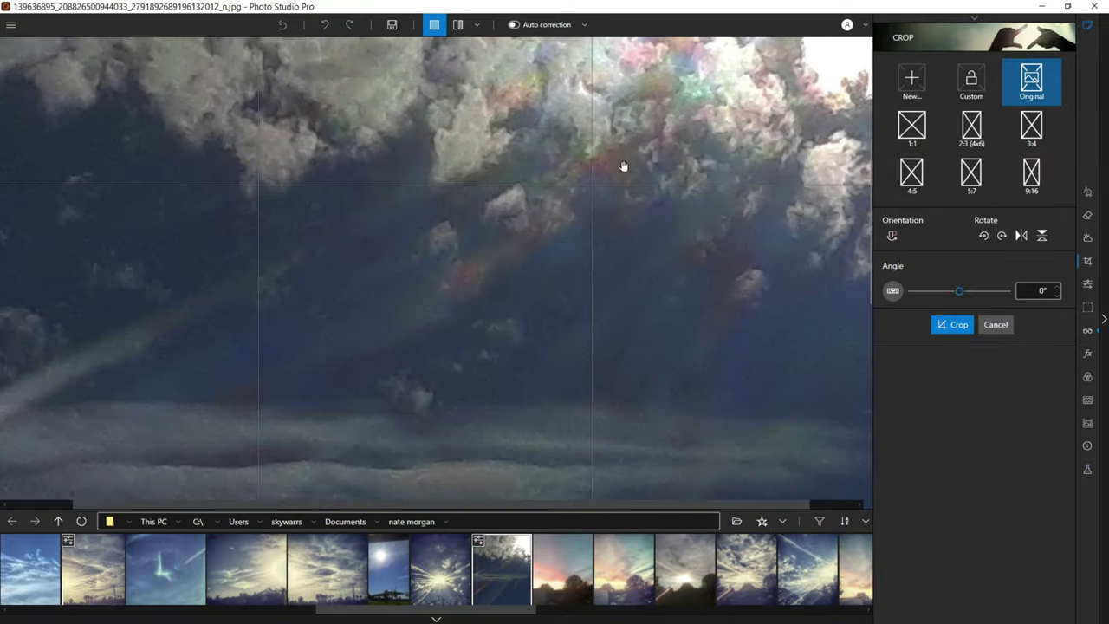
Step: Lower the photo's exposure to -1.12 EV while the iridescent clouds are shown enlarged
click(1088, 284)
scroll(615, 198, down, 3)
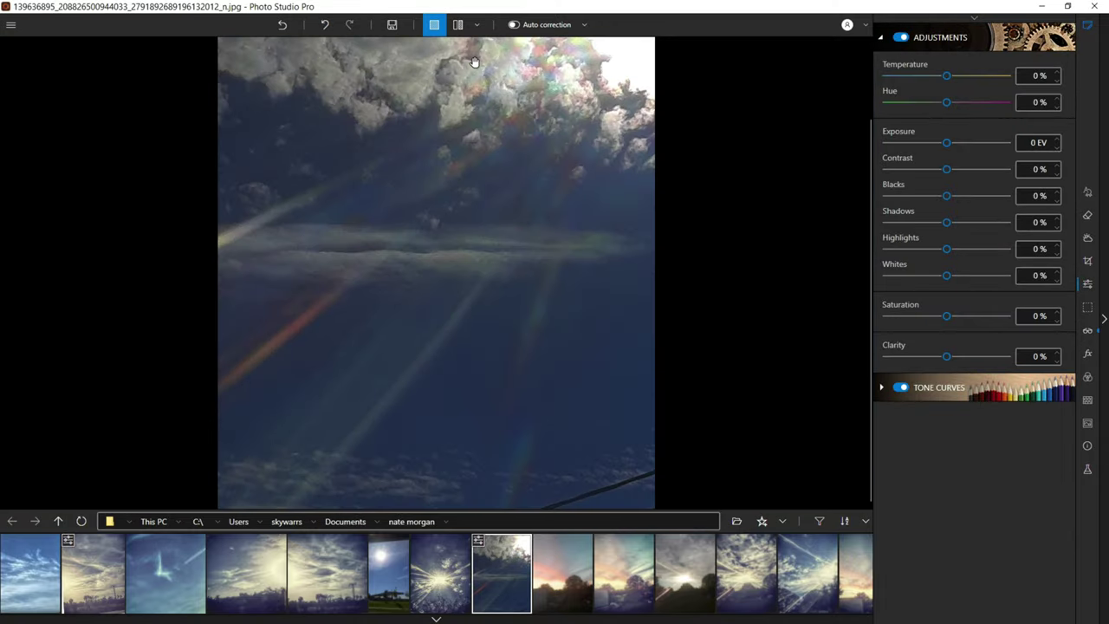
scroll(656, 62, up, 2)
scroll(705, 104, up, 1)
scroll(544, 355, up, 2)
drag(543, 355, 417, 344)
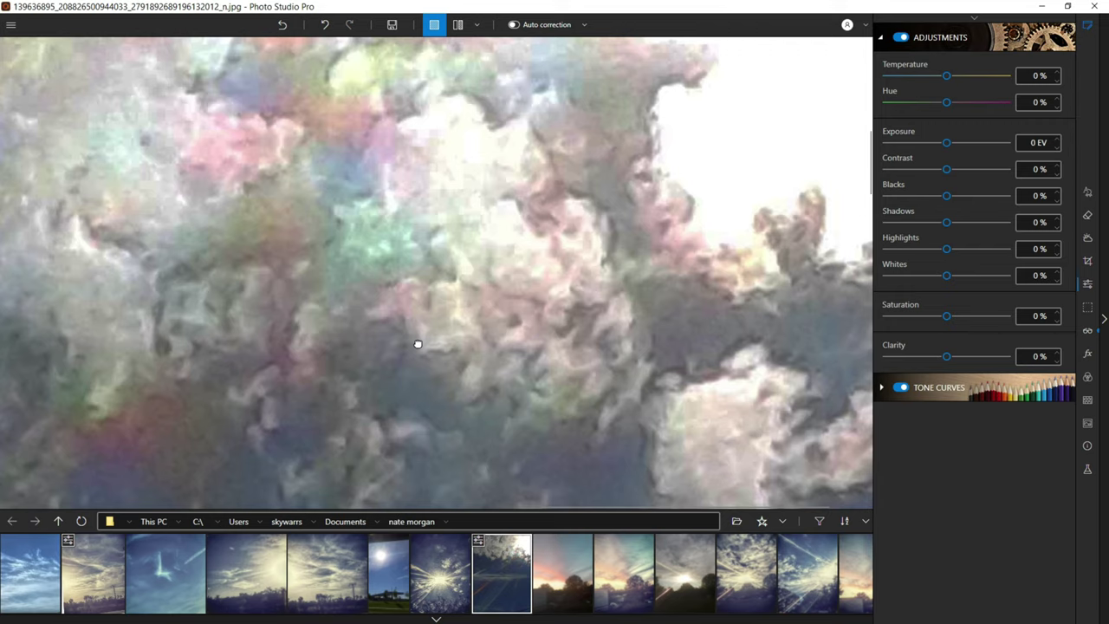
drag(418, 344, 456, 179)
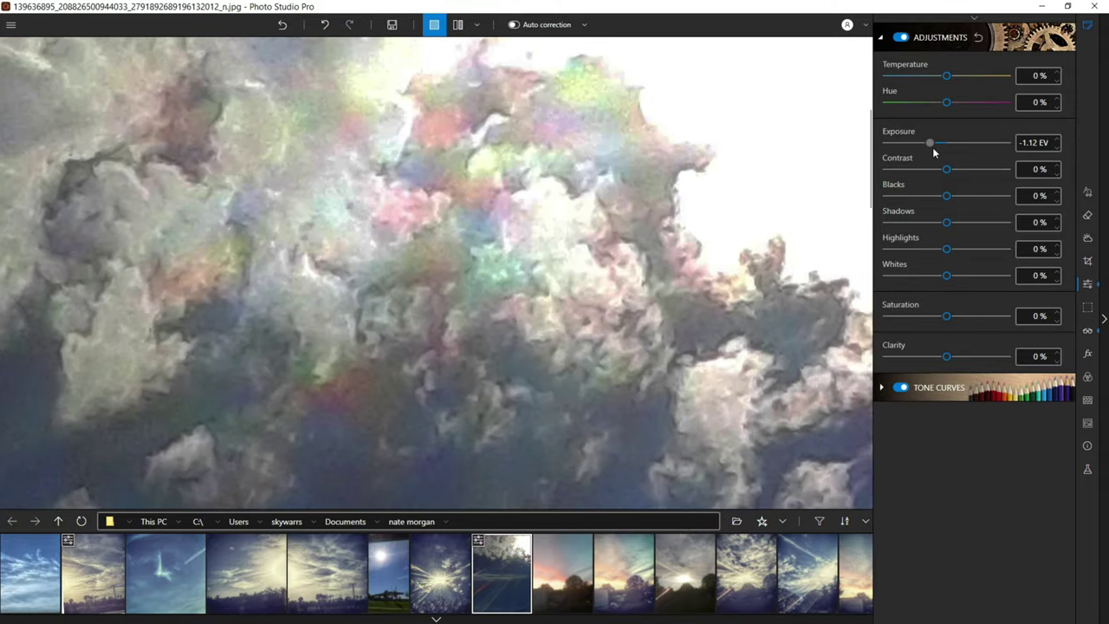
drag(934, 149, 932, 149)
Step: Inspect the darkened cloud details and set the exposure to -0.58 EV
scroll(581, 276, up, 3)
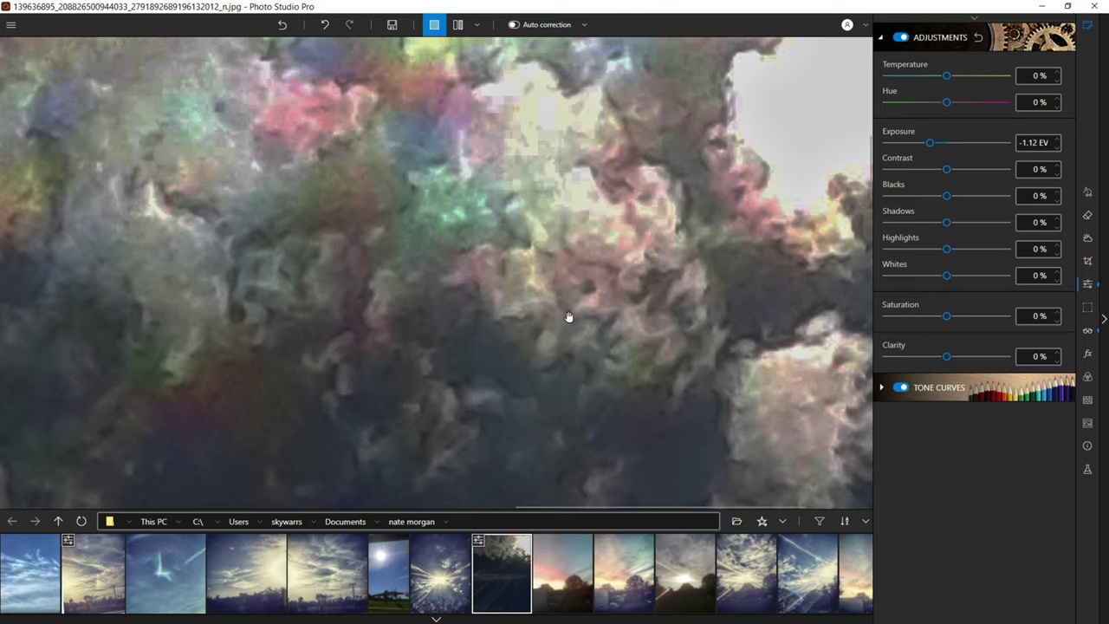
drag(570, 229, 570, 327)
drag(587, 166, 858, 160)
drag(31, 164, 201, 169)
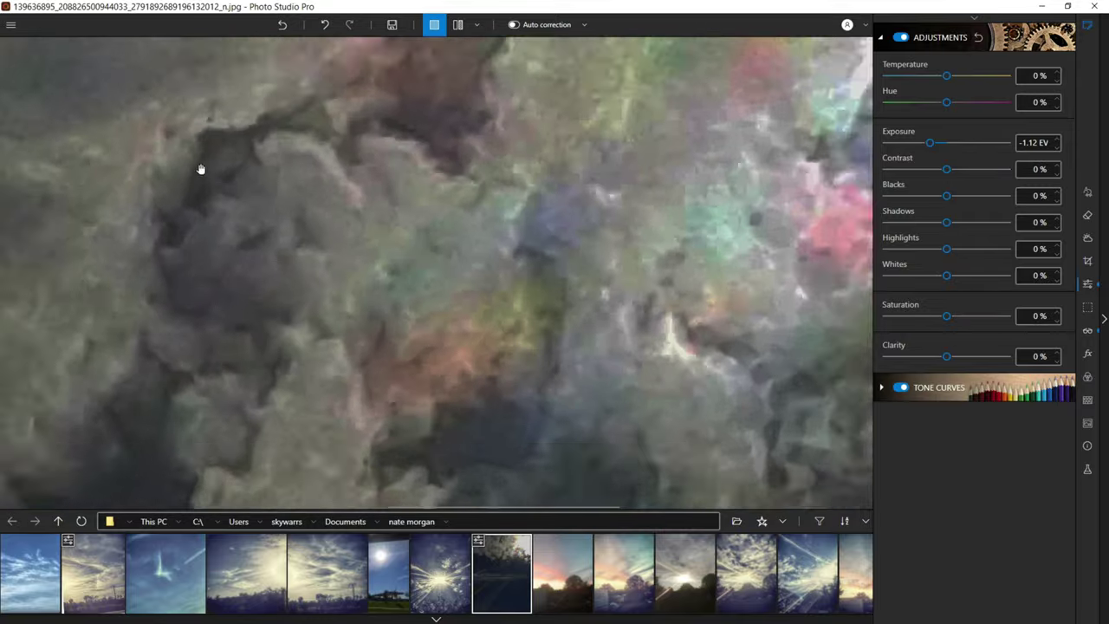
click(935, 142)
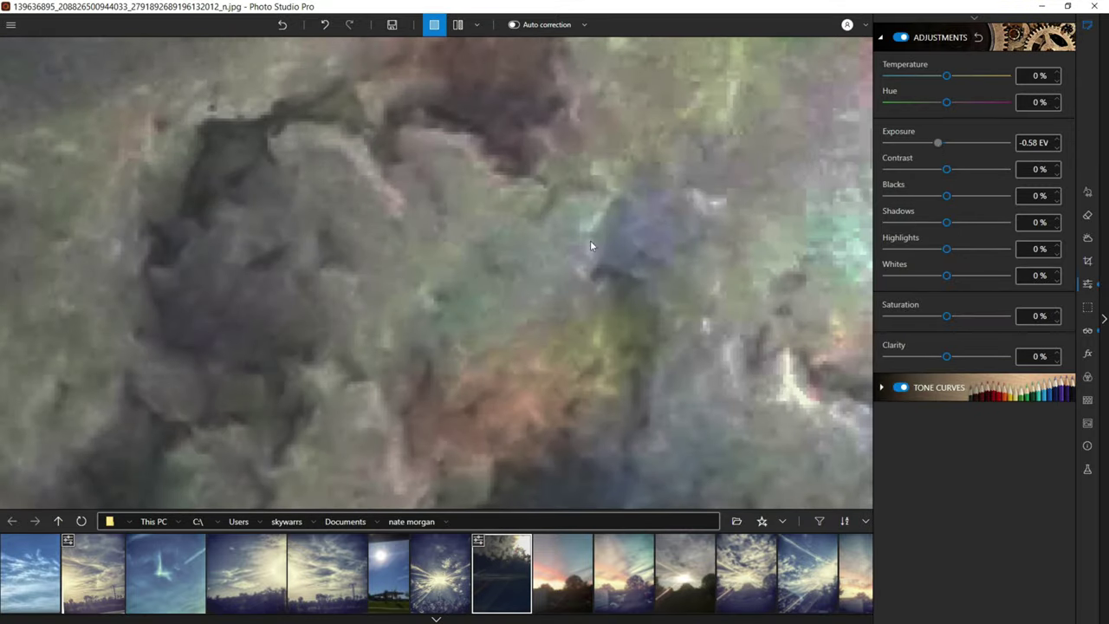
Step: Set the exposure to -1.65 EV and the contrast to +61 %
scroll(589, 250, down, 5)
drag(752, 363, 510, 366)
scroll(610, 206, up, 4)
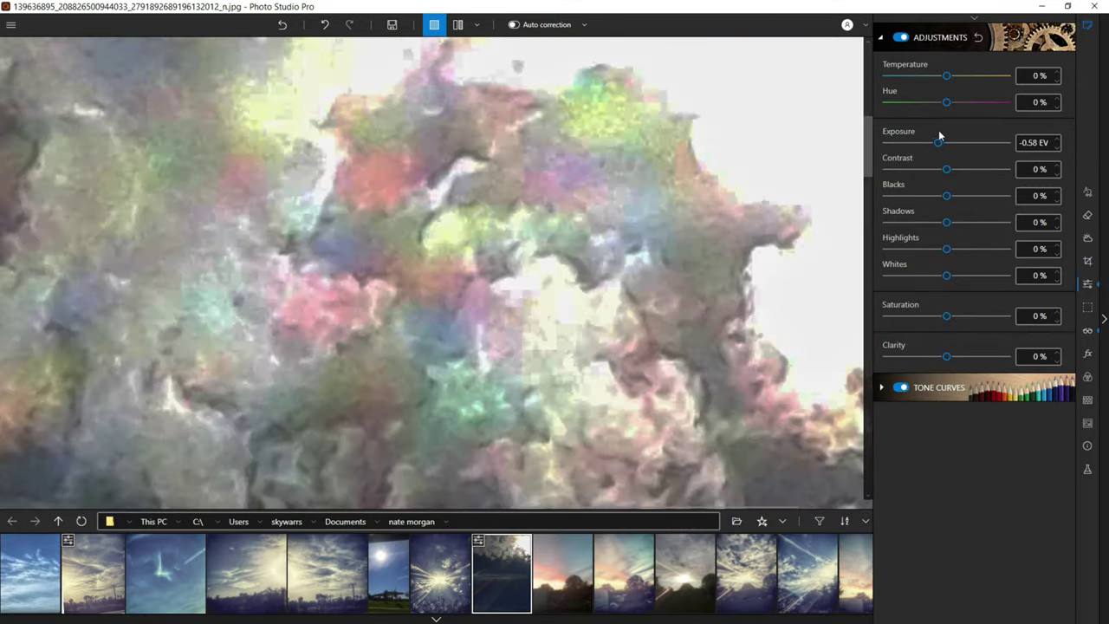
drag(938, 142, 922, 145)
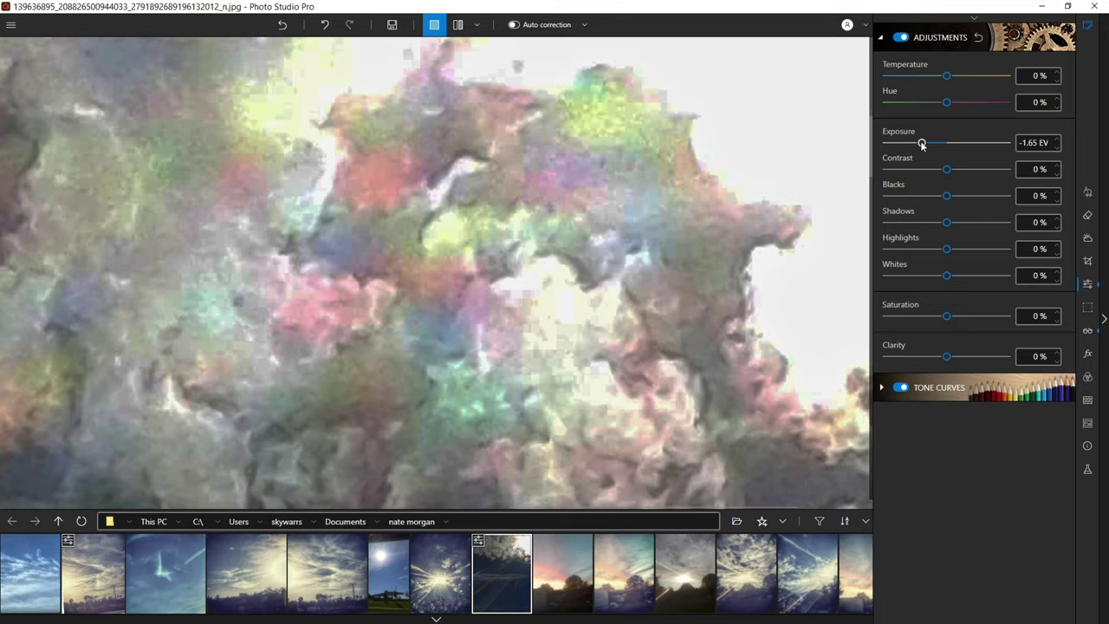
drag(947, 169, 988, 199)
Step: Examine the darkened, high-contrast cloud edge and its rainbow colours at several magnifications
scroll(411, 210, down, 3)
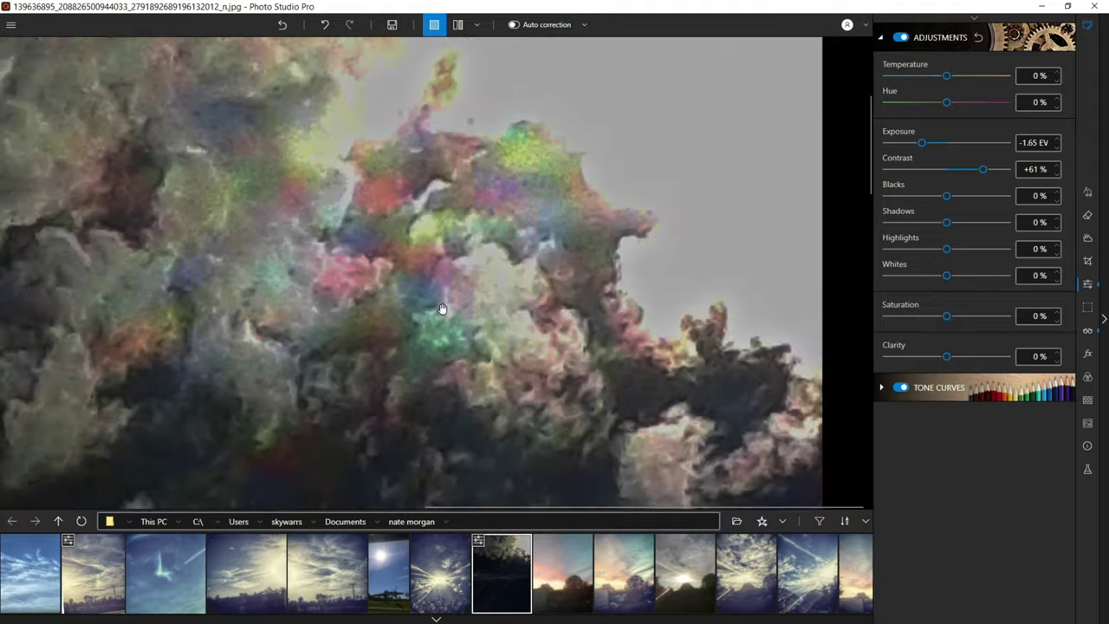
scroll(438, 325, up, 2)
scroll(432, 342, down, 3)
scroll(449, 463, up, 3)
scroll(448, 260, down, 3)
scroll(439, 237, up, 3)
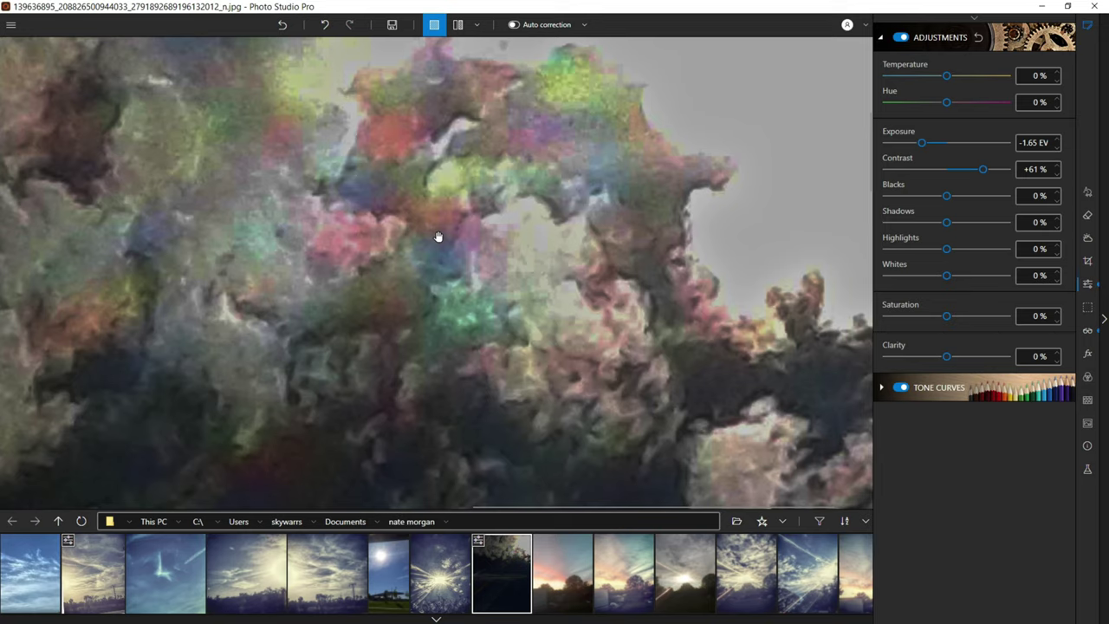
scroll(437, 238, down, 5)
scroll(796, 354, up, 3)
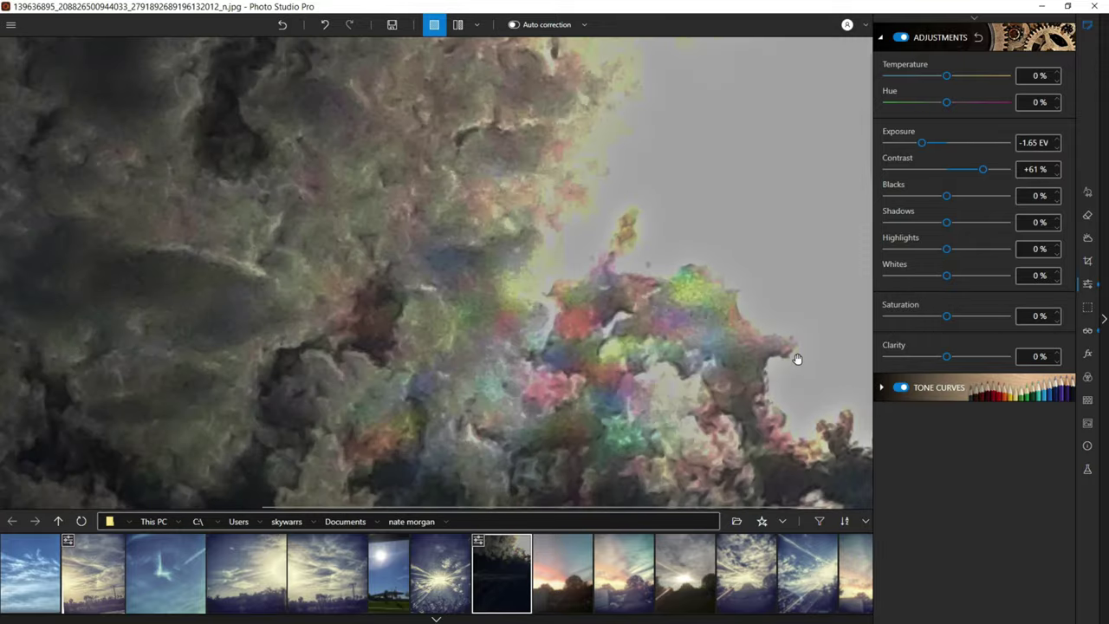
scroll(797, 357, up, 2)
Step: Hide the filmstrip and the editing controls to give the photo the full window
click(436, 619)
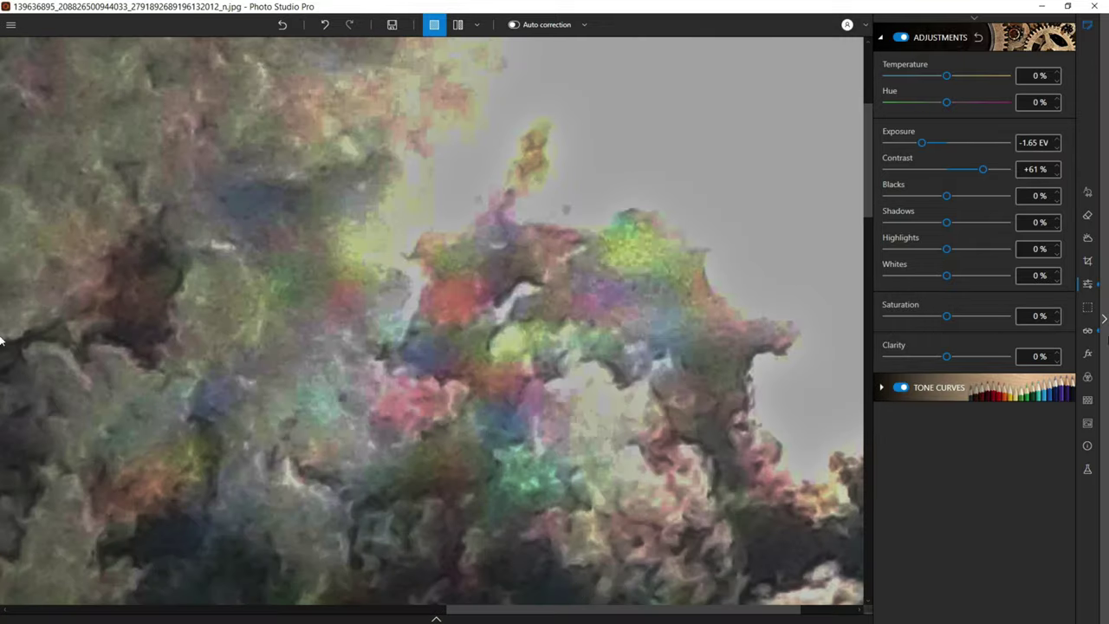
click(1104, 321)
scroll(424, 317, down, 4)
scroll(425, 317, up, 1)
Step: Undo the contrast, exposure and rotation changes one after another
click(438, 24)
click(439, 24)
click(442, 24)
click(442, 25)
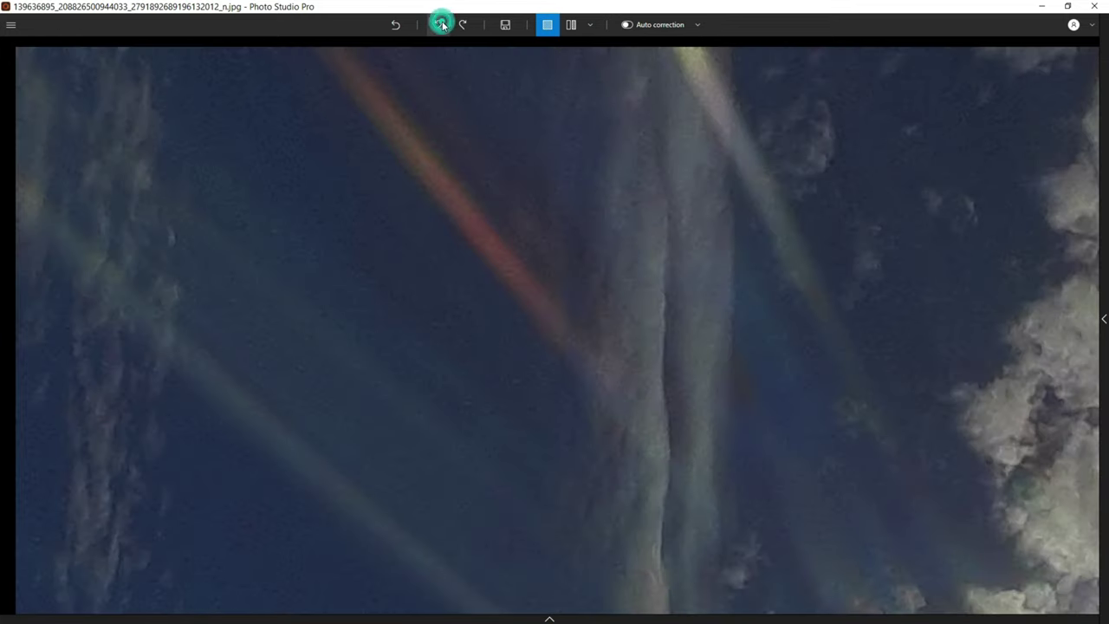
click(442, 24)
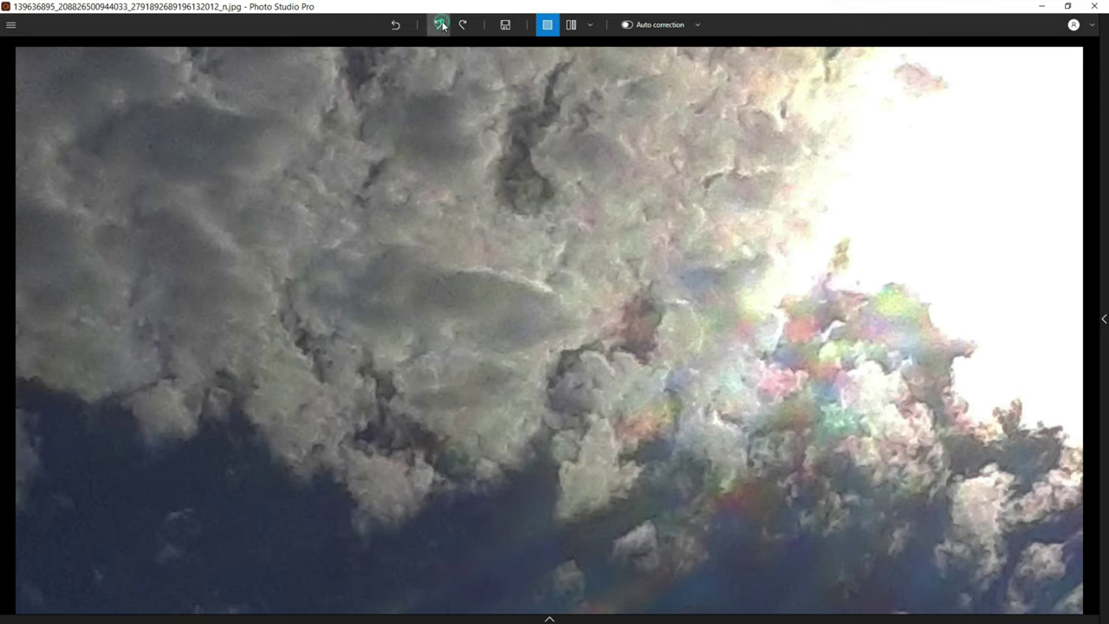
Step: Undo further earlier edits to the cloud photo one after another
click(442, 25)
click(442, 24)
click(442, 24)
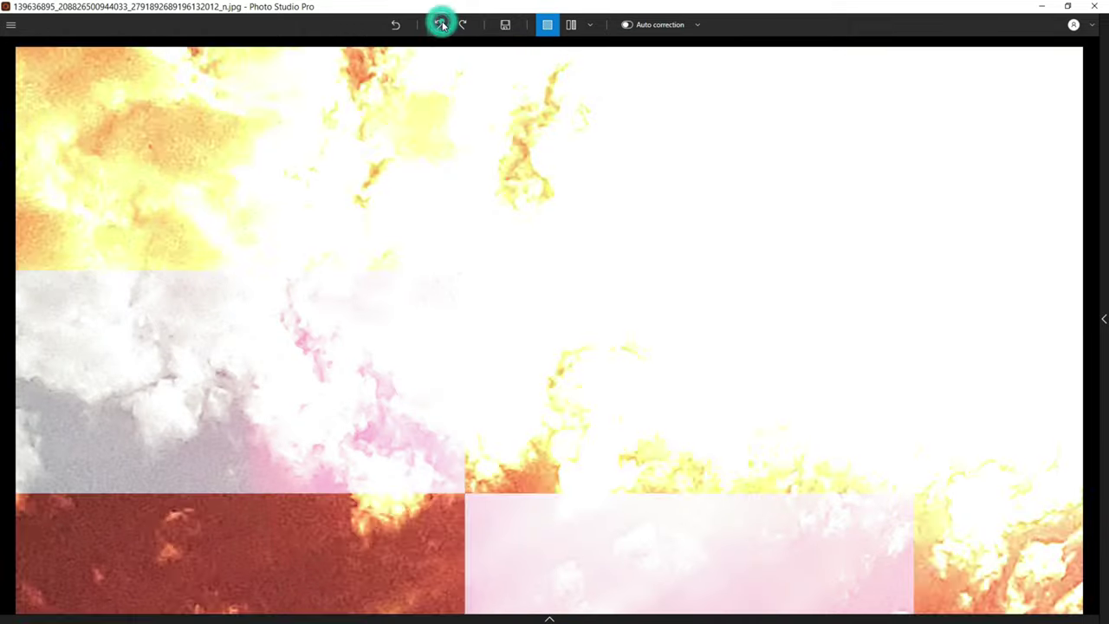
click(442, 24)
Step: Redo the undone edits to restore the darkened, high-contrast version, and view its rainbow-coloured cloud edge up close
click(463, 24)
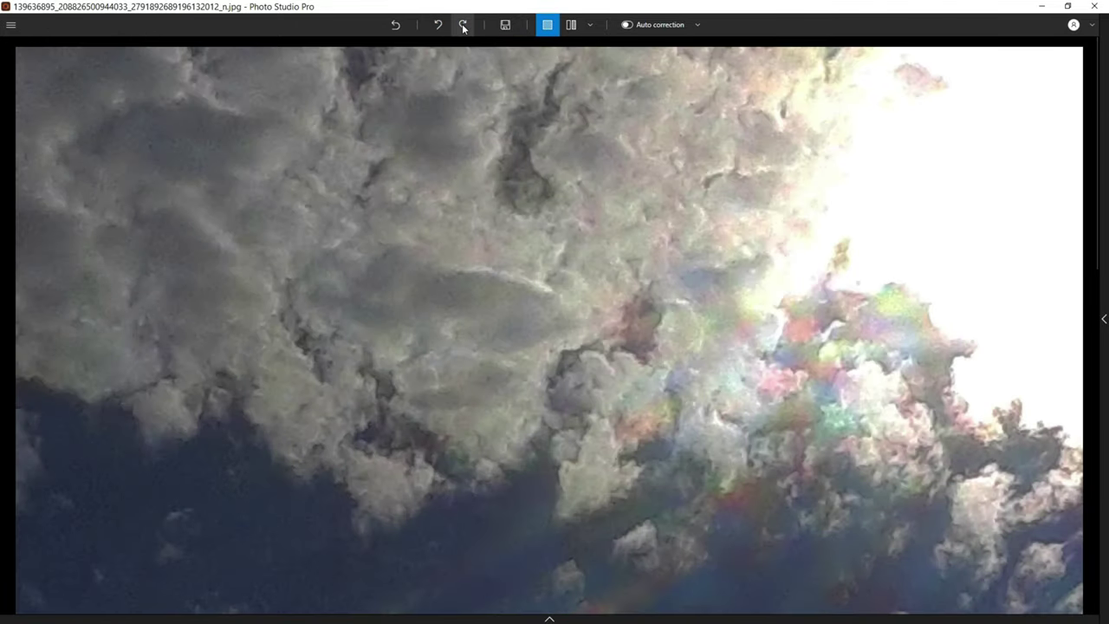
click(462, 26)
click(463, 26)
click(463, 26)
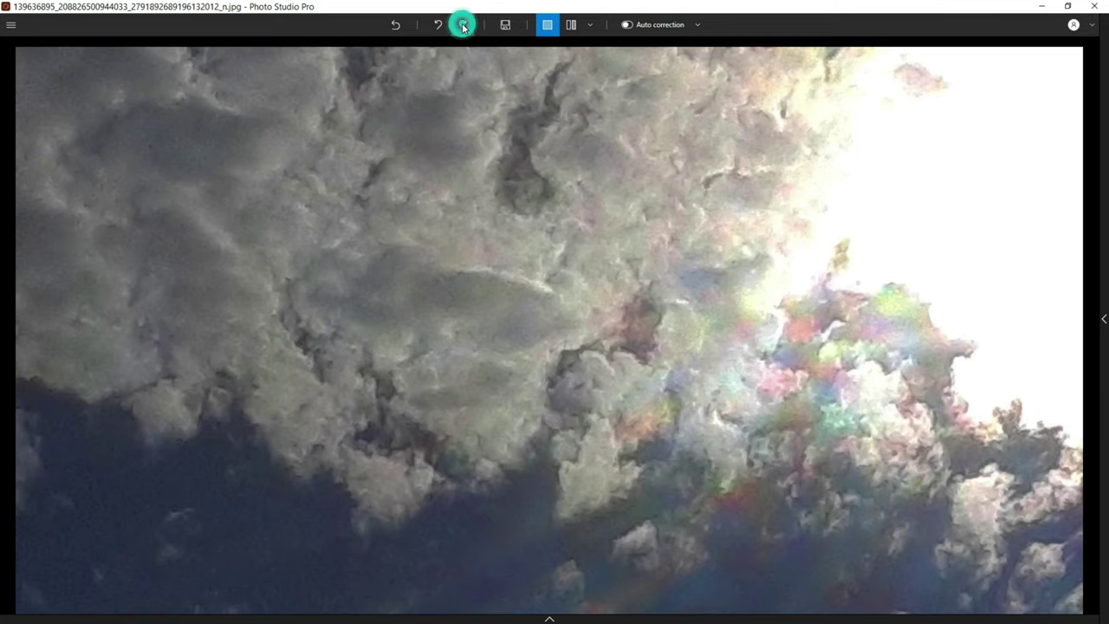
scroll(996, 447, up, 4)
drag(679, 532, 713, 402)
scroll(713, 400, down, 2)
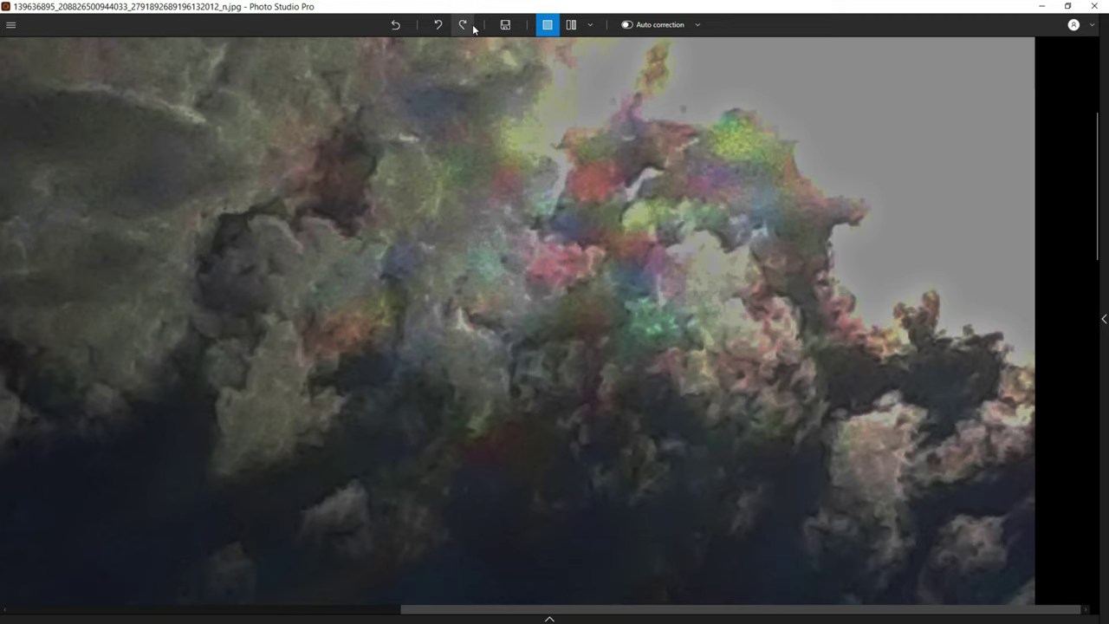
Step: Save the edited cloud photo as a JPEG in "New folder" at 100 % quality and original size
click(506, 25)
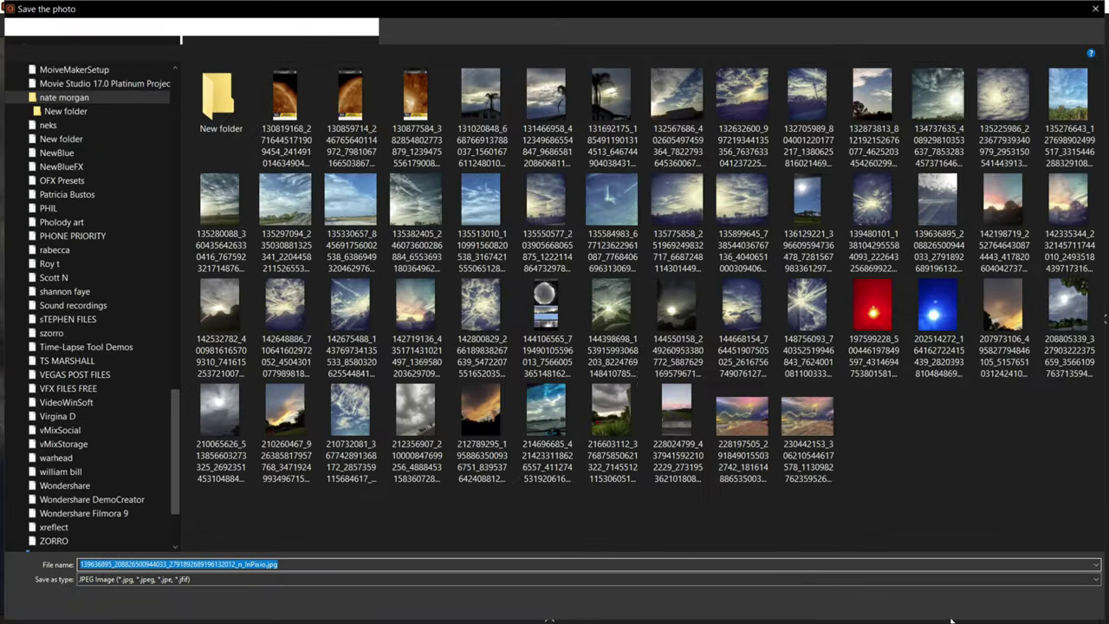
double_click(218, 100)
click(1012, 606)
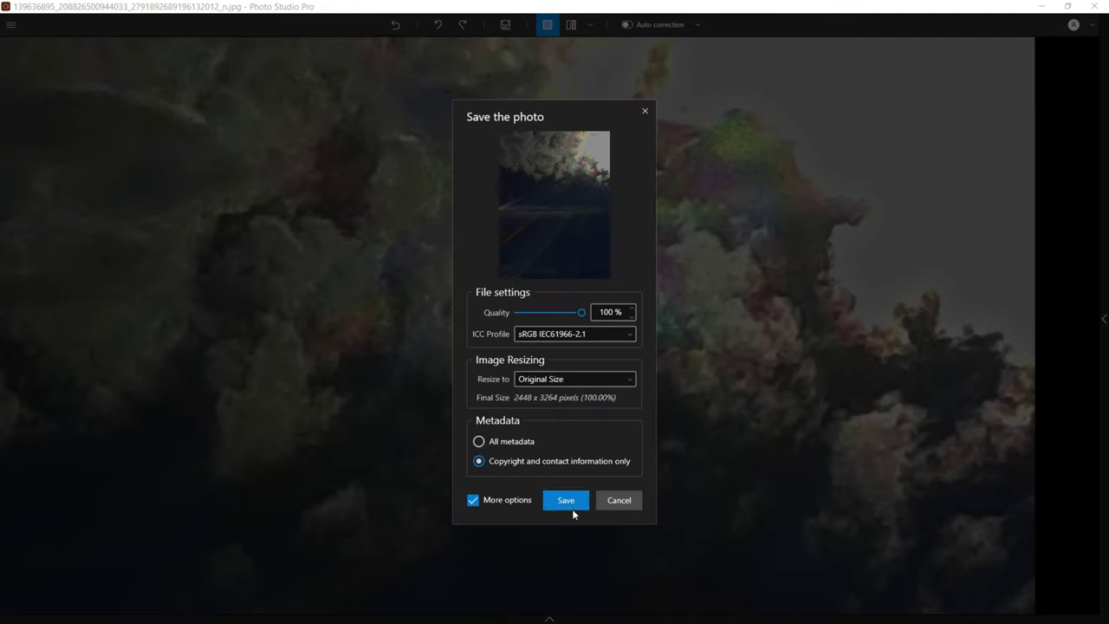
click(572, 510)
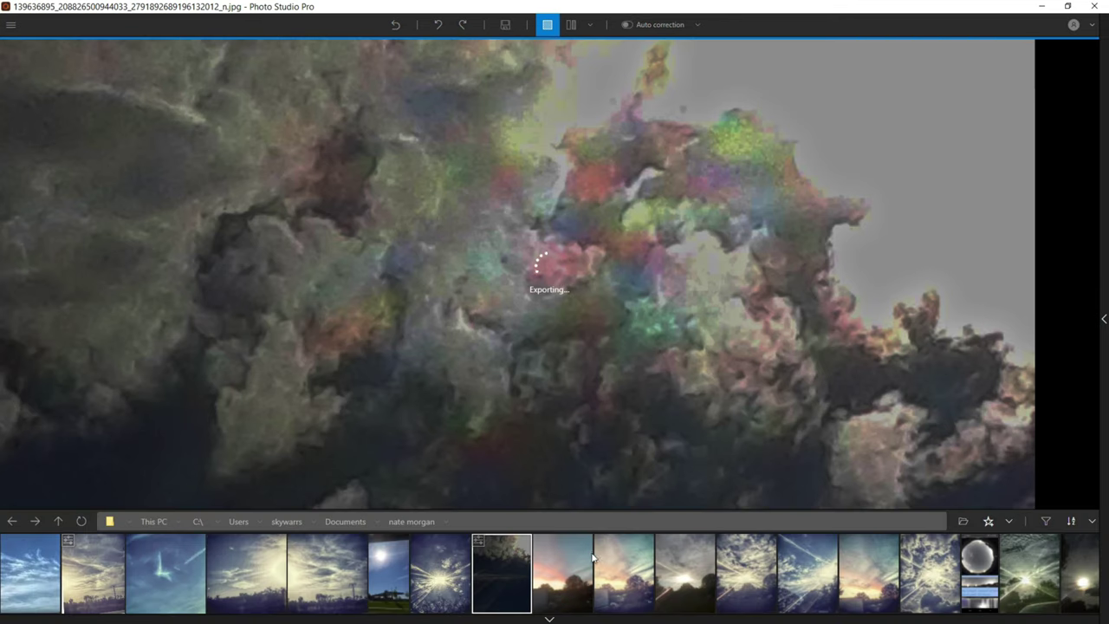
Step: Open the pink sunset photo that follows in the filmstrip and apply the Textural preset from the favourites
click(580, 568)
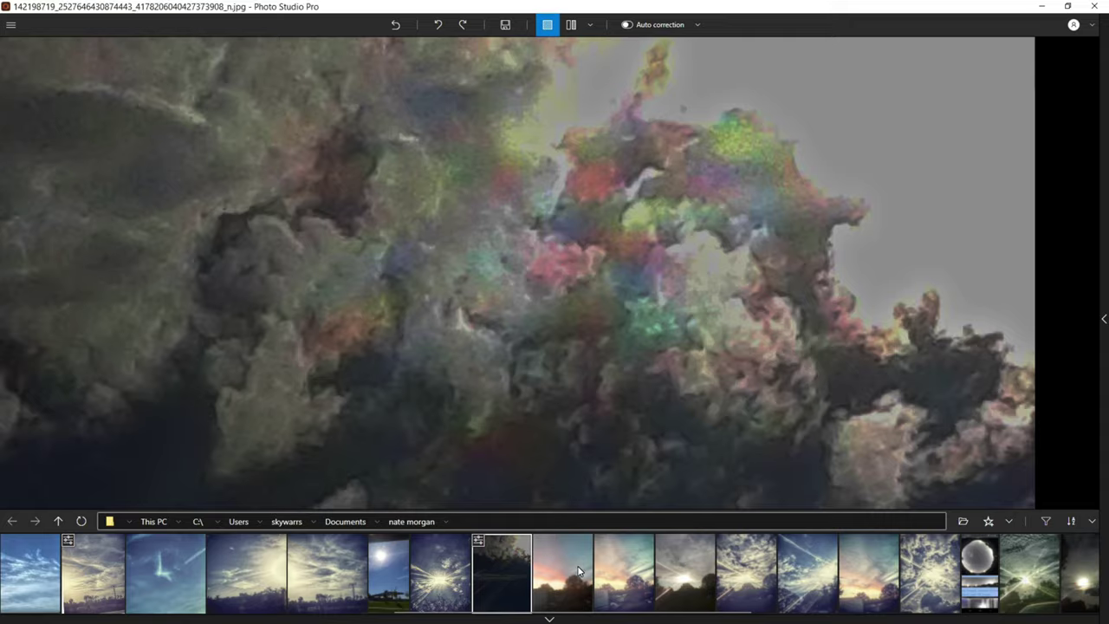
click(1103, 319)
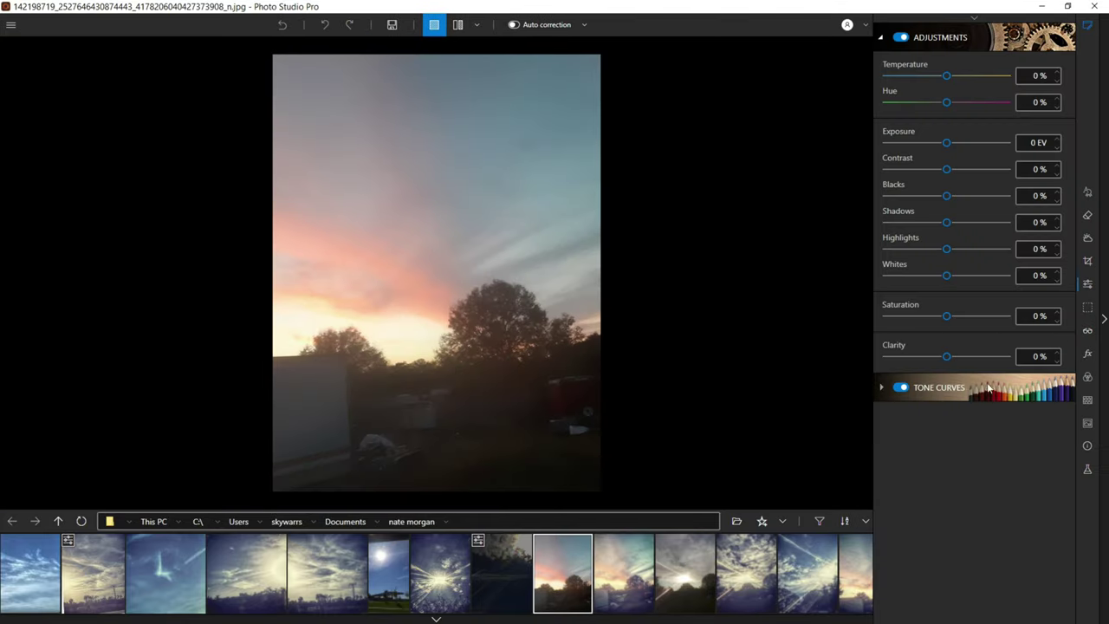
click(1089, 469)
scroll(1054, 233, down, 5)
scroll(1054, 233, up, 5)
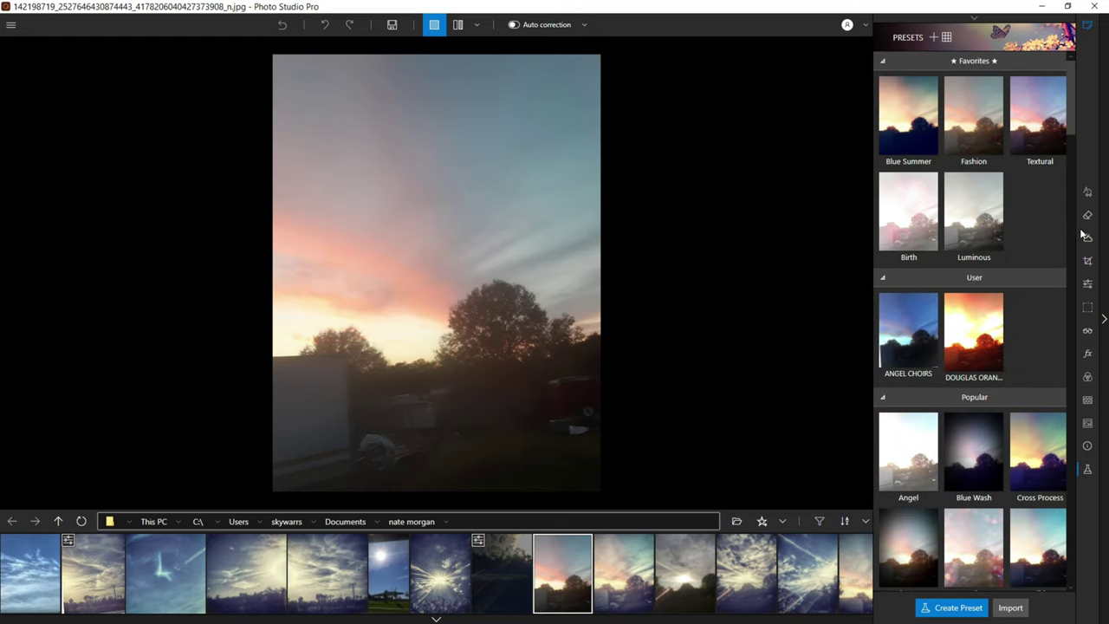
click(1045, 110)
scroll(443, 95, up, 3)
scroll(443, 94, down, 2)
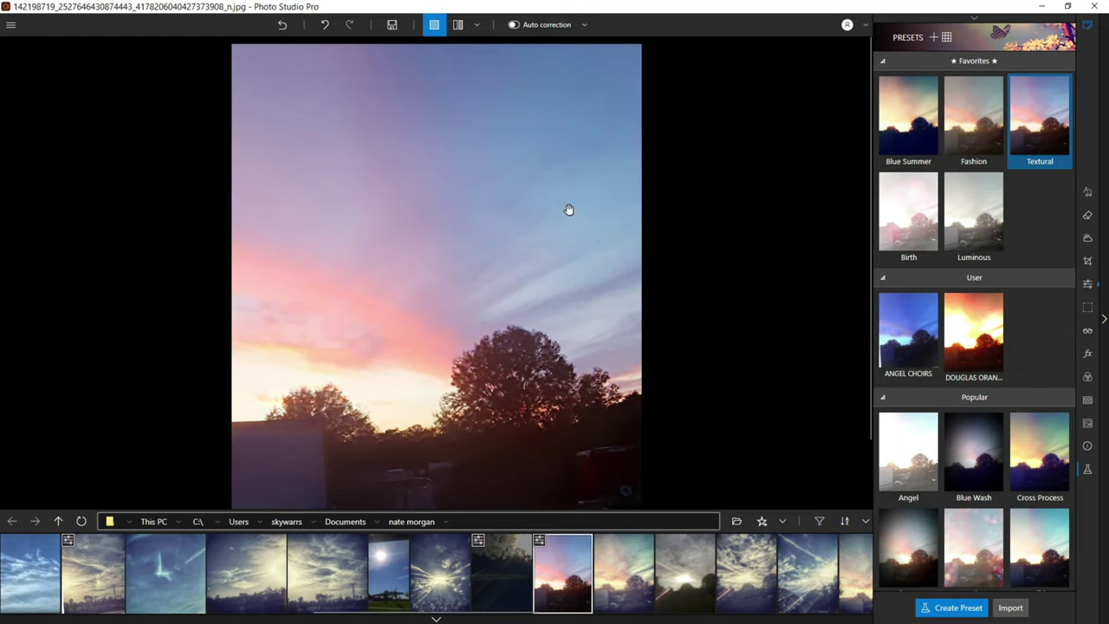
Step: Save the sunset photo with the Textural look as a JPEG in "New folder"
click(392, 27)
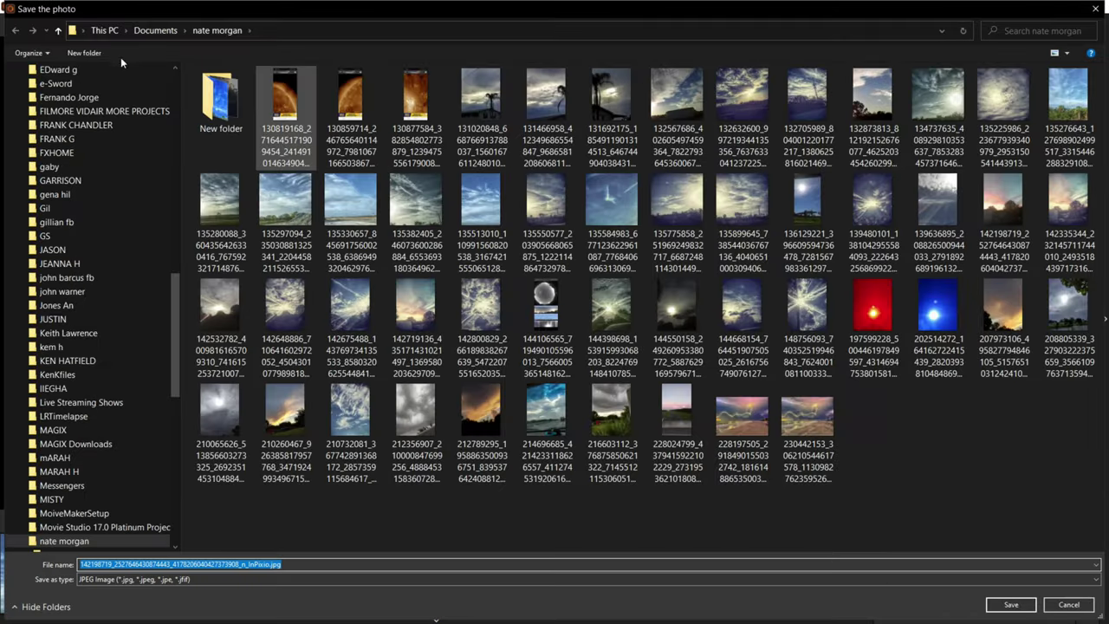
double_click(221, 100)
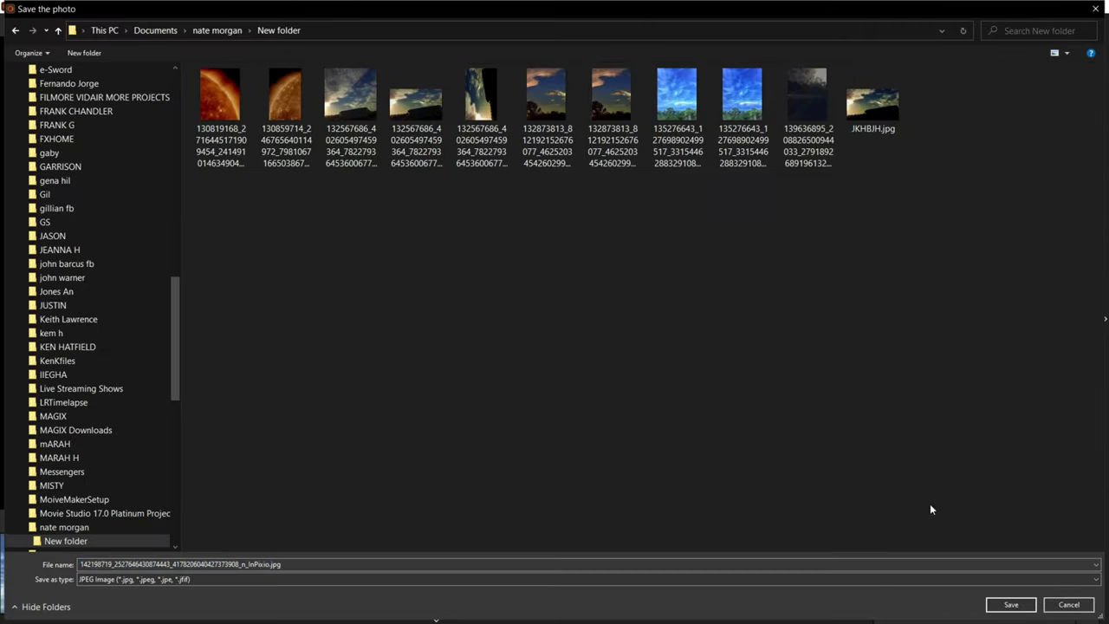
click(1011, 604)
click(567, 498)
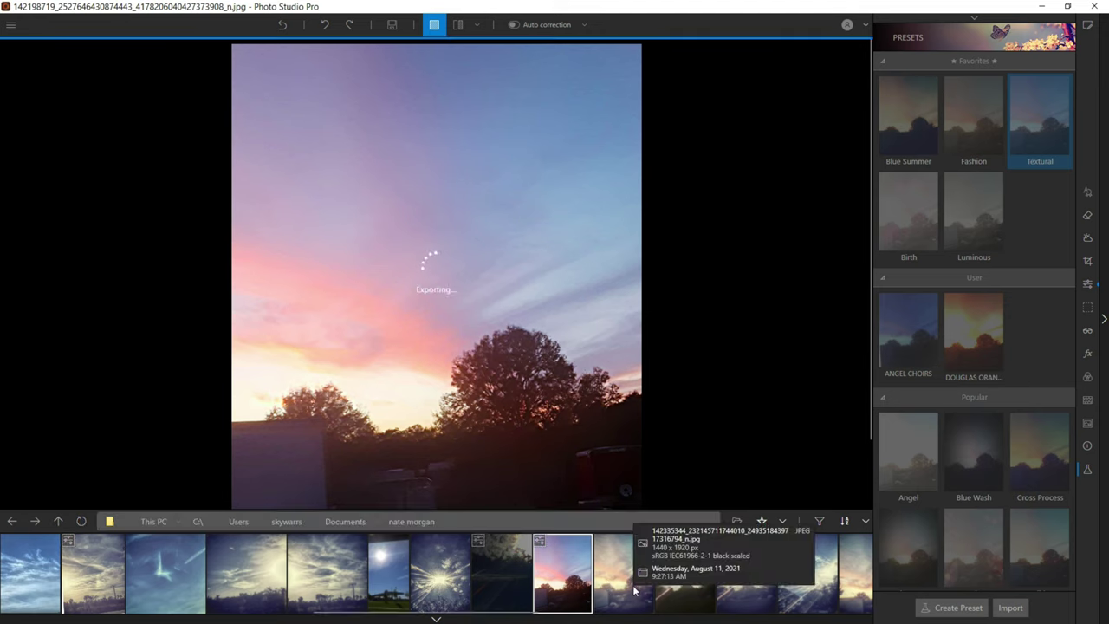
Step: Open the similar sunset photo with the teal and orange sky and turn on auto correction
click(624, 573)
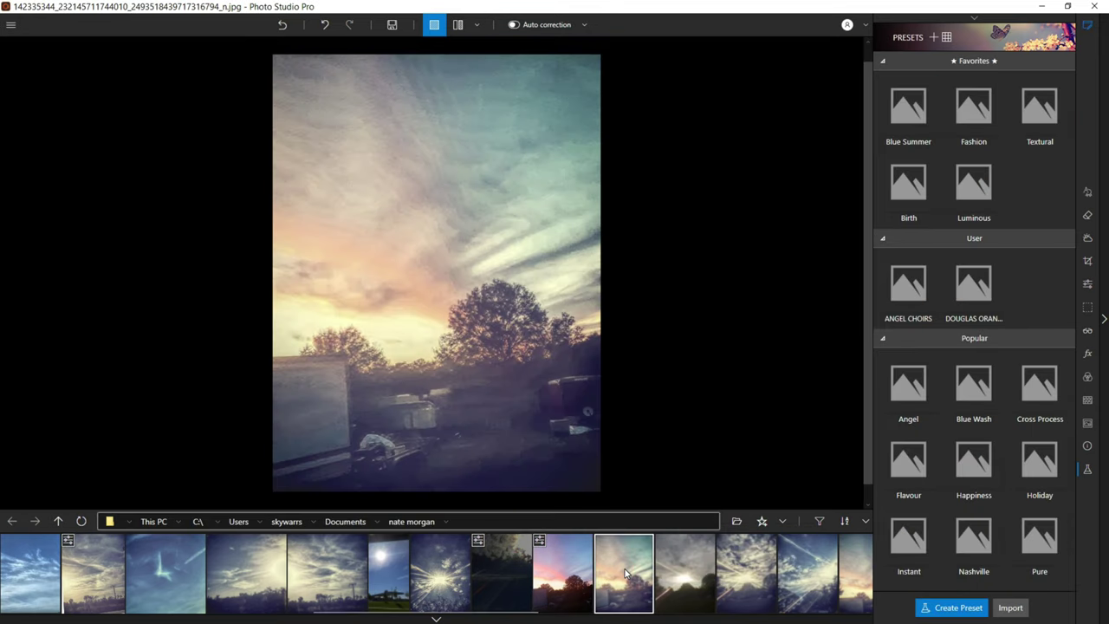
click(512, 25)
scroll(429, 188, up, 4)
scroll(493, 218, down, 2)
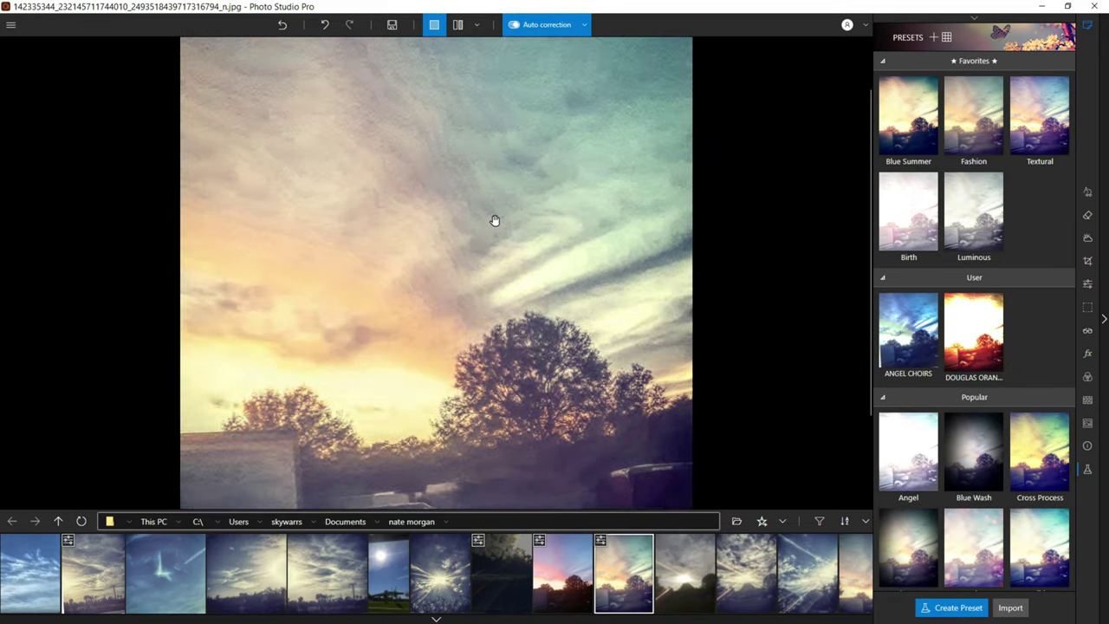
Step: Set the dehaze amount of the teal and orange sunset photo to 25 %
click(1088, 331)
drag(941, 161, 959, 159)
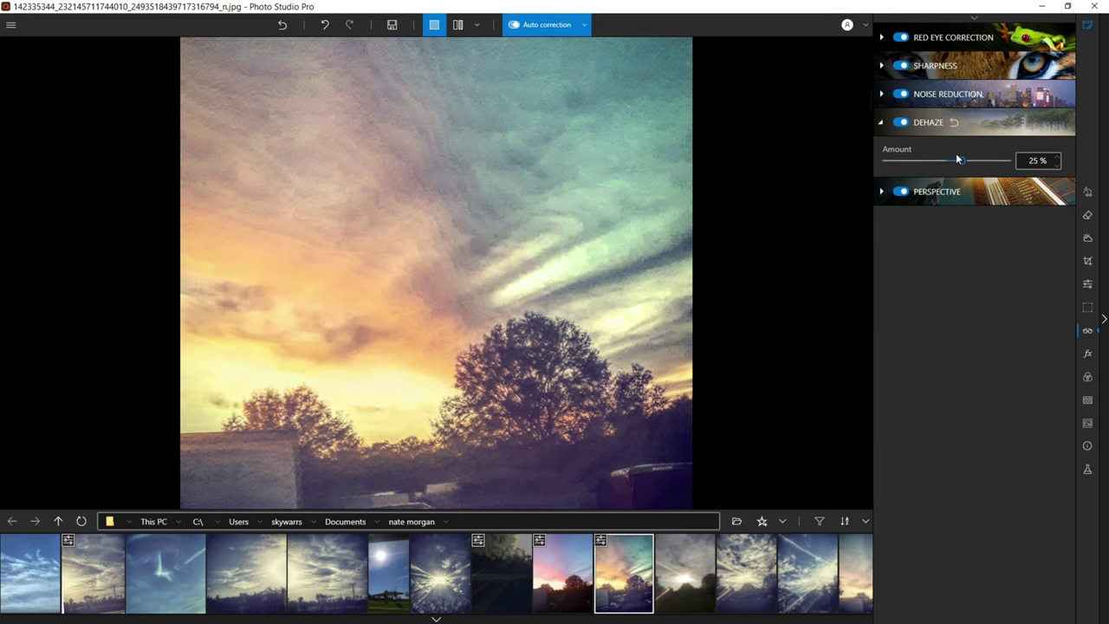
scroll(489, 68, up, 1)
Step: Sharpen the teal and orange sunset photo and set its noise reduction to 71 %
click(921, 60)
drag(886, 104, 976, 137)
click(942, 197)
scroll(537, 248, down, 3)
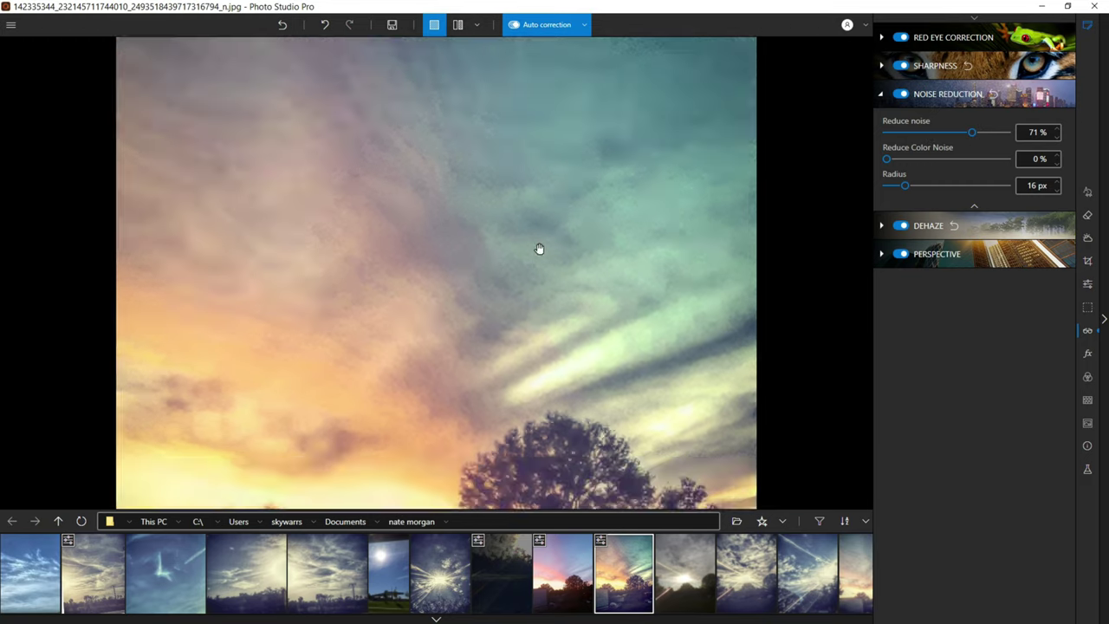
scroll(465, 232, up, 3)
scroll(426, 172, down, 3)
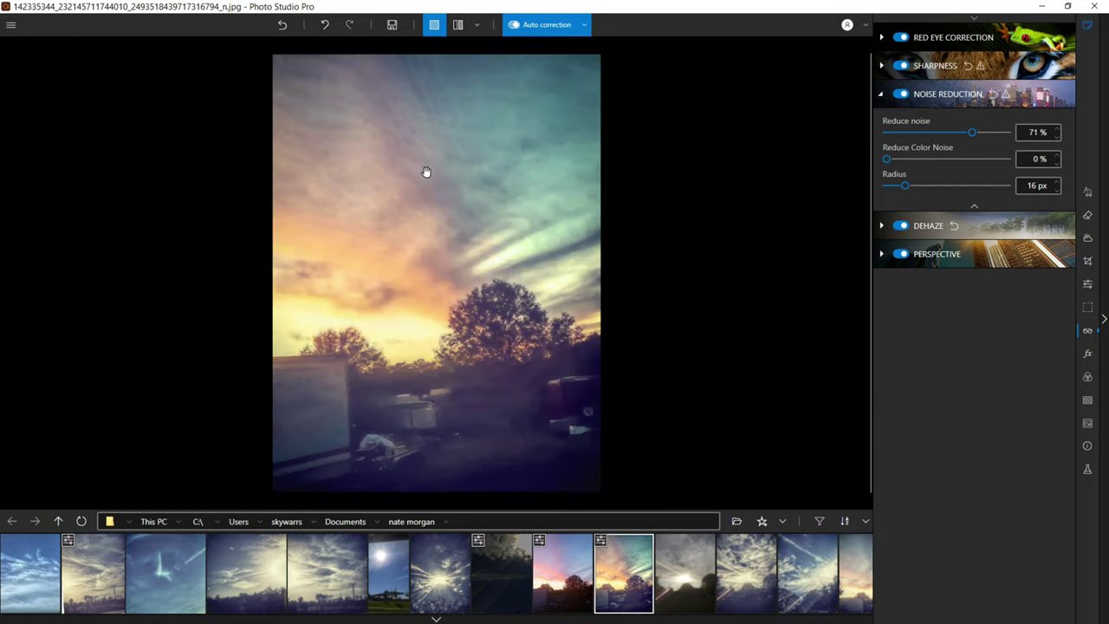
click(460, 252)
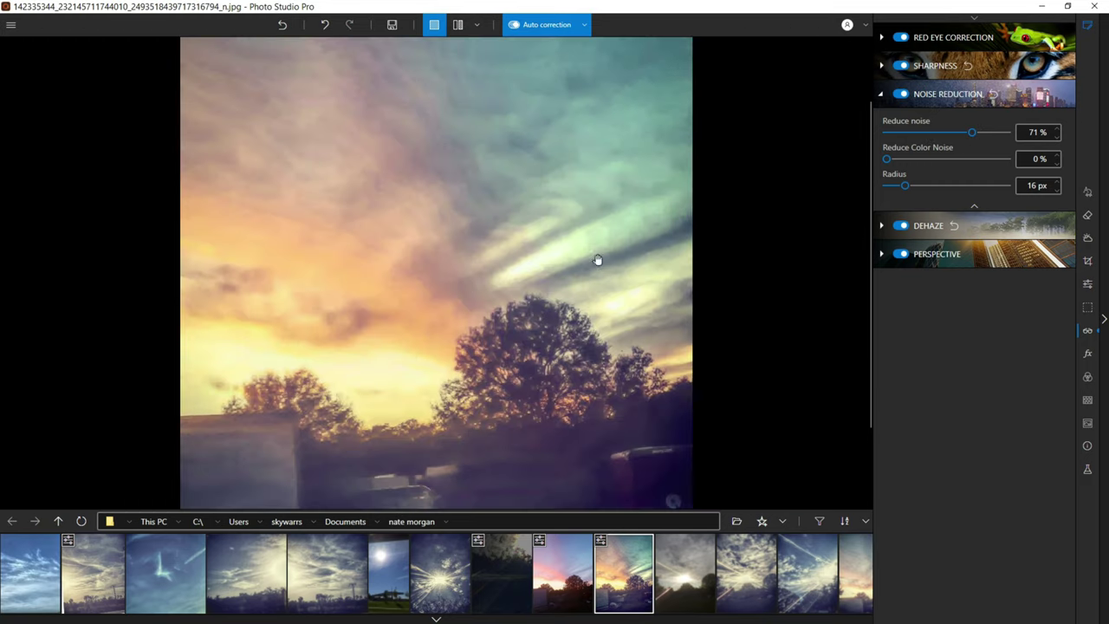
Step: Save the corrected teal and orange sunset photo as a JPEG in "New folder"
click(395, 25)
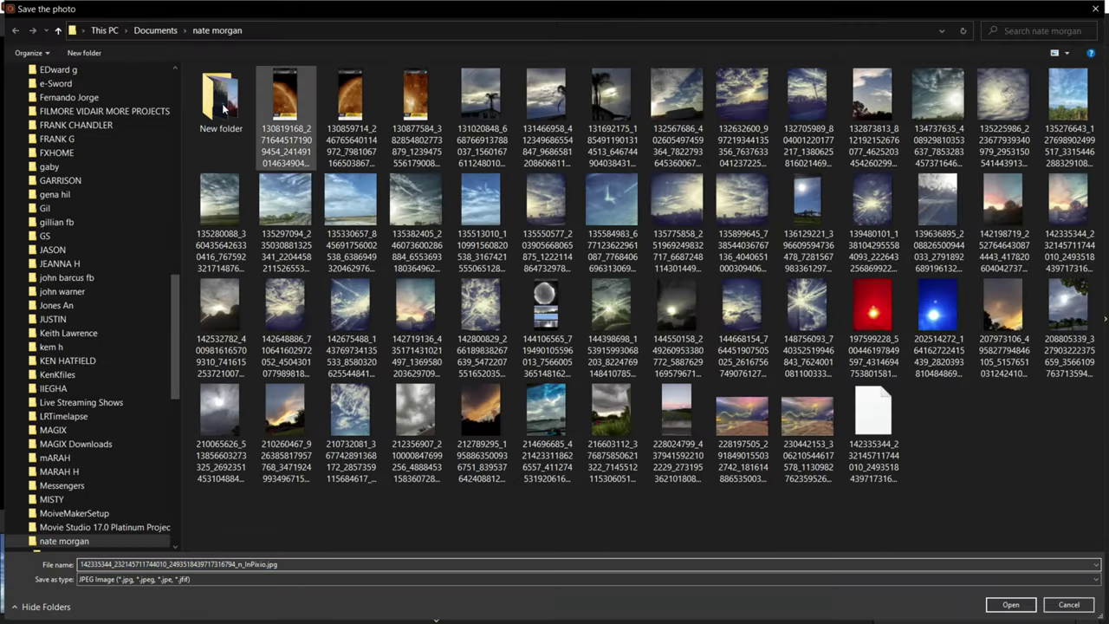
double_click(222, 105)
click(1005, 602)
click(568, 501)
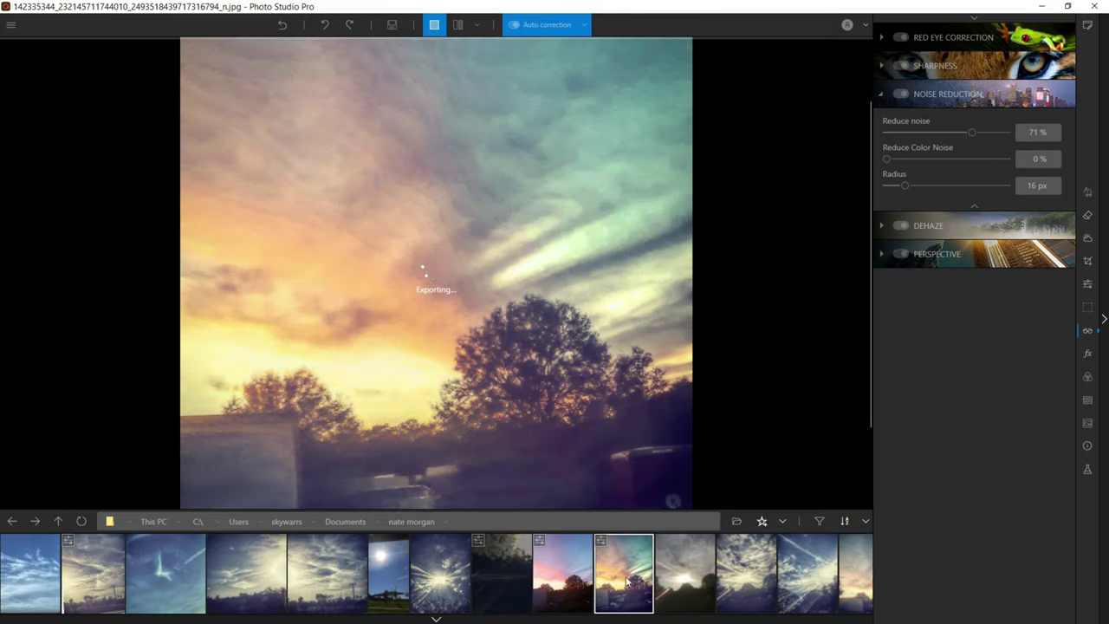
Step: Apply 40 % dehaze and 12 % noise reduction to the photo of the low sun beneath grey clouds
click(693, 590)
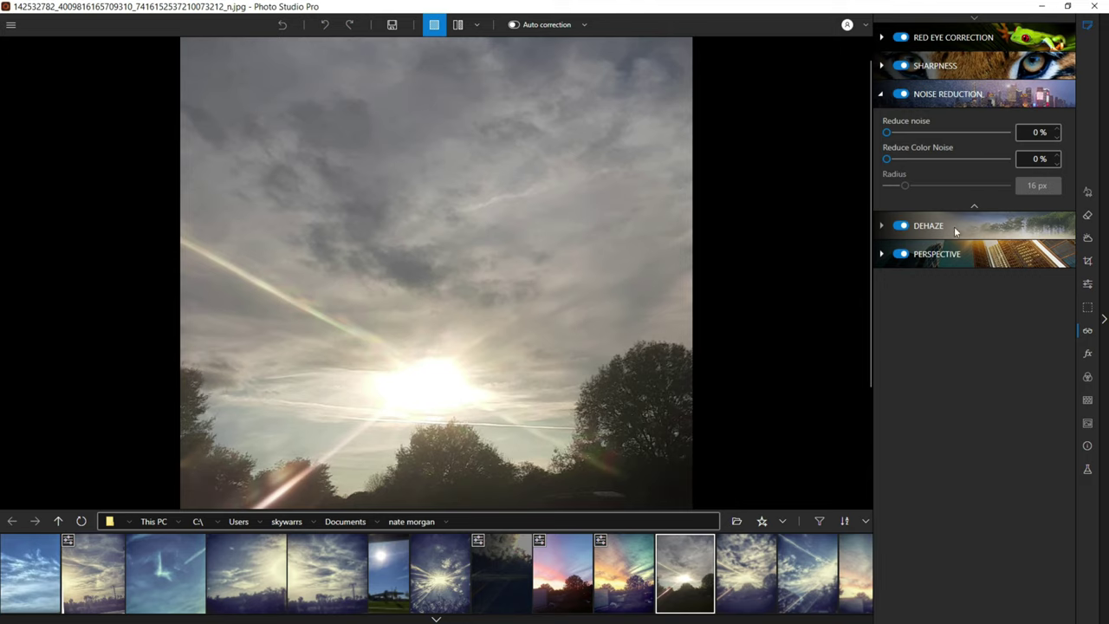
click(956, 227)
drag(942, 163, 973, 164)
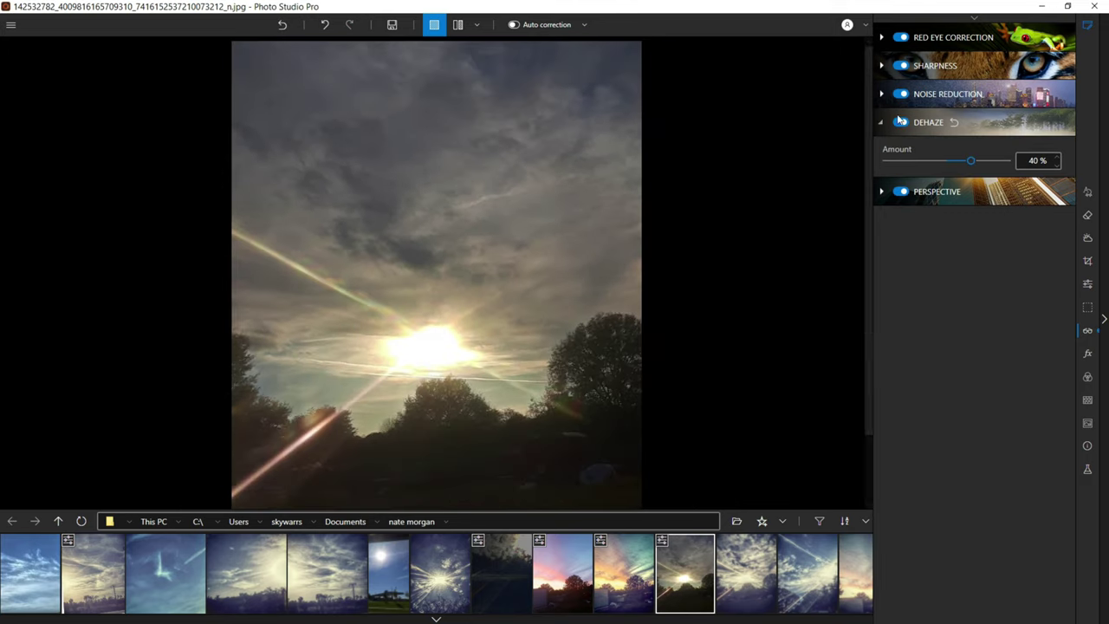
click(945, 94)
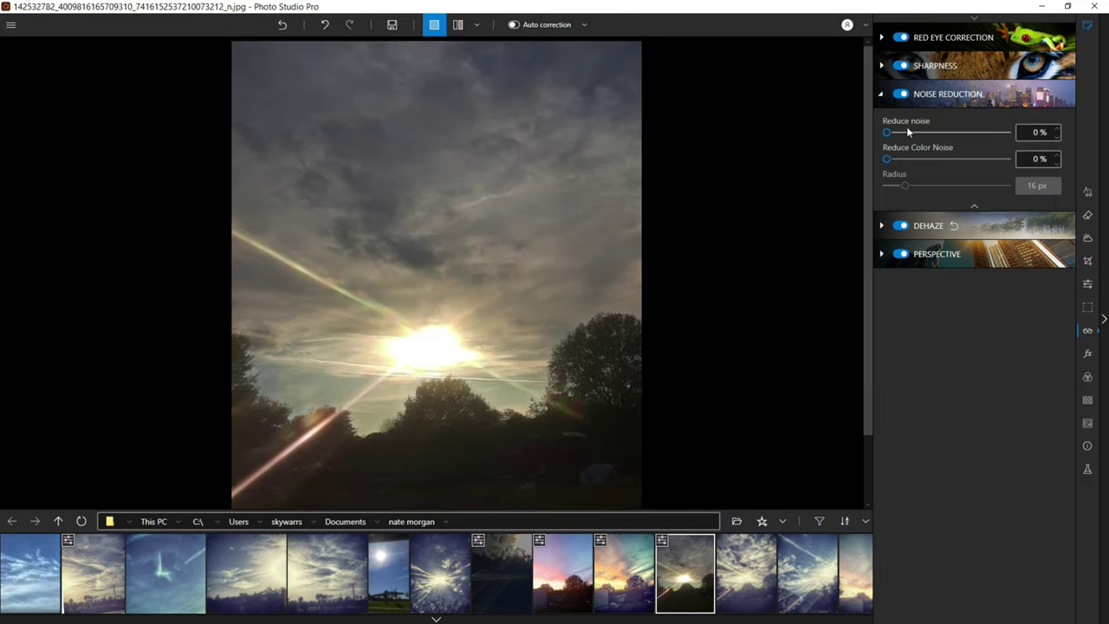
scroll(443, 107, up, 1)
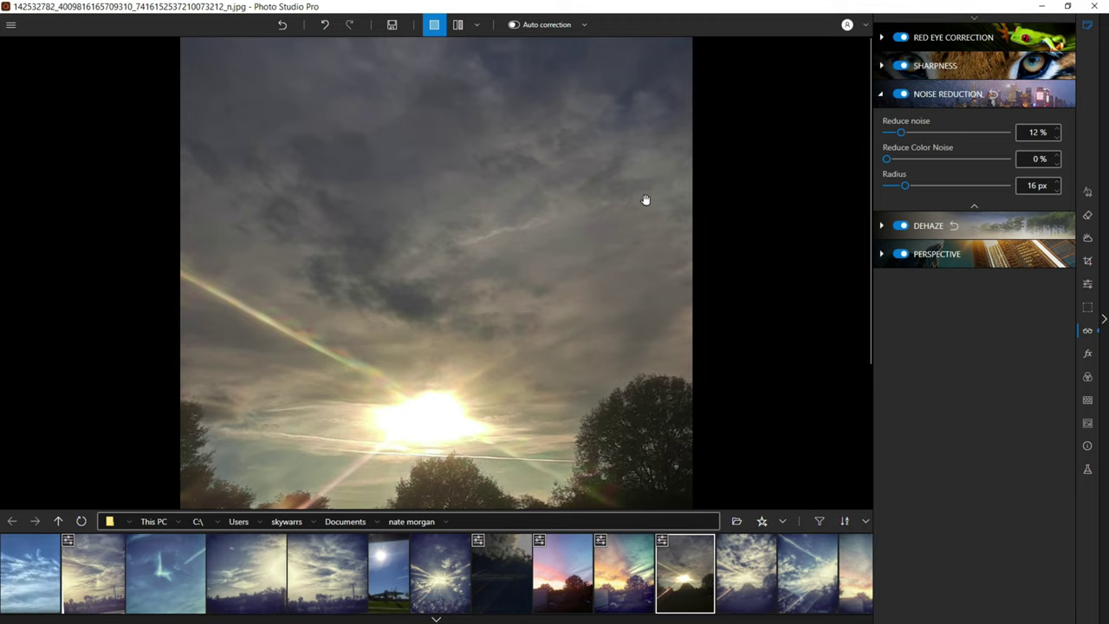
Step: Set the shadows to -51 %, the whites to +39 % and the clarity to +32 % on the low-sun photo
click(1088, 284)
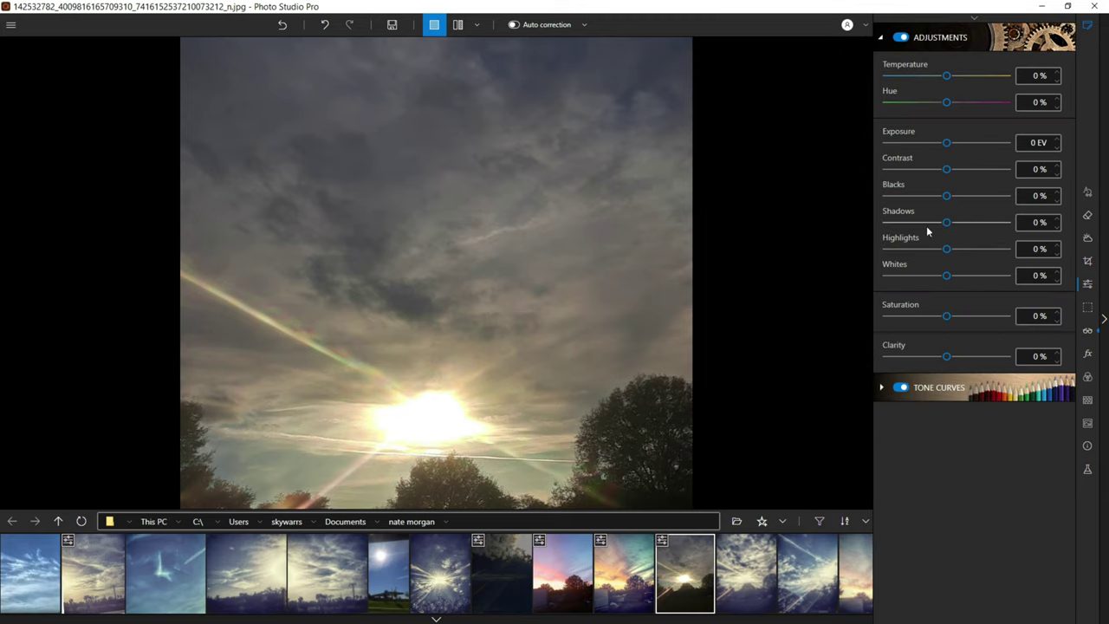
scroll(431, 109, up, 3)
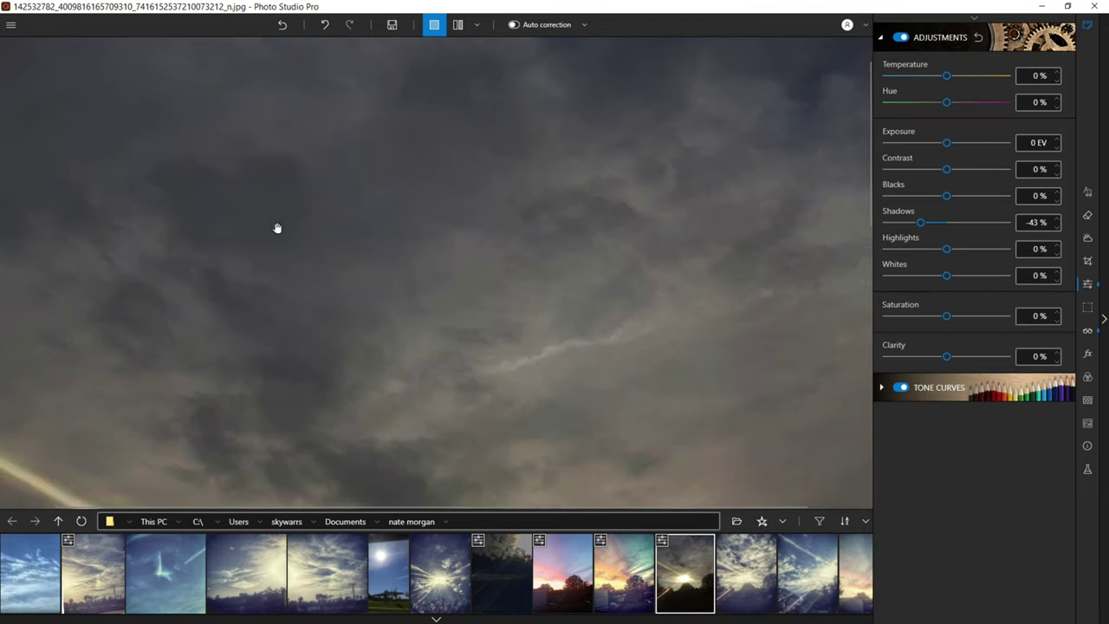
click(233, 222)
drag(944, 275, 971, 275)
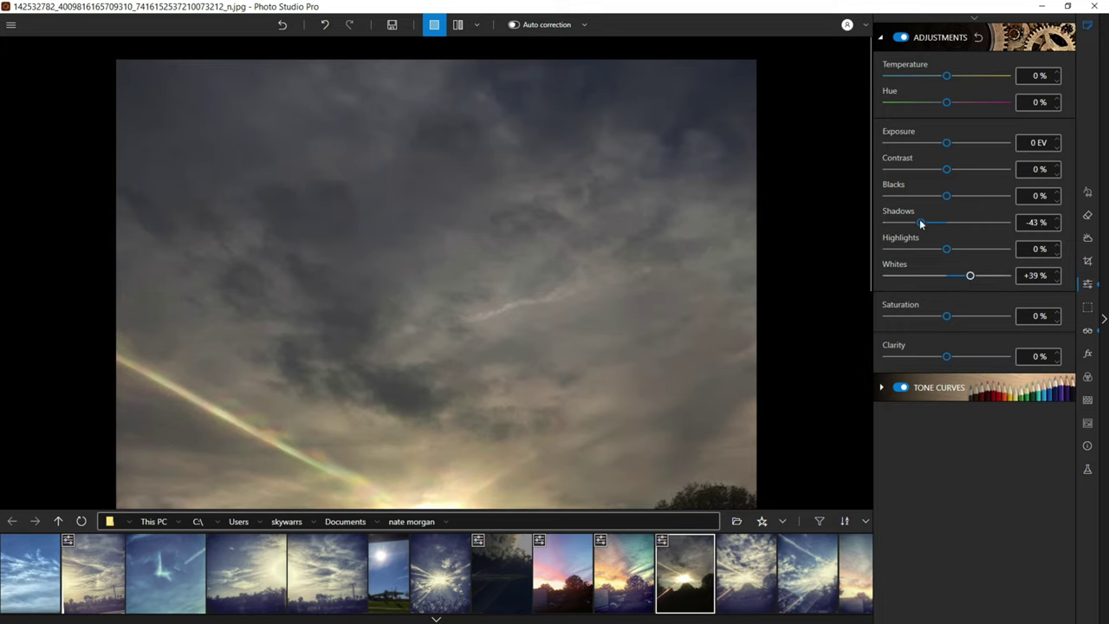
drag(951, 356, 966, 360)
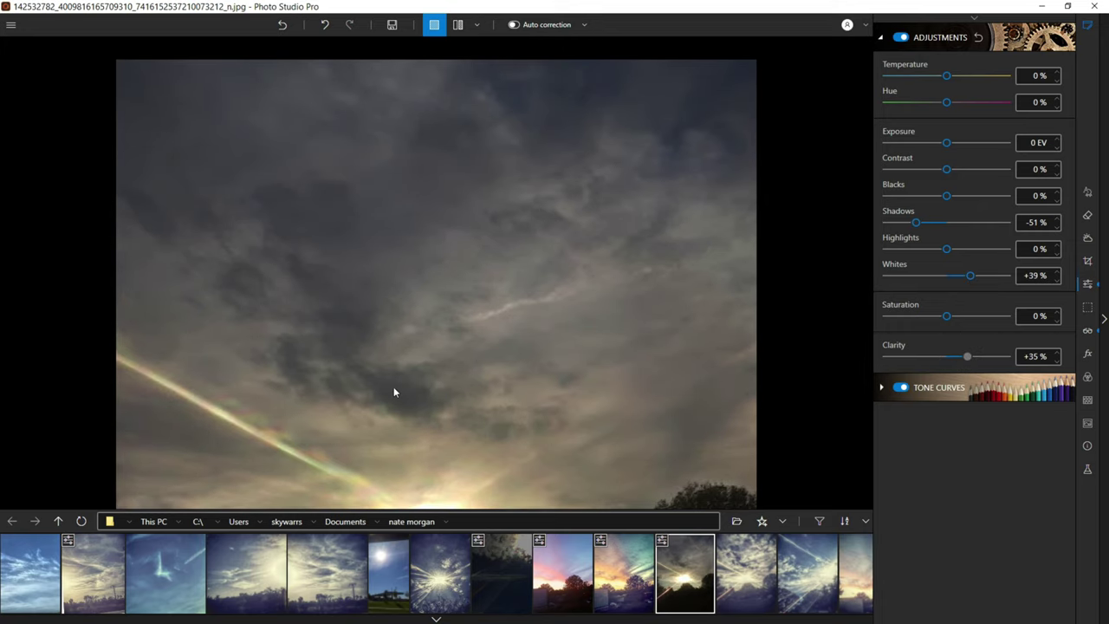
Step: Examine the light rays and the cloud texture of the adjusted low-sun photo at several magnifications
scroll(381, 390, down, 4)
scroll(344, 132, up, 5)
scroll(500, 136, down, 2)
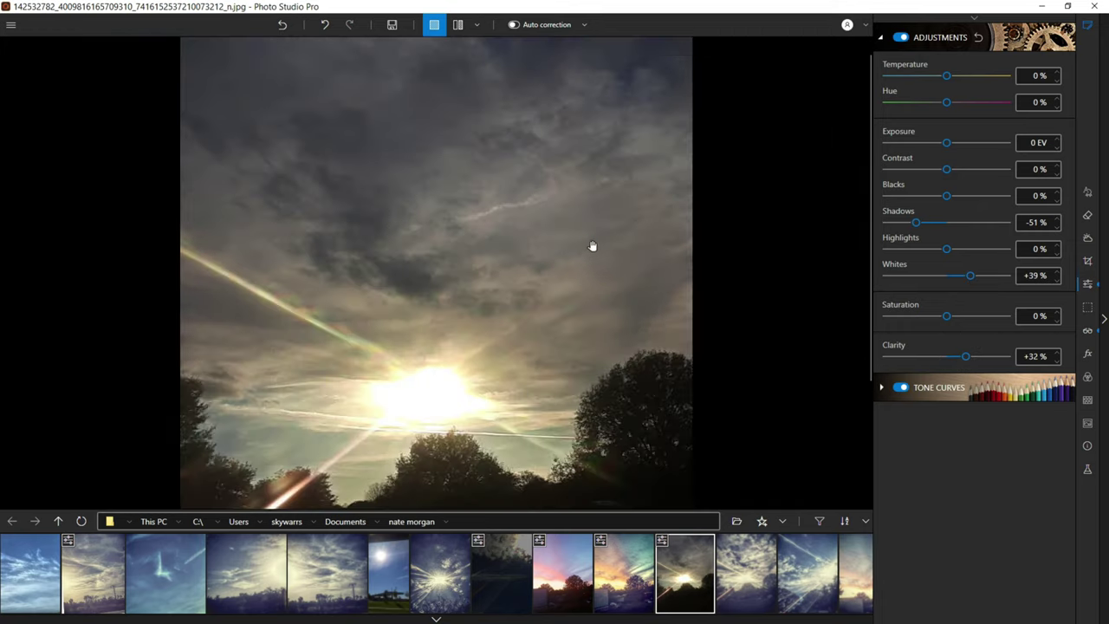
scroll(413, 297, down, 1)
scroll(611, 155, up, 1)
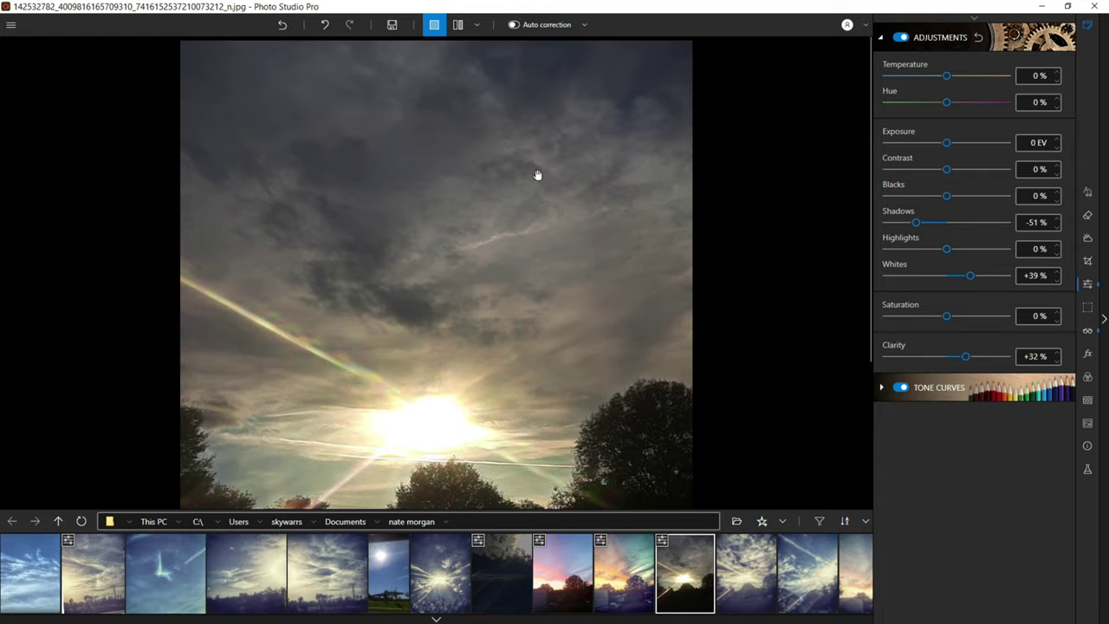
scroll(522, 248, down, 1)
scroll(523, 86, up, 2)
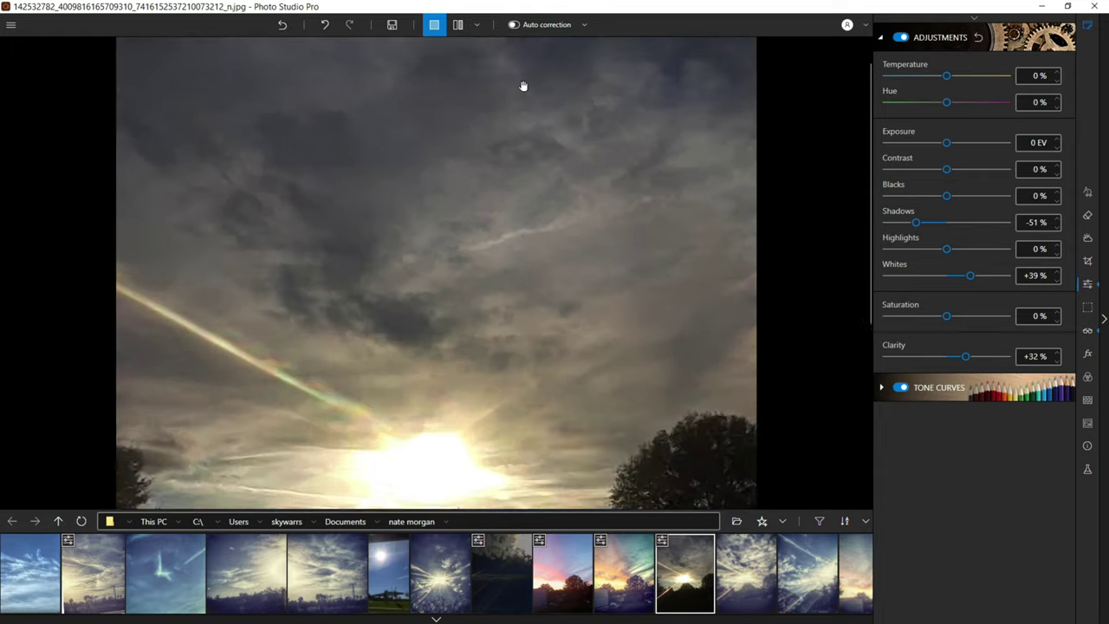
scroll(668, 198, up, 1)
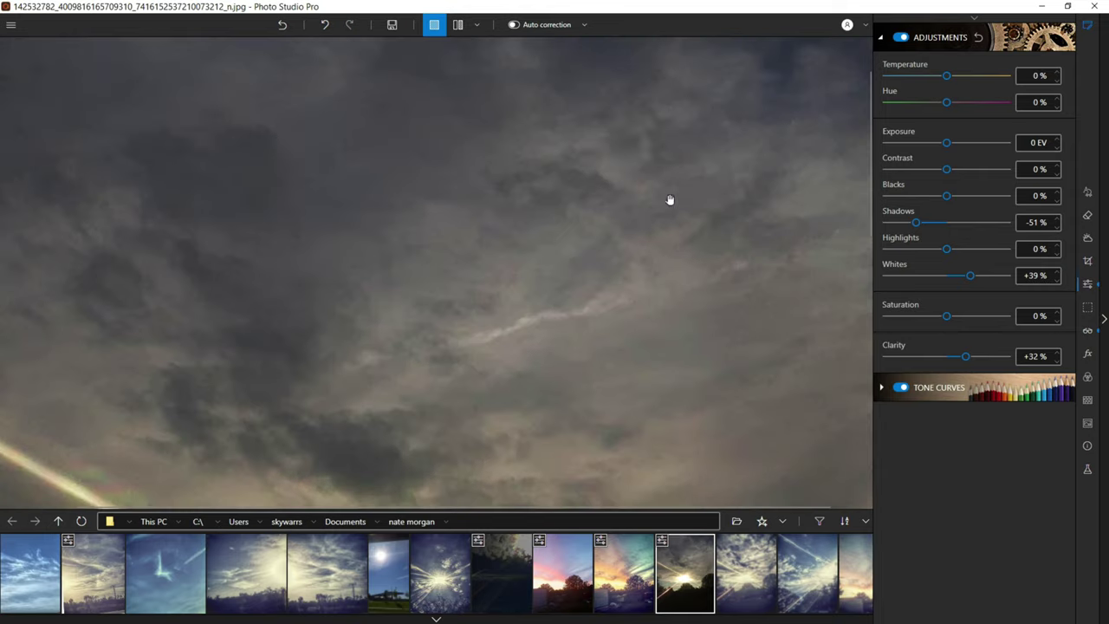
Step: Try the Blue Summer and Fashion presets on the low-sun photo, reset the photo and undo that reset
click(1088, 470)
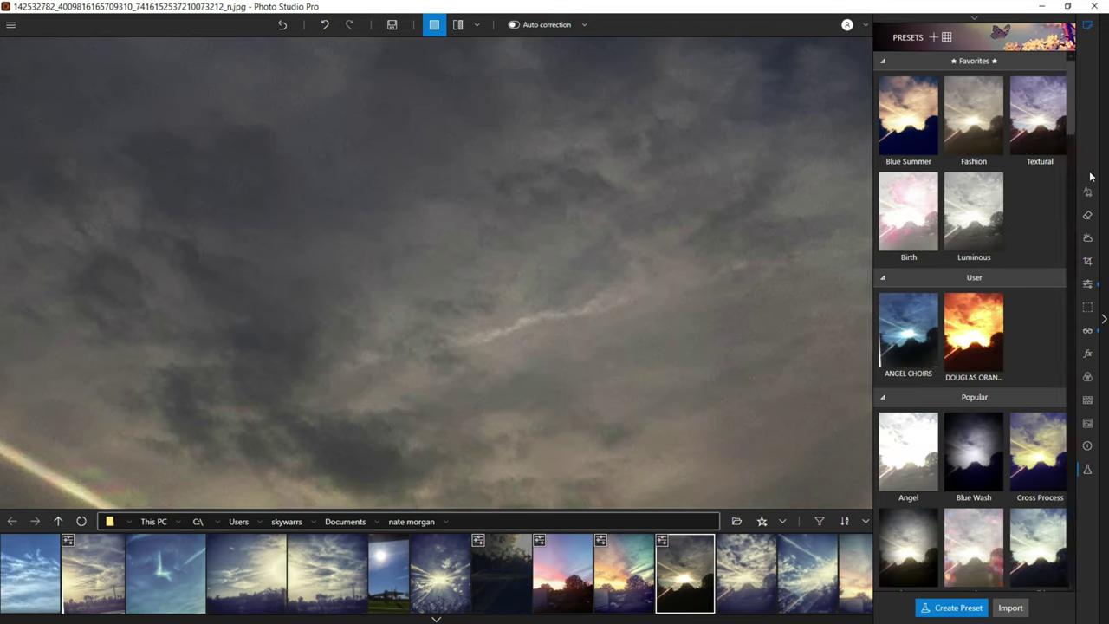
click(917, 113)
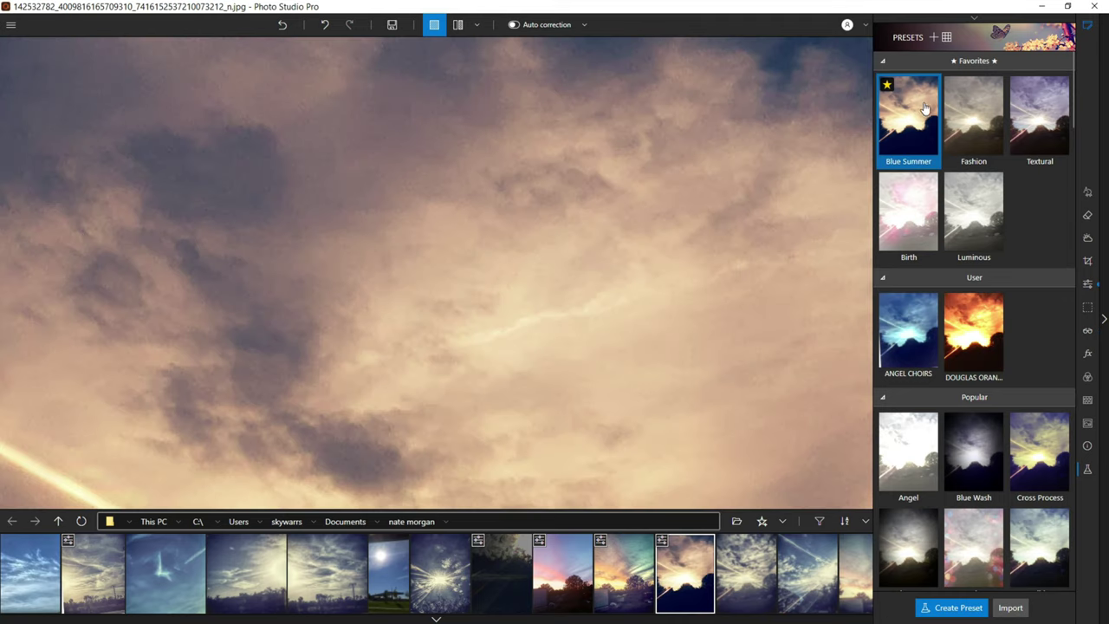
click(978, 119)
click(282, 26)
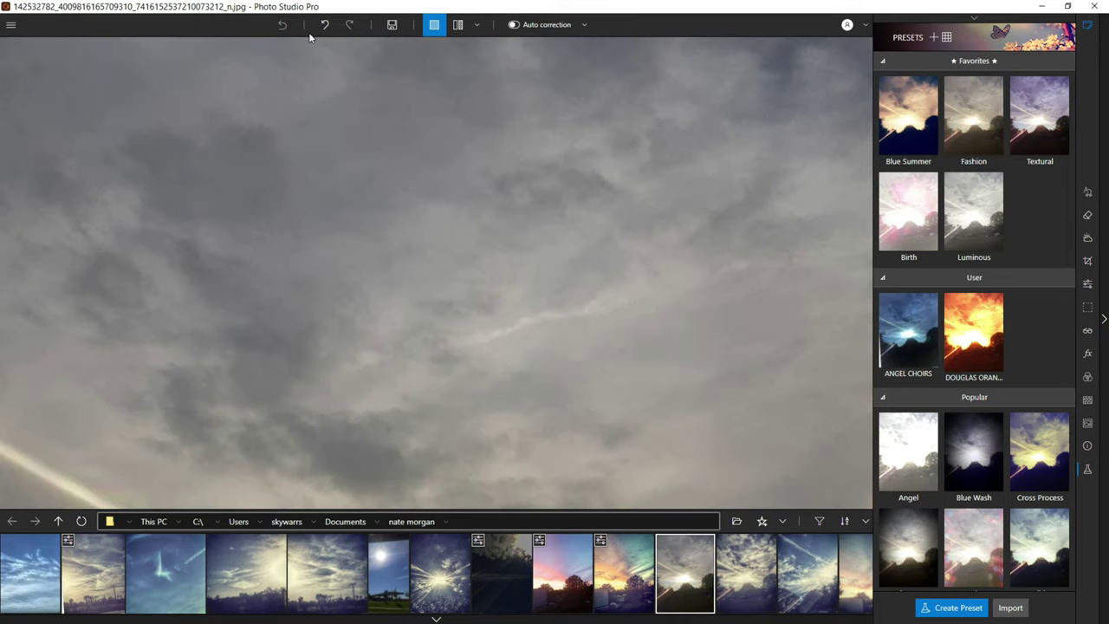
click(325, 24)
Step: Try the Cross Process and Pure presets on the low-sun photo and reset all of its edits
click(1041, 450)
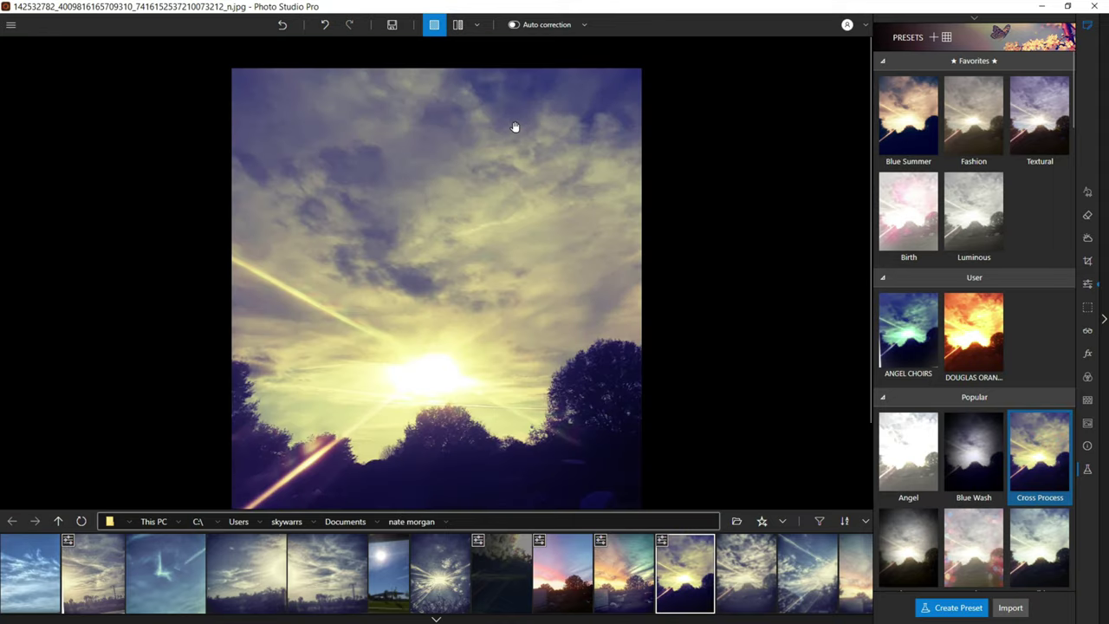
scroll(997, 390, down, 3)
click(1044, 423)
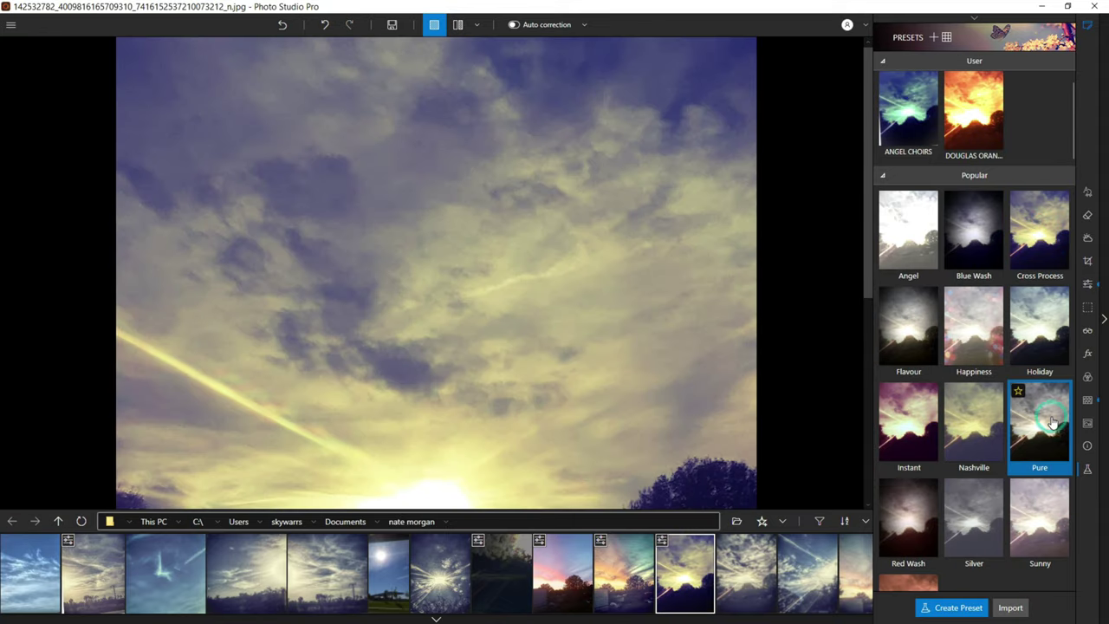
click(282, 25)
scroll(373, 156, down, 2)
scroll(393, 126, up, 3)
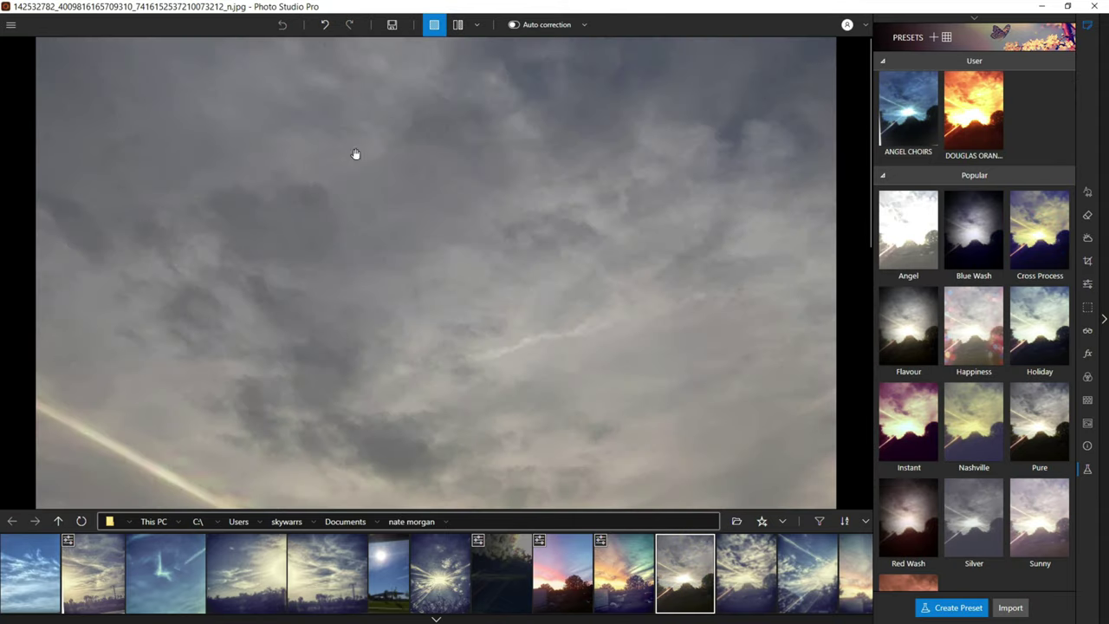
Step: Apply auto correction and the Silver preset to the photo of bright streaks crossing a blue sky with scattered clouds
click(761, 575)
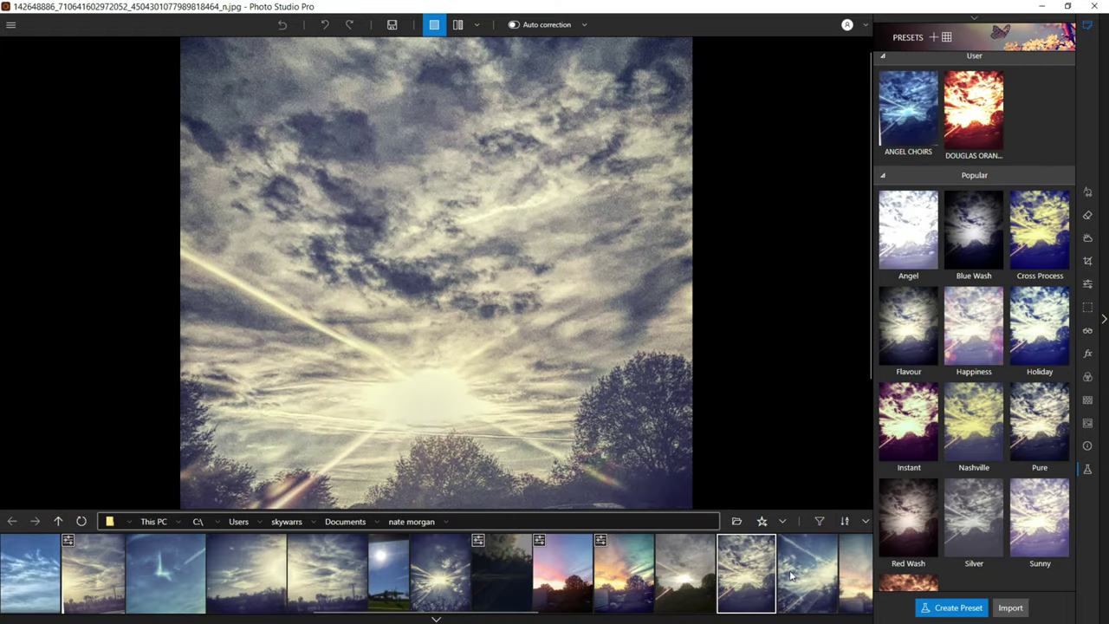
click(797, 576)
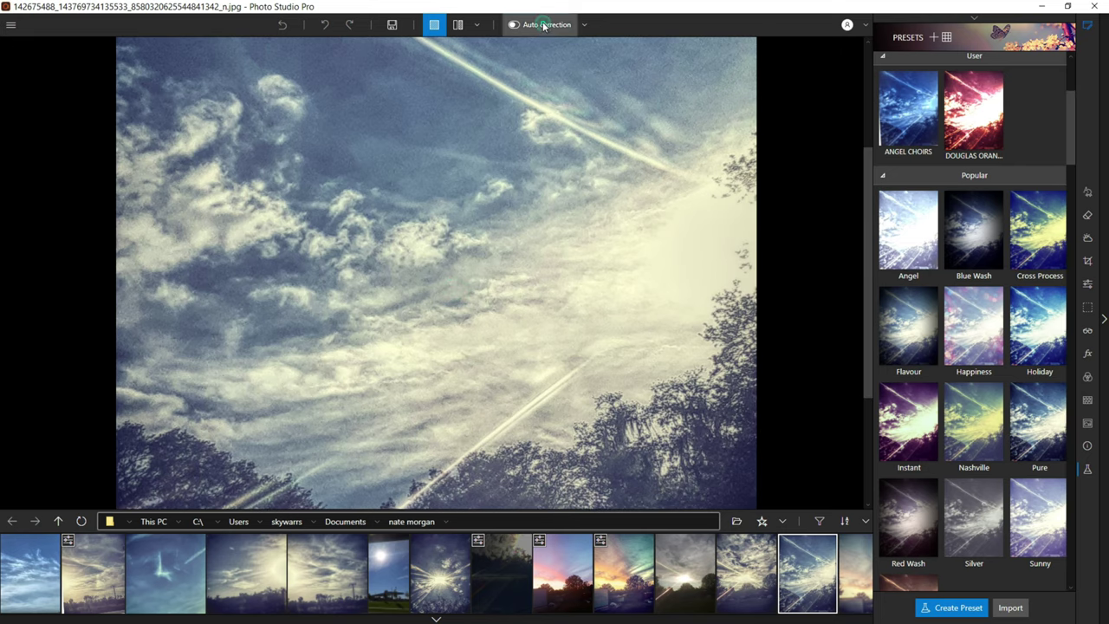
click(544, 24)
click(974, 520)
scroll(542, 358, up, 3)
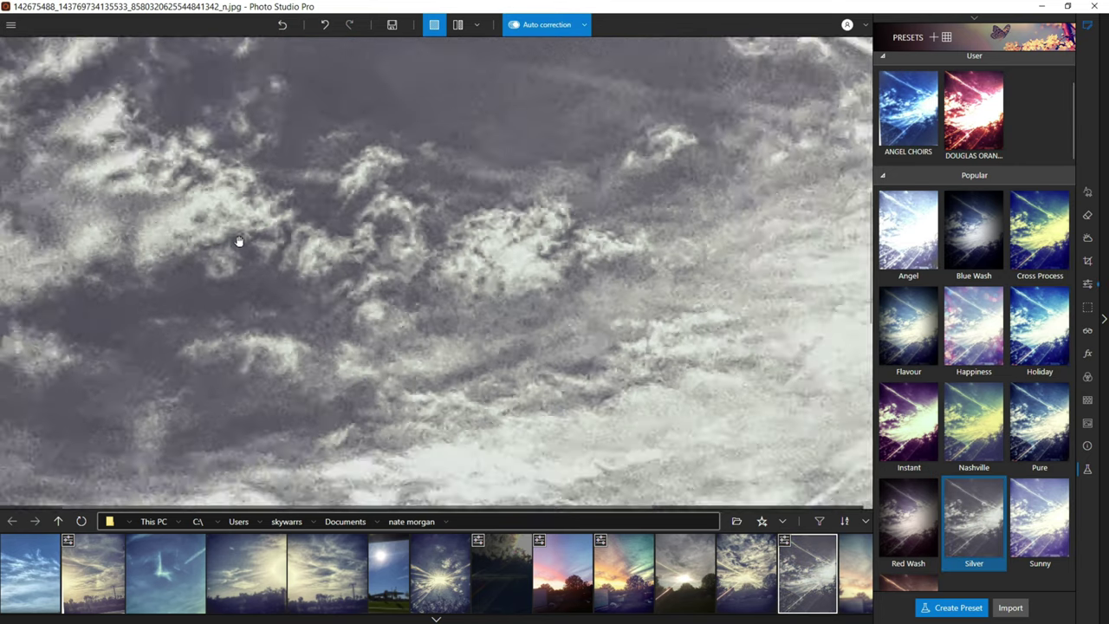
scroll(542, 358, up, 2)
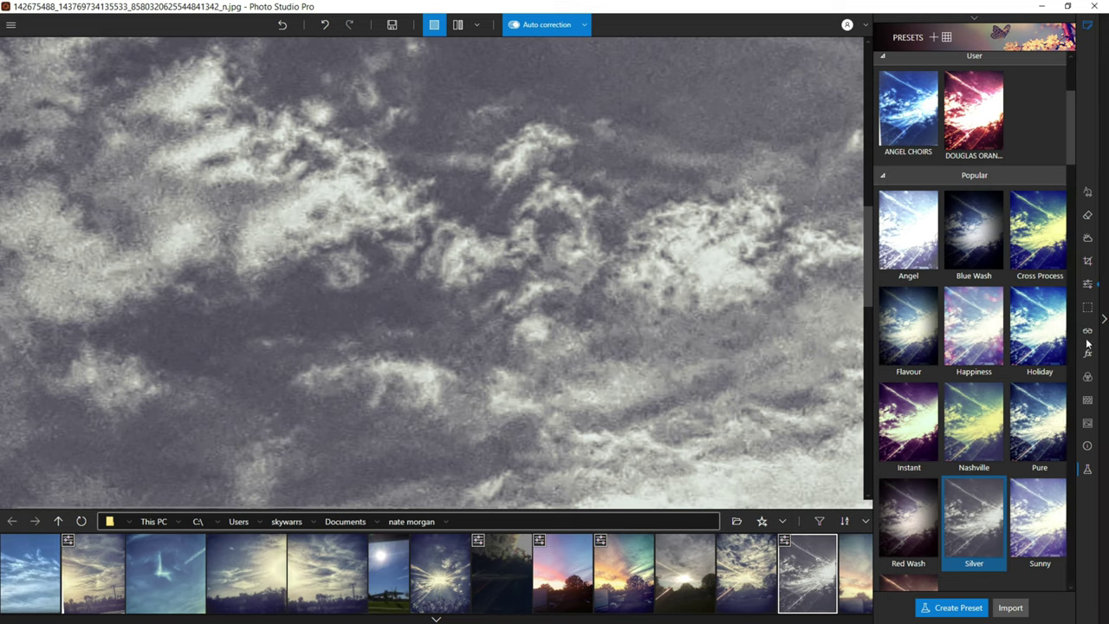
Step: Apply 26 % dehaze to the silver-toned photo of streaks and scattered clouds
click(1087, 330)
click(977, 226)
drag(974, 165, 962, 161)
scroll(280, 142, down, 5)
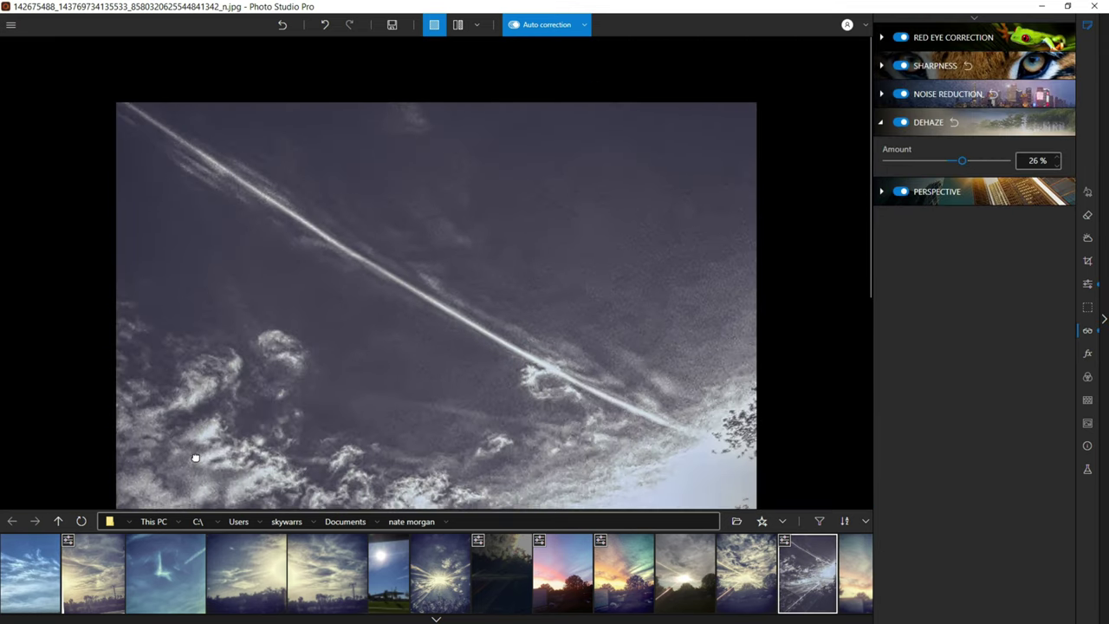
Step: Try the Sutro preset on the silver-toned streak photo and undo it
click(1089, 470)
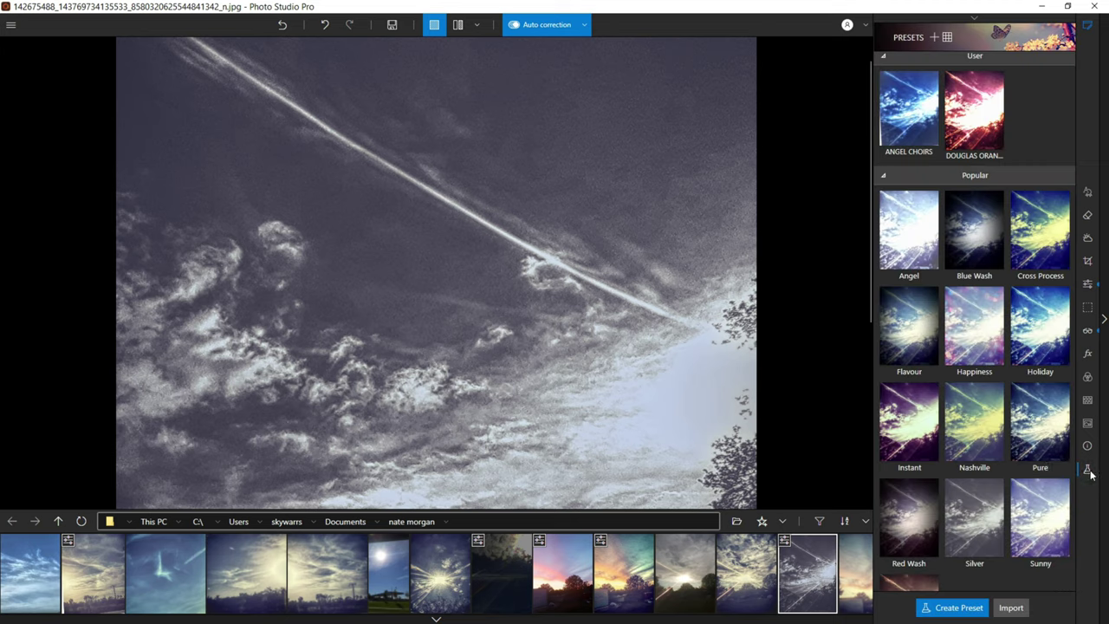
scroll(984, 254, down, 3)
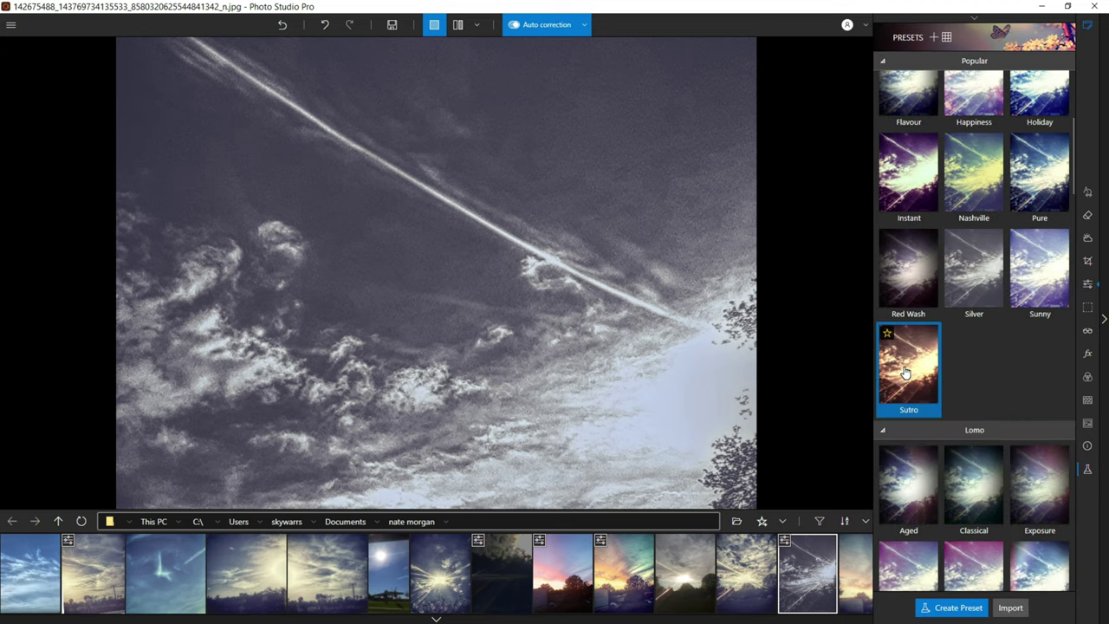
click(905, 373)
click(323, 24)
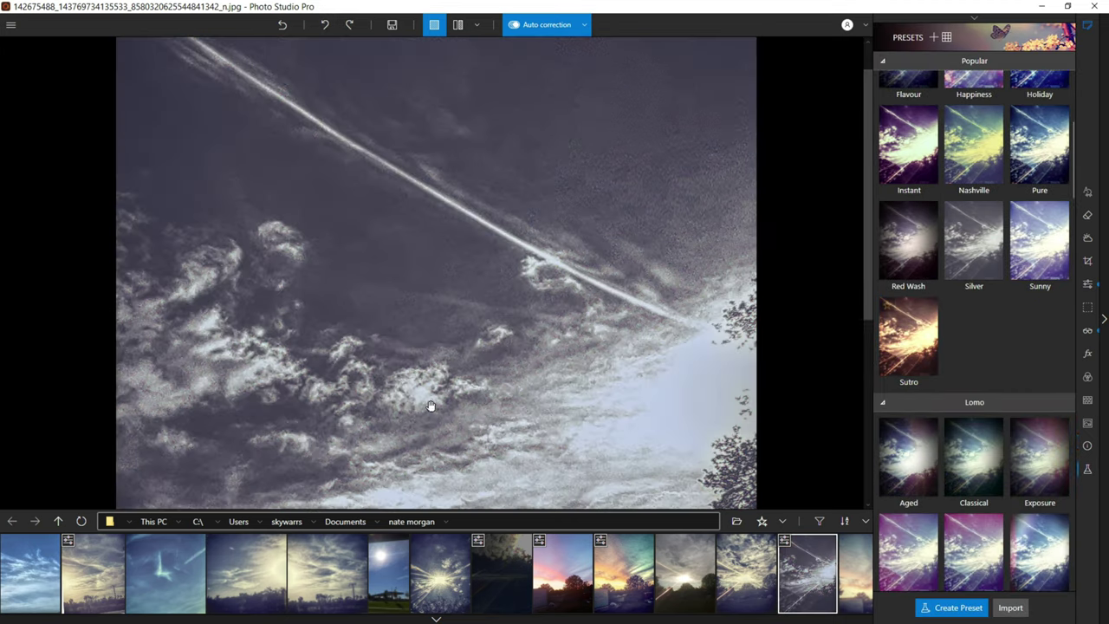
Step: Inspect the streak photo's clouds, try the Light Leak and Pure presets, and reapply the Silver preset
scroll(355, 463, up, 5)
scroll(342, 299, down, 5)
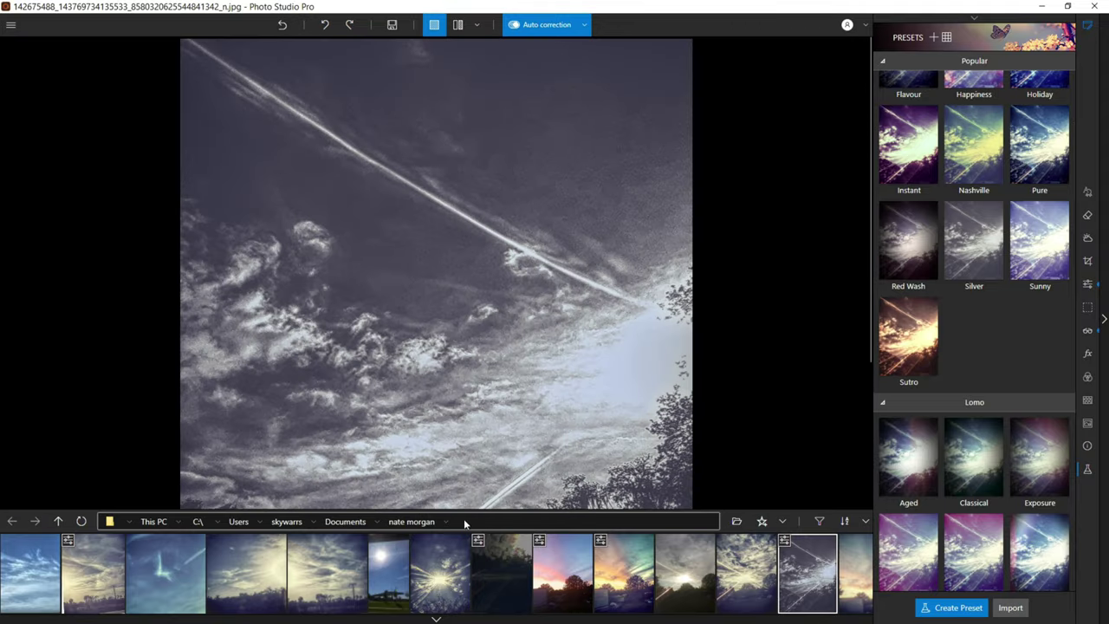
scroll(546, 508, up, 6)
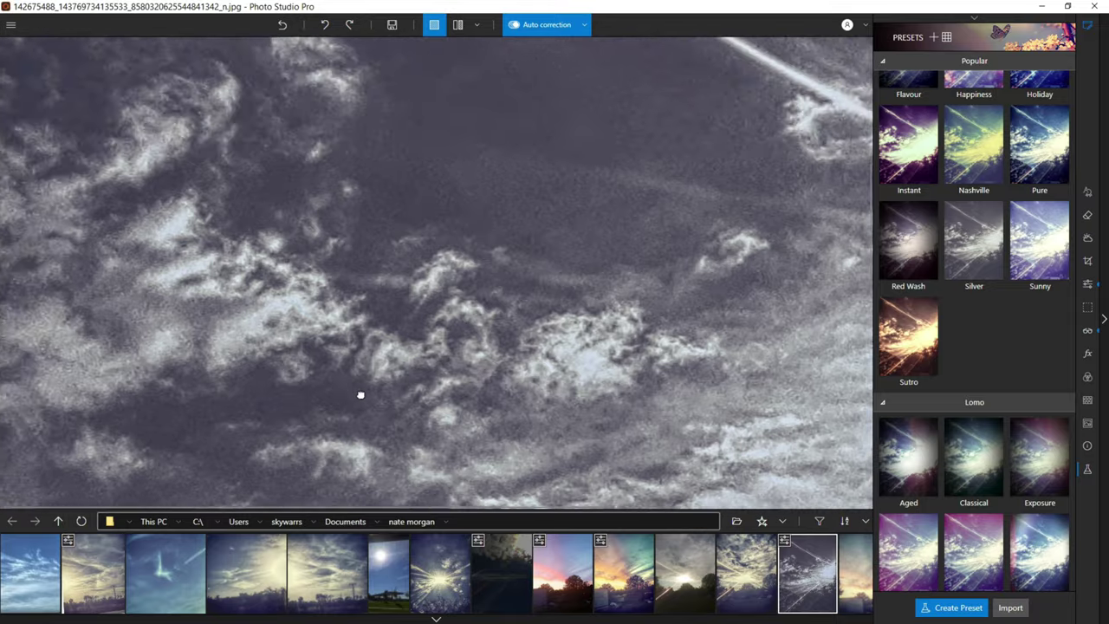
scroll(341, 386, down, 6)
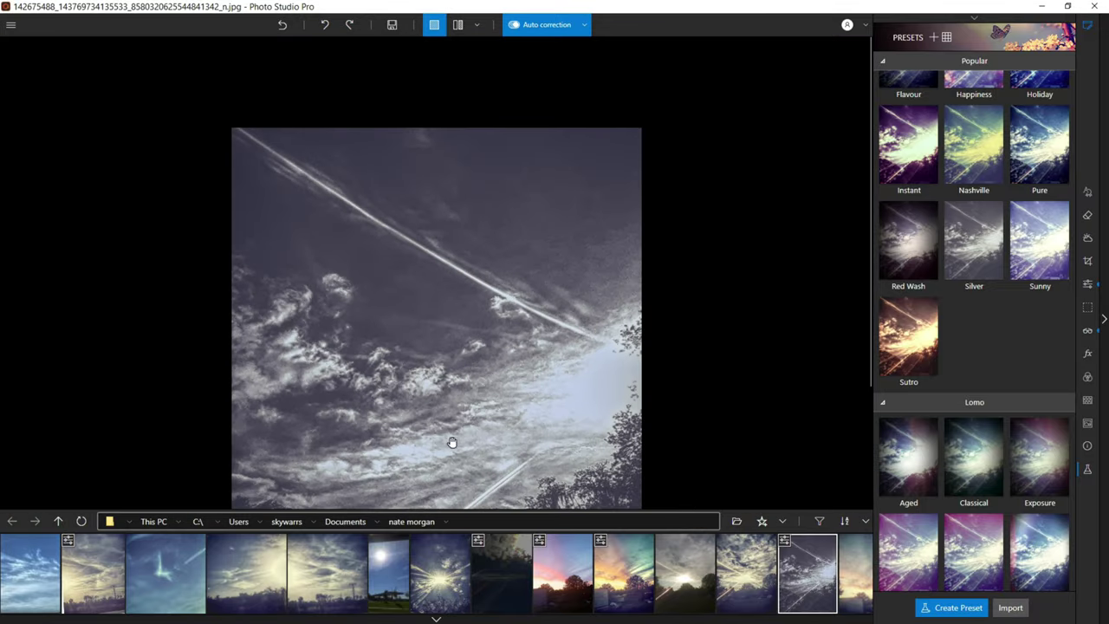
scroll(403, 292, up, 4)
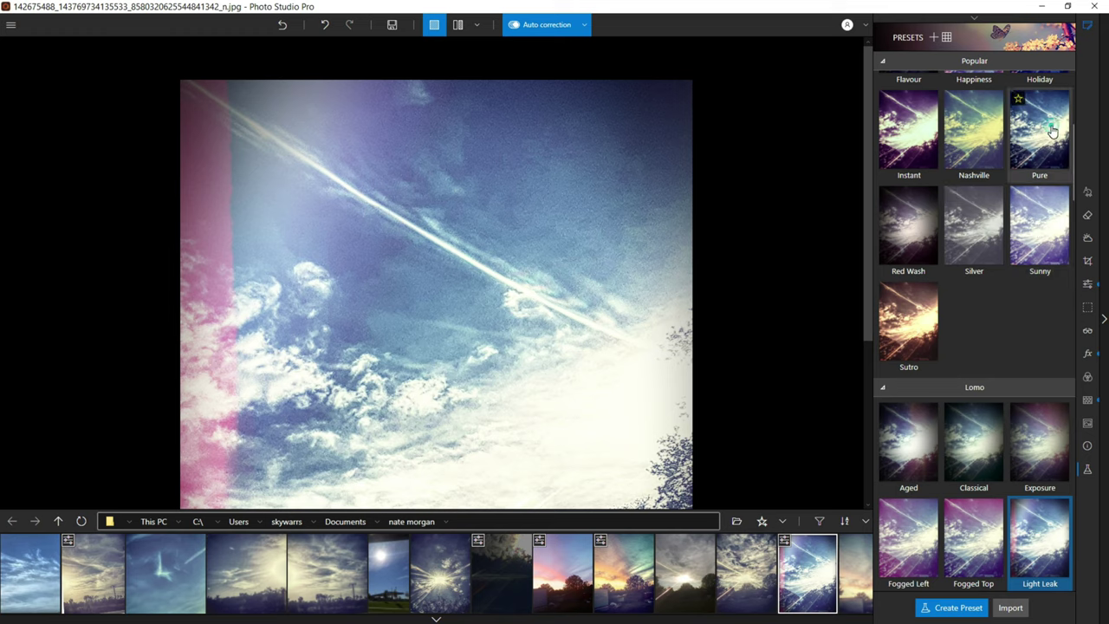
click(1056, 130)
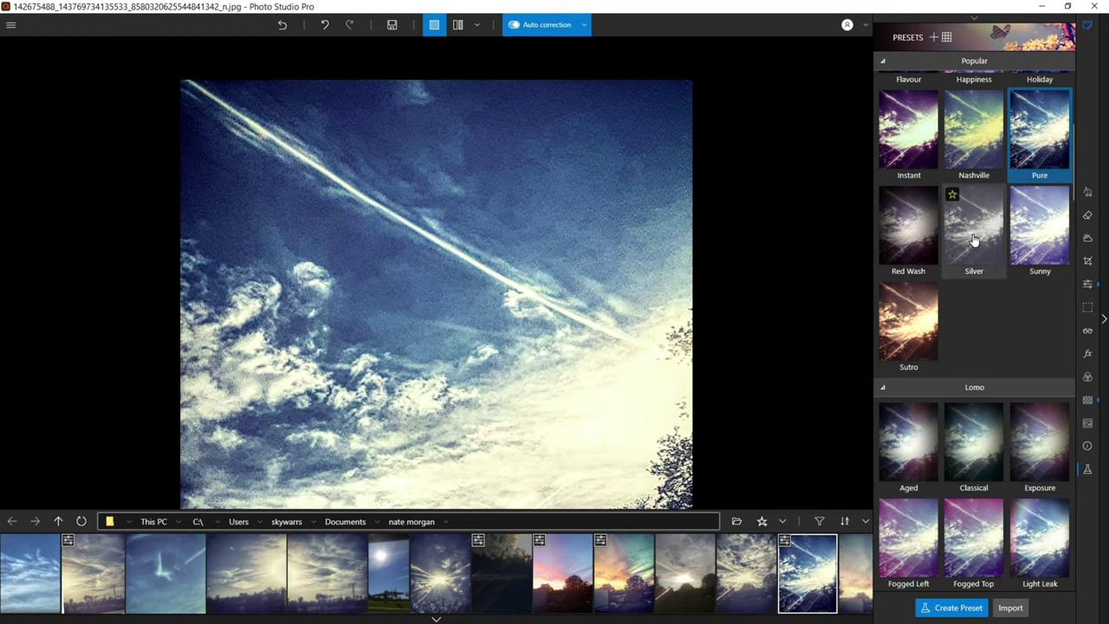
click(974, 240)
scroll(384, 422, up, 3)
scroll(613, 582, down, 3)
Step: Try the Pure preset on the following teal and orange sunset photo and replace it with Sutro
click(664, 572)
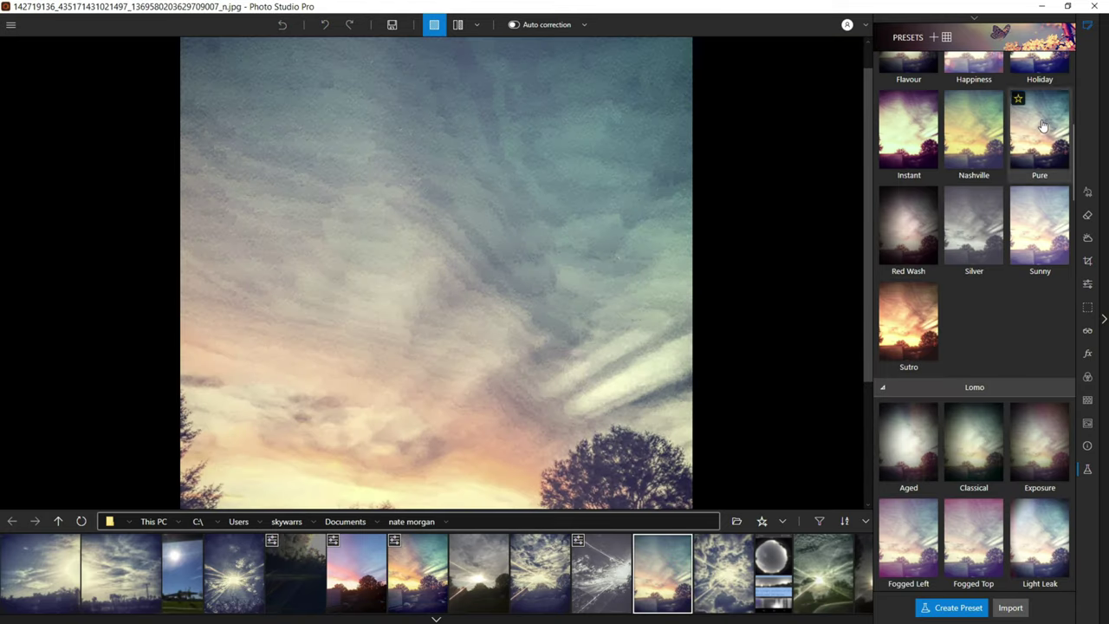
click(1045, 127)
click(904, 333)
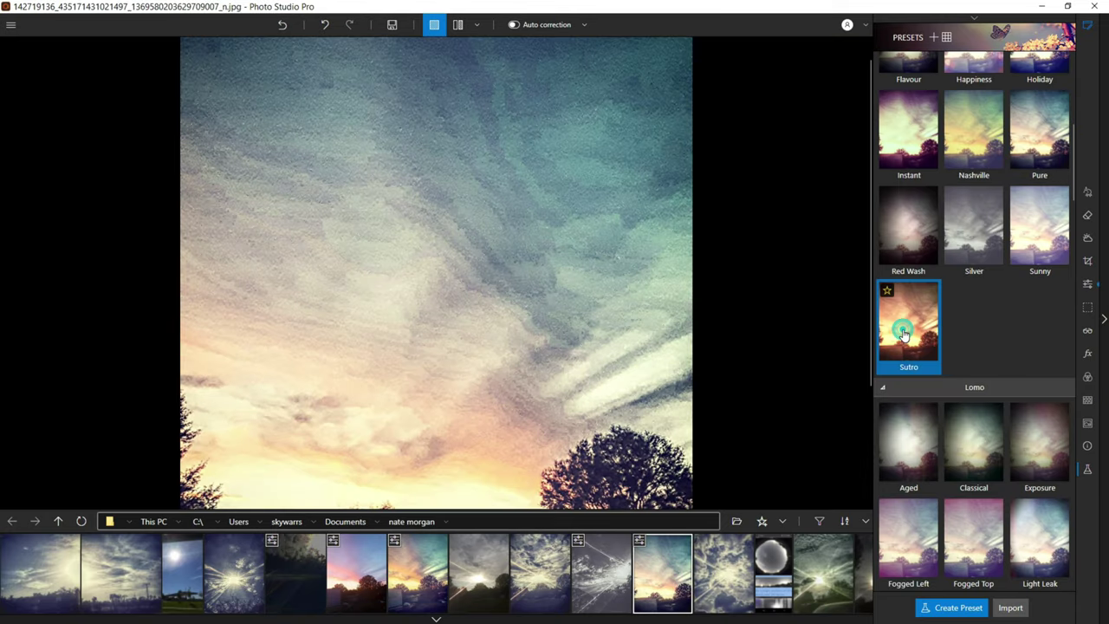
Step: Open the all-sky camera screenshot and examine its circular sky image and the horizon panorama below it
click(725, 569)
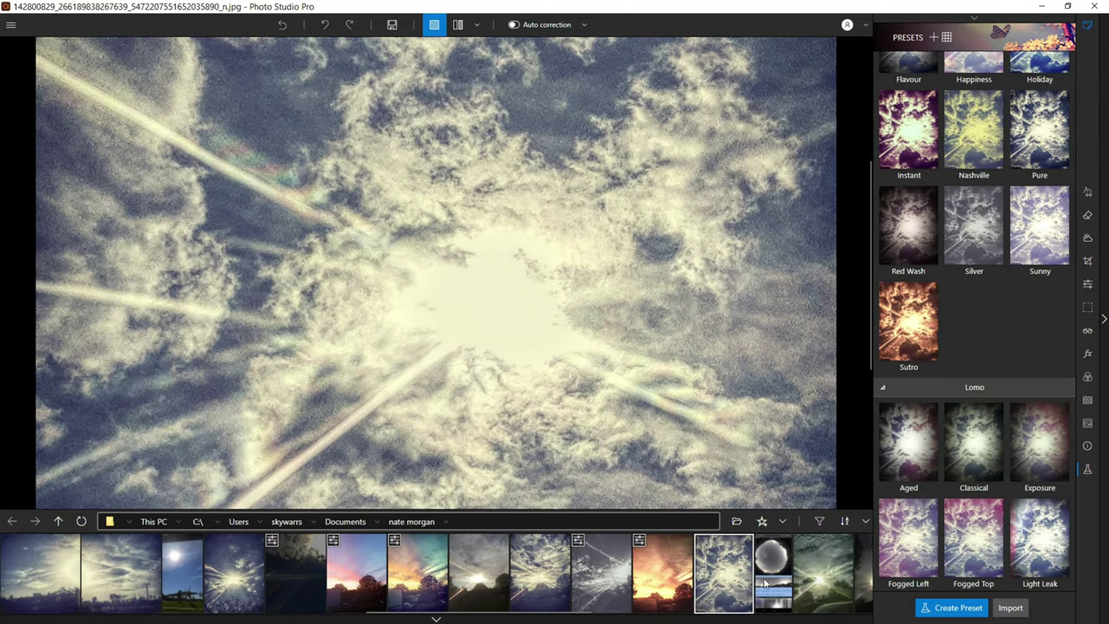
click(767, 581)
scroll(419, 440, up, 4)
scroll(423, 243, down, 2)
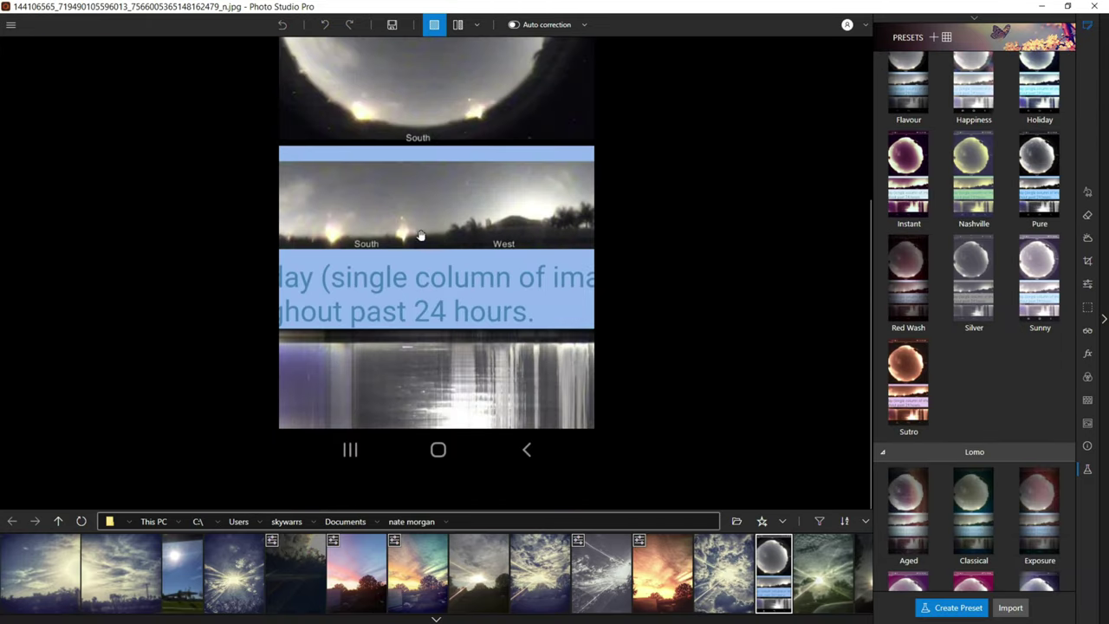
scroll(421, 236, up, 2)
scroll(411, 183, up, 5)
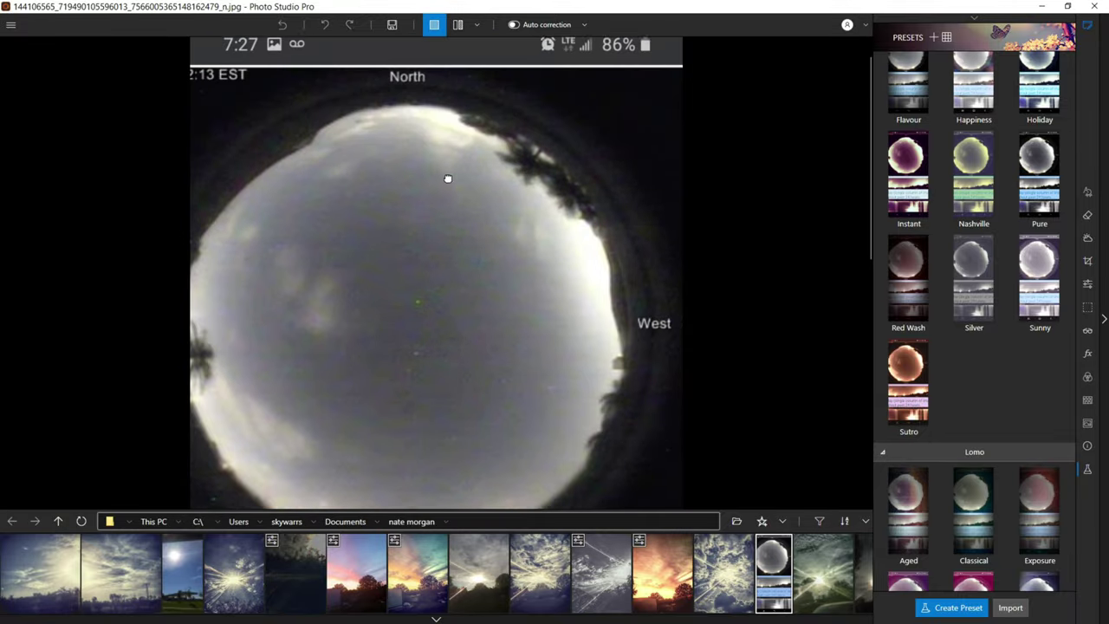
scroll(369, 228, down, 3)
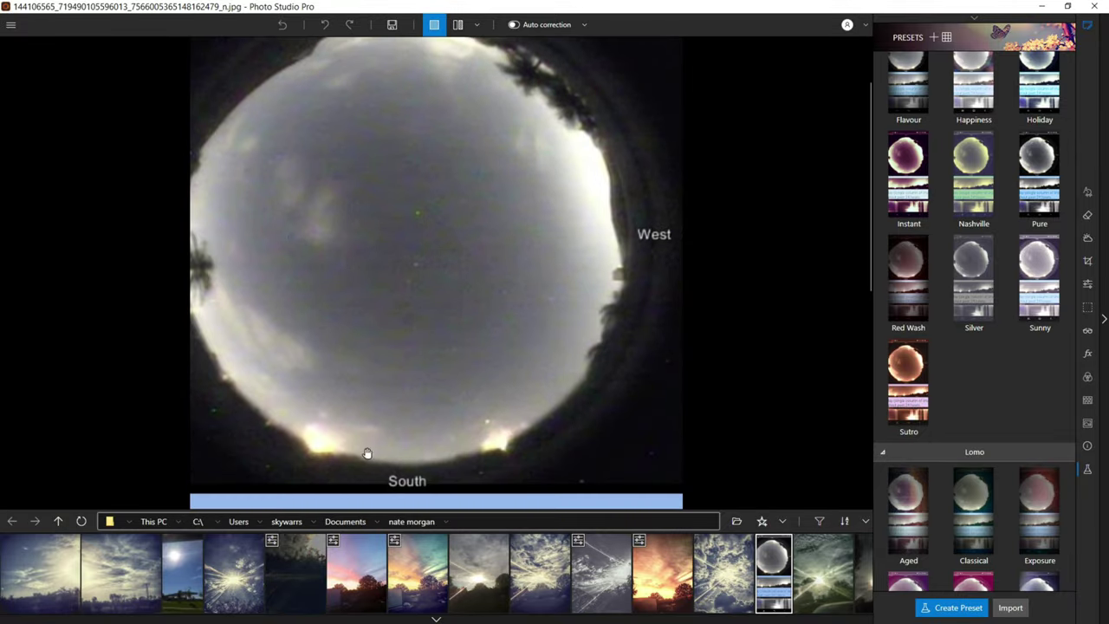
scroll(367, 453, down, 3)
Step: Examine the bright lights near the South label in the horizon panorama at high magnification
scroll(347, 346, up, 6)
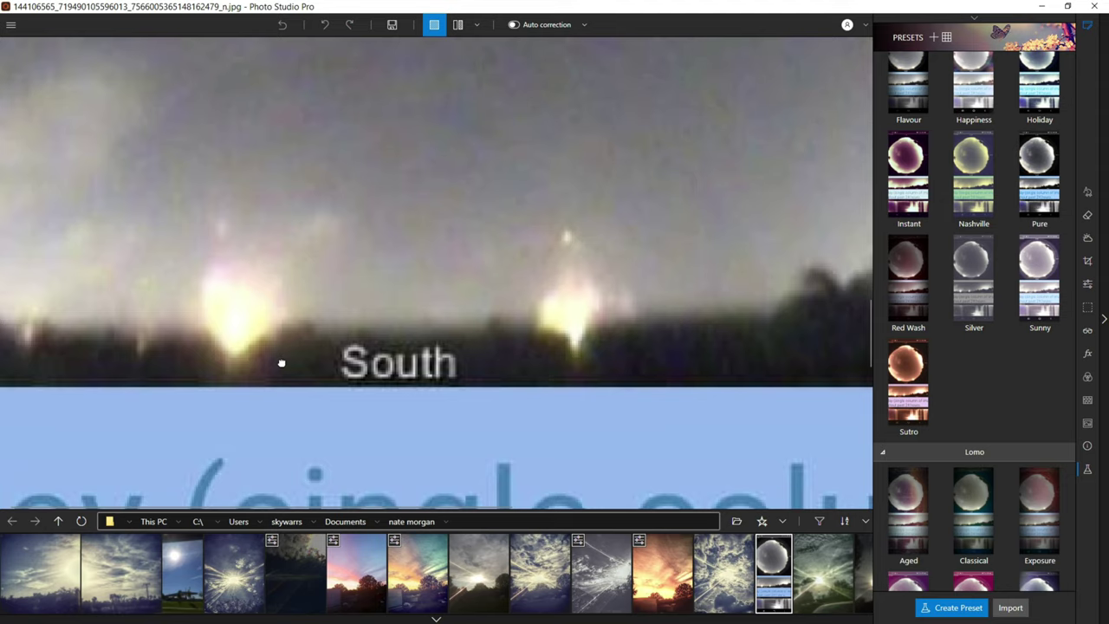
drag(281, 364, 2, 414)
drag(356, 394, 21, 396)
drag(209, 371, 634, 345)
drag(189, 356, 543, 351)
drag(747, 275, 281, 282)
scroll(282, 280, down, 1)
Step: Examine the streaked strip beneath the 24-hour caption and compare the lights in the panorama and the circular sky image
scroll(281, 281, down, 7)
scroll(413, 361, up, 3)
drag(357, 436, 369, 324)
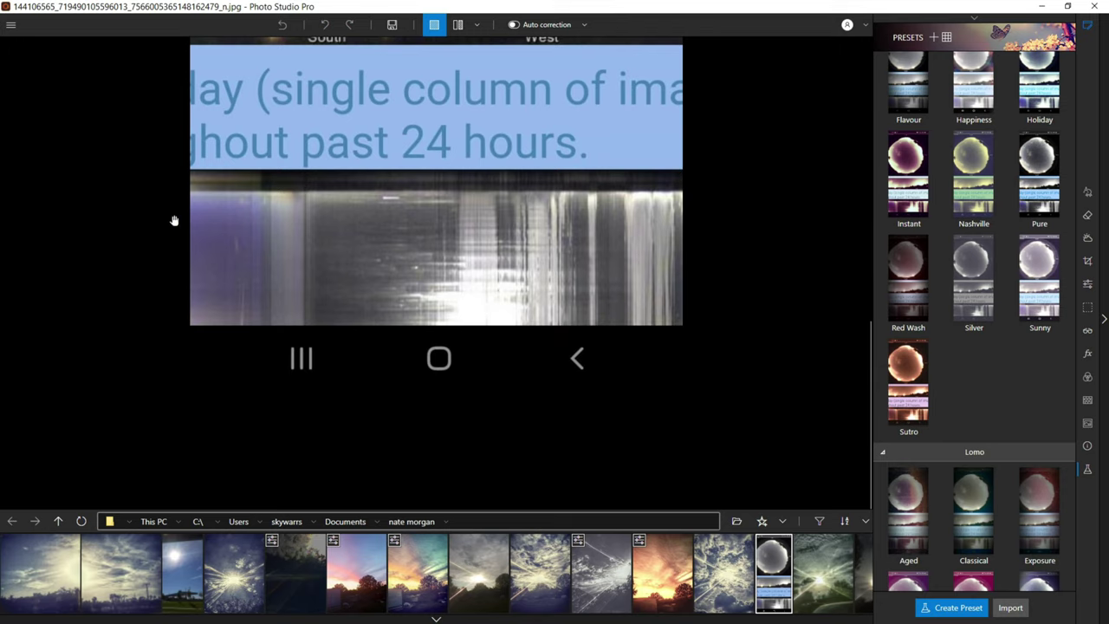
scroll(466, 145, up, 5)
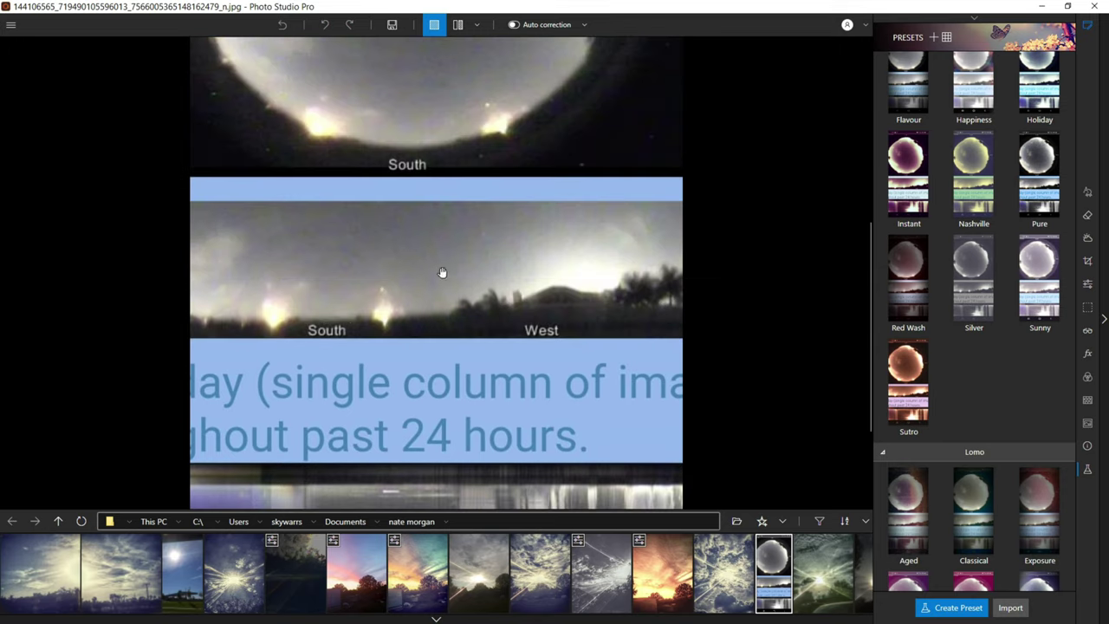
scroll(442, 272, up, 5)
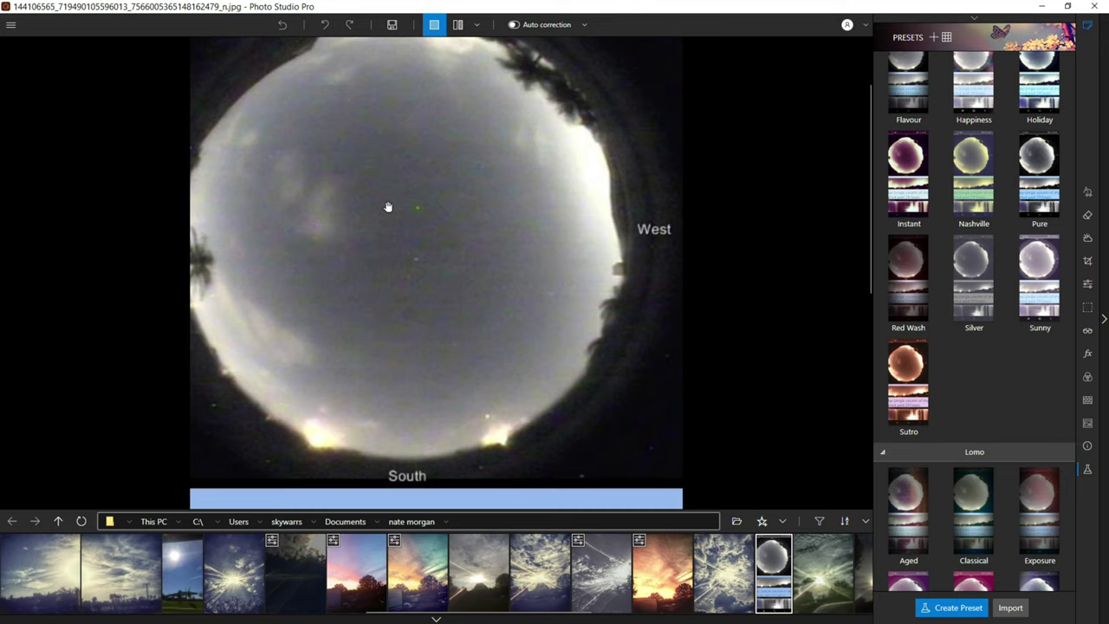
scroll(500, 153, up, 2)
scroll(501, 156, down, 2)
scroll(375, 332, down, 2)
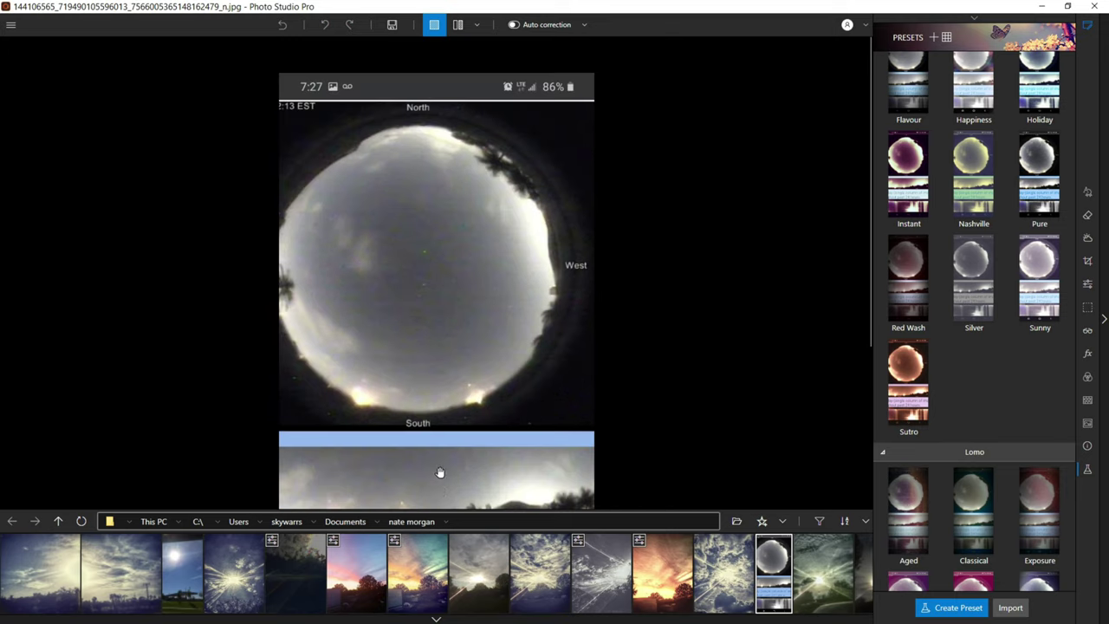
scroll(390, 441, up, 1)
scroll(395, 440, down, 1)
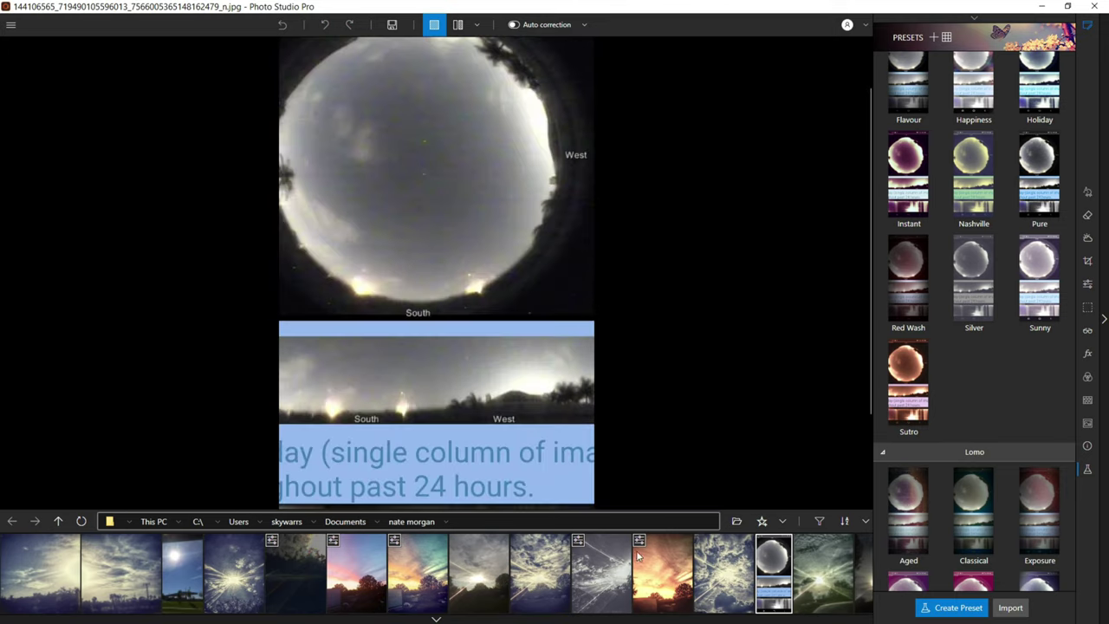
scroll(639, 563, down, 5)
Step: Apply 55 % noise reduction and 251 % sharpness to the photo of crossed sun rays above a tree and car roof
click(498, 583)
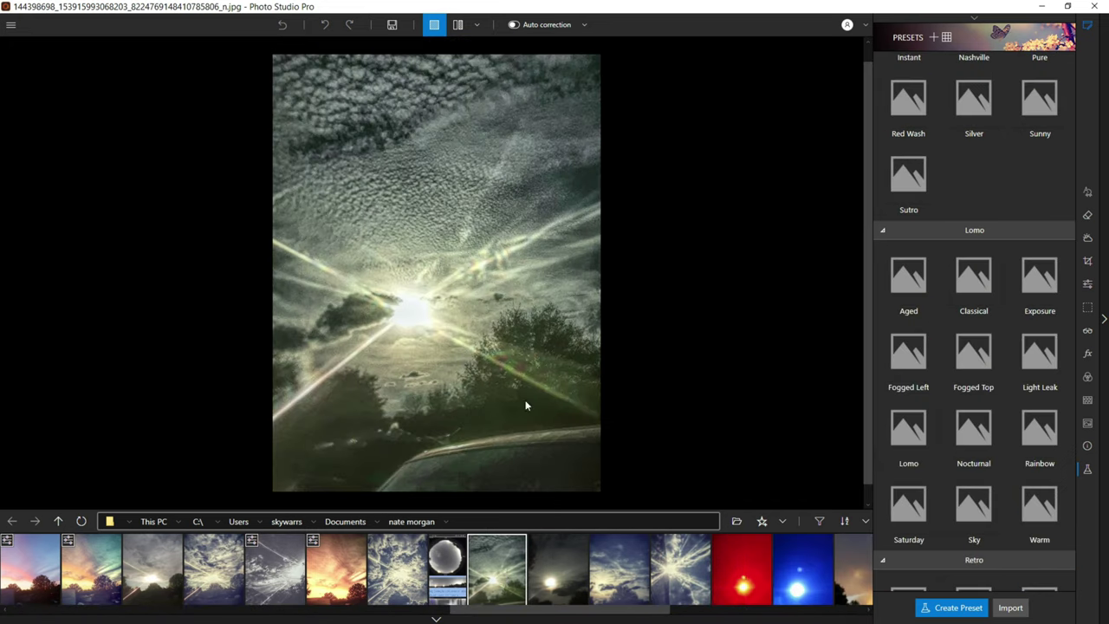
scroll(445, 404, up, 3)
drag(446, 405, 489, 589)
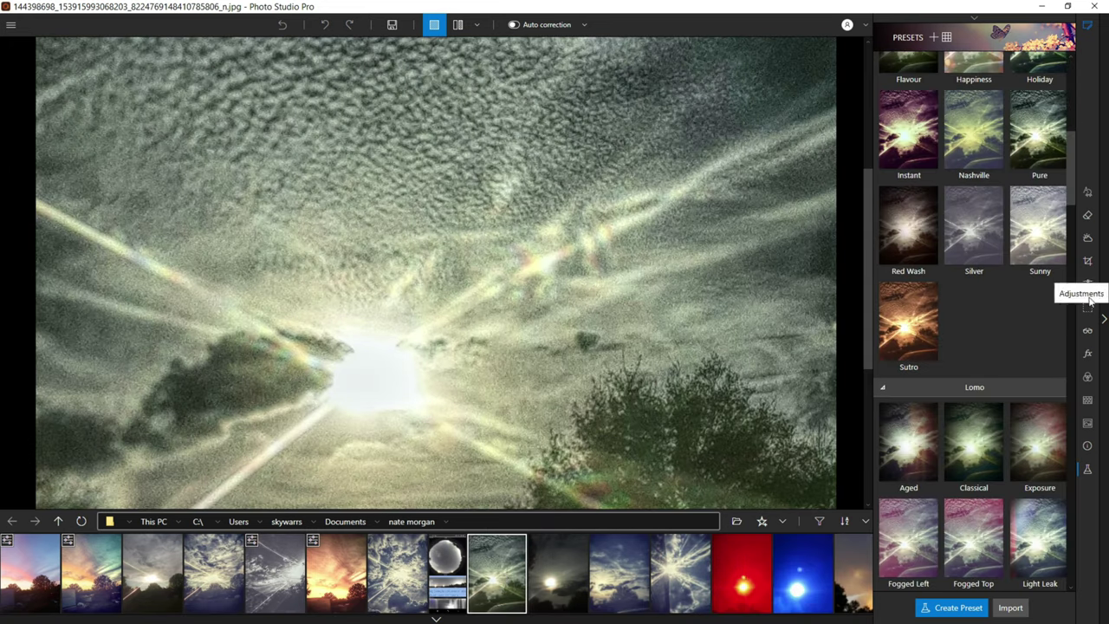
click(1088, 330)
click(945, 94)
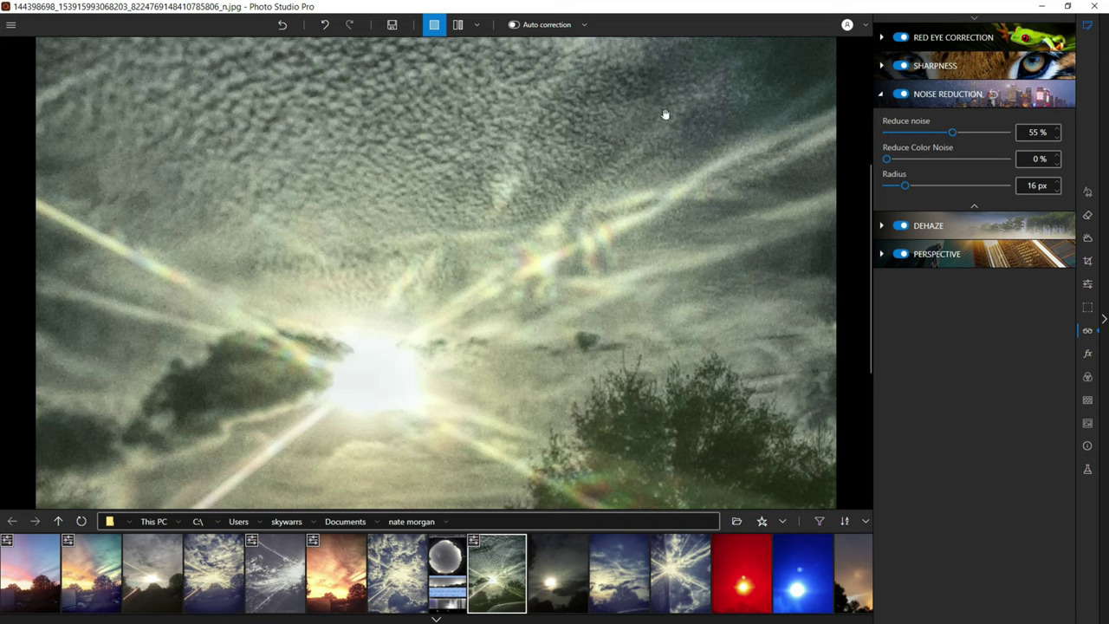
click(923, 66)
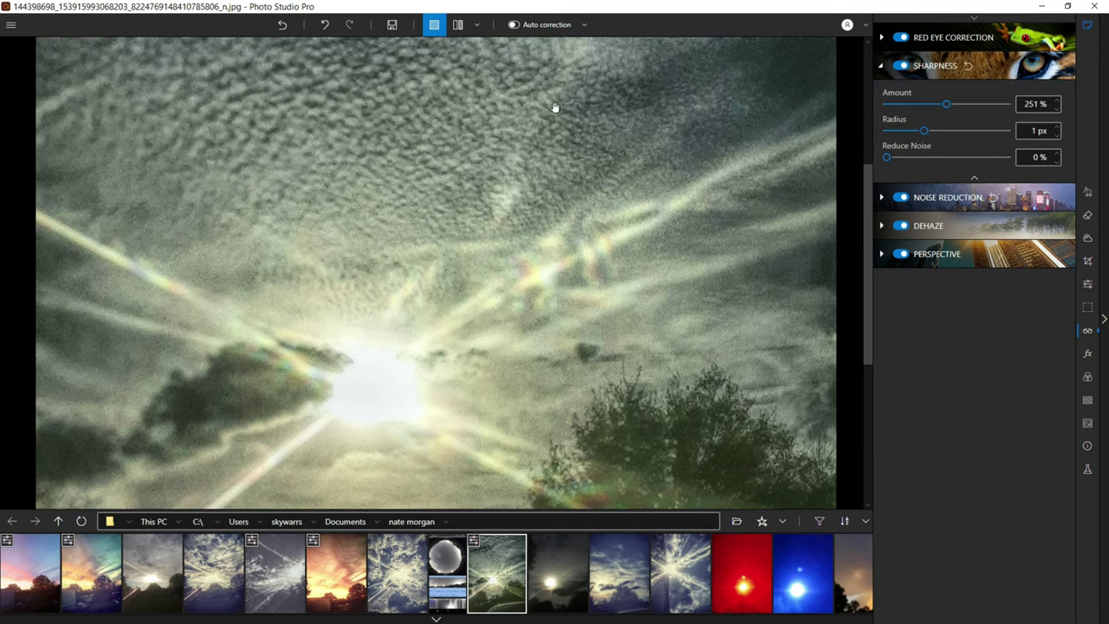
Step: Save the crossed sun-ray photo as a JPEG in New folder and undo its last adjustment
scroll(681, 216, down, 2)
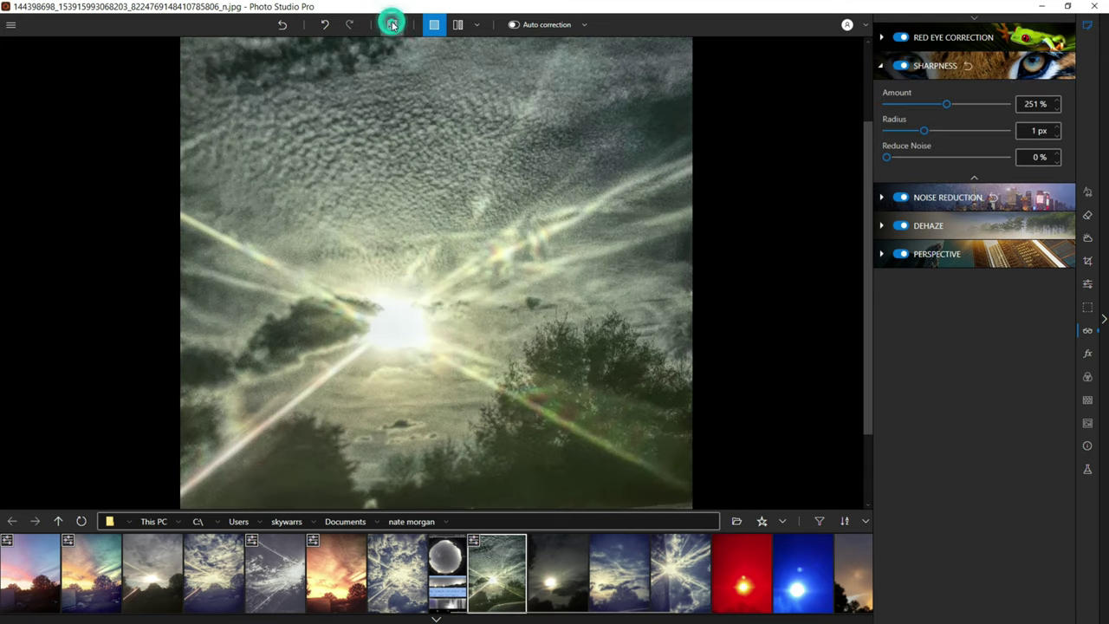
click(391, 24)
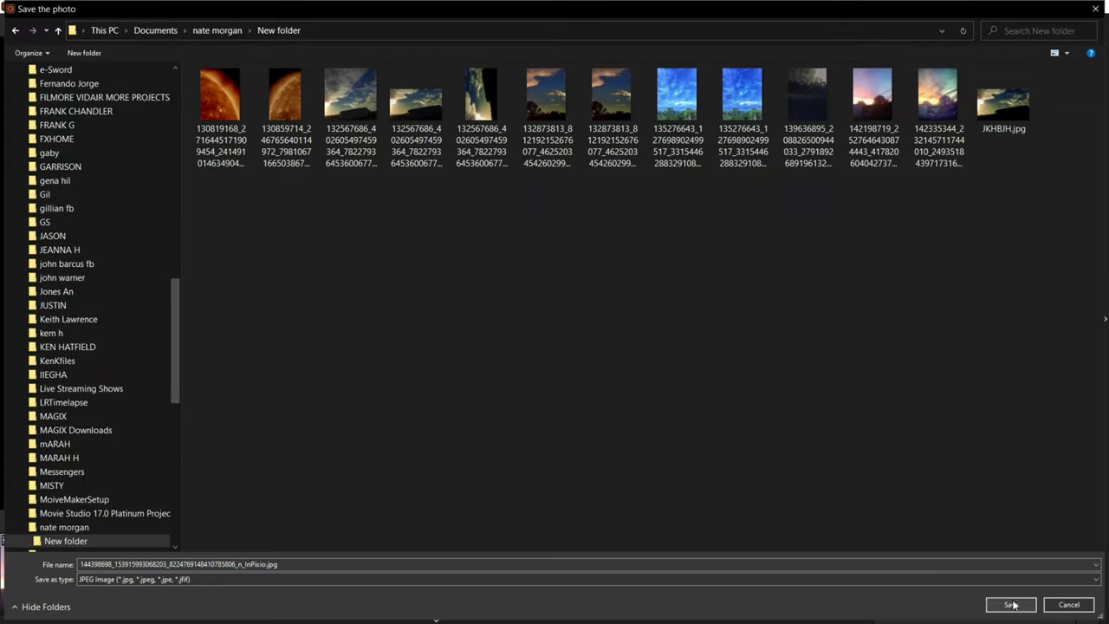
click(1008, 604)
click(564, 498)
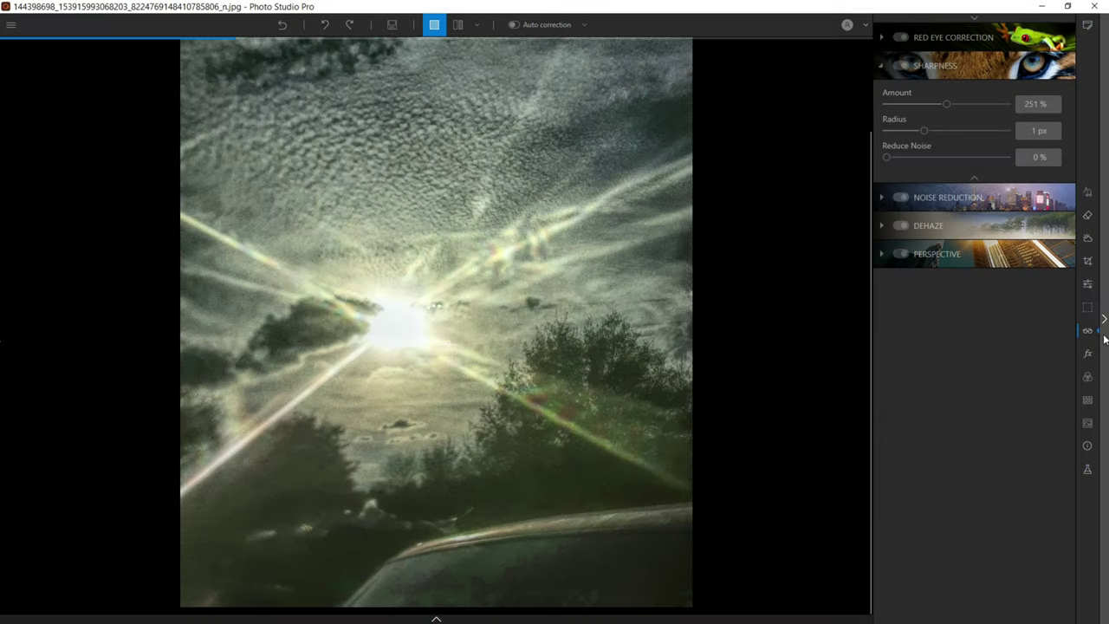
click(1104, 319)
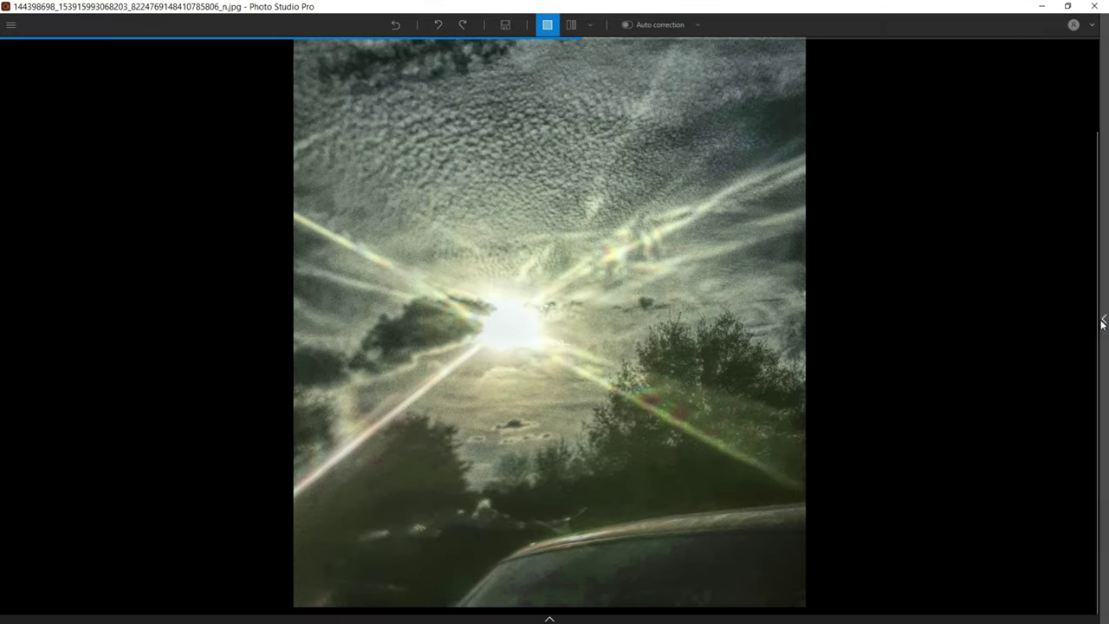
click(439, 25)
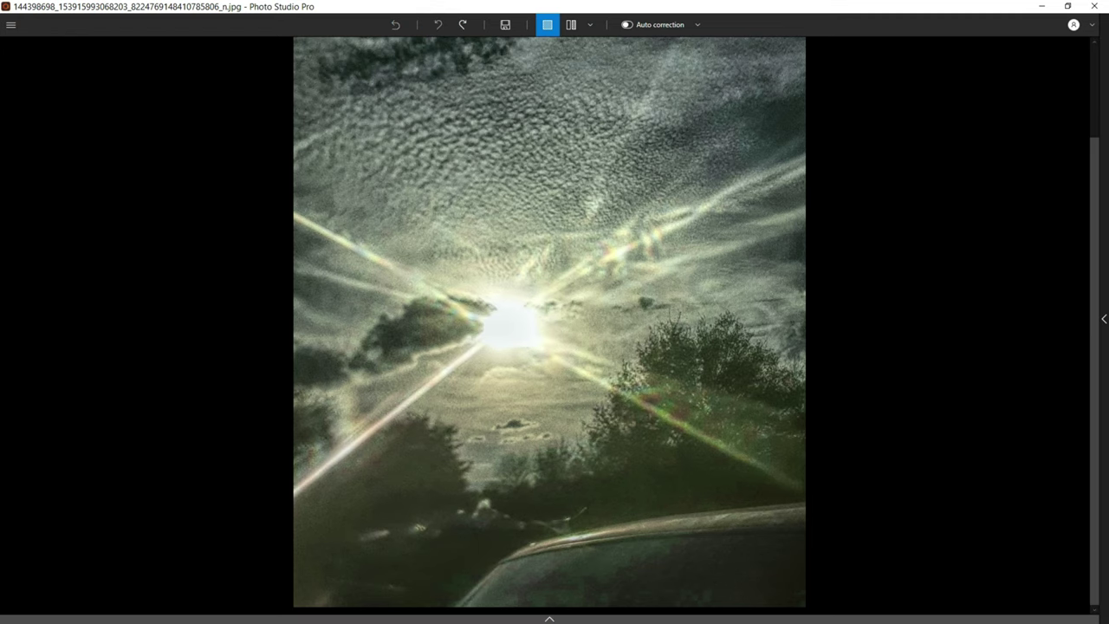
Step: Open the dark photo of the sun above a black cloud and apply 19 % noise reduction and 5 % dehaze
click(549, 619)
click(558, 572)
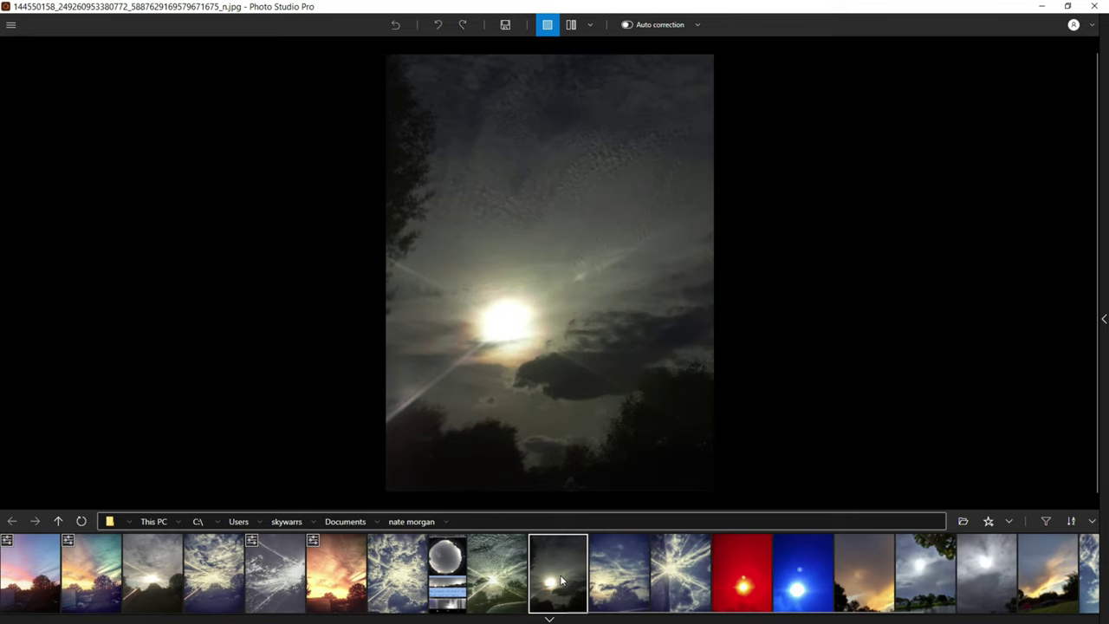
scroll(435, 386, up, 3)
drag(517, 342, 542, 473)
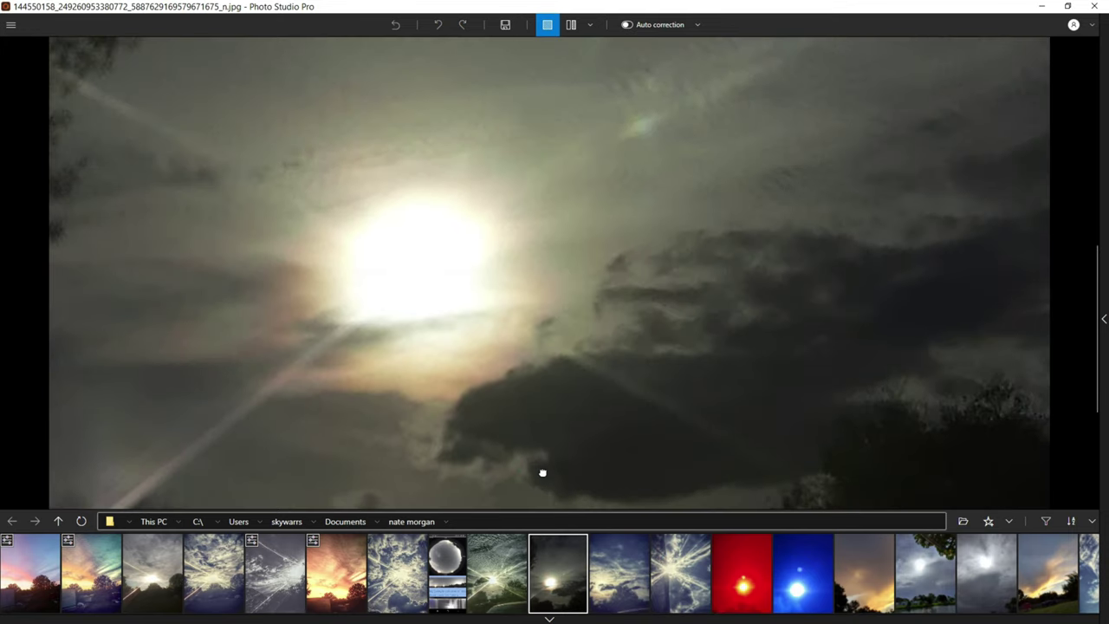
click(1104, 320)
click(938, 201)
drag(887, 131, 909, 131)
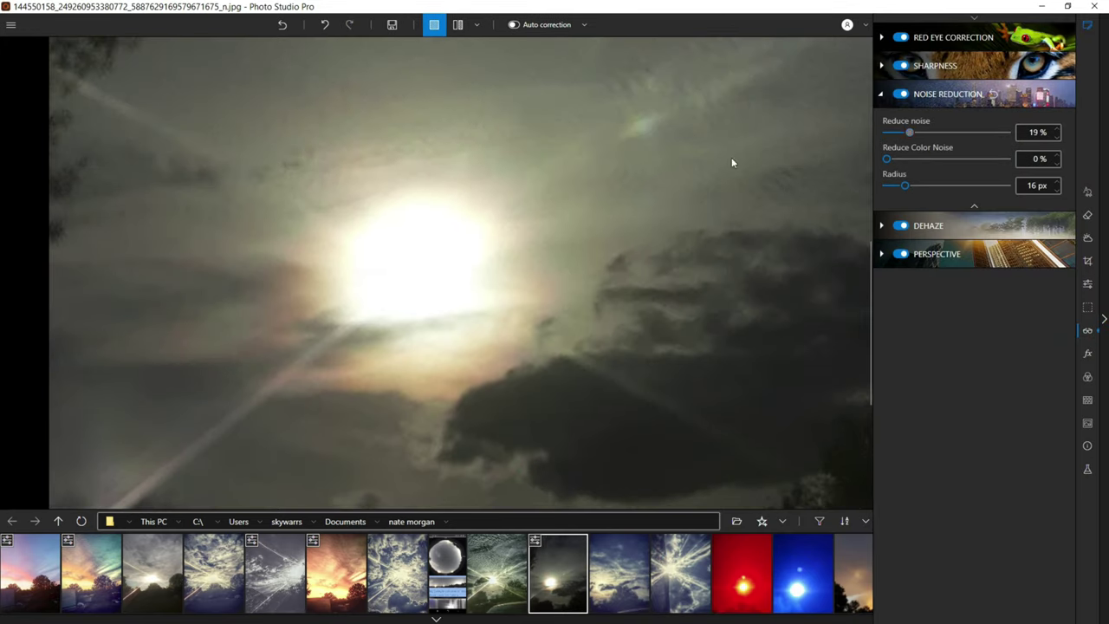
scroll(529, 234, down, 2)
click(938, 227)
mouse_move(946, 164)
mouse_down()
mouse_move(978, 166)
mouse_move(950, 163)
mouse_up()
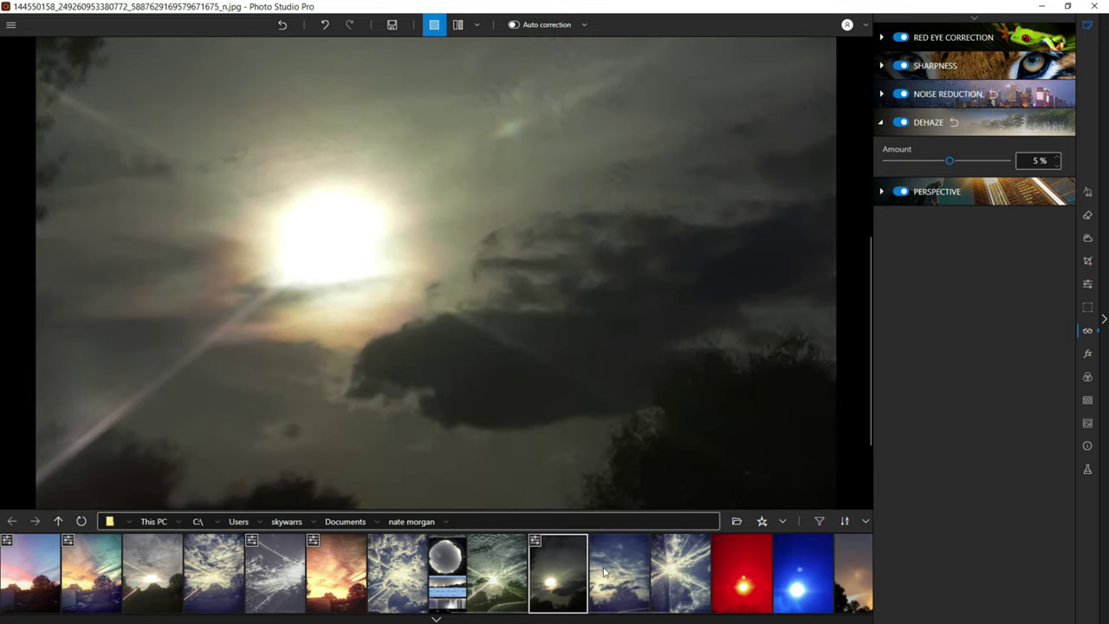
Step: Open the photo of rippled cloud bands above a tree and set its Whites to -73 %
click(619, 579)
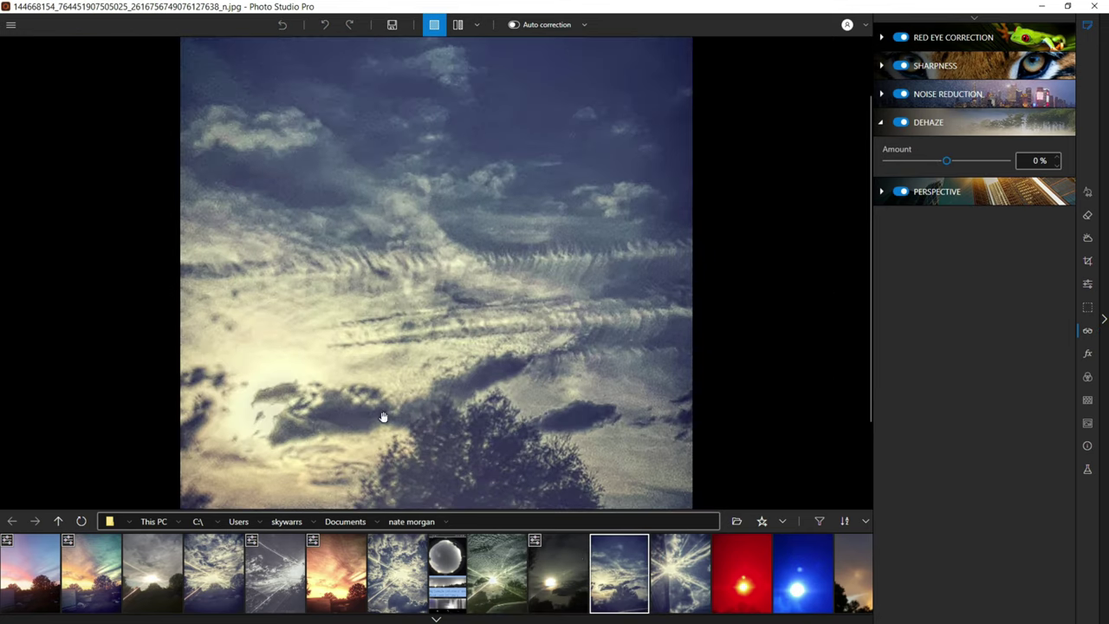
click(1088, 283)
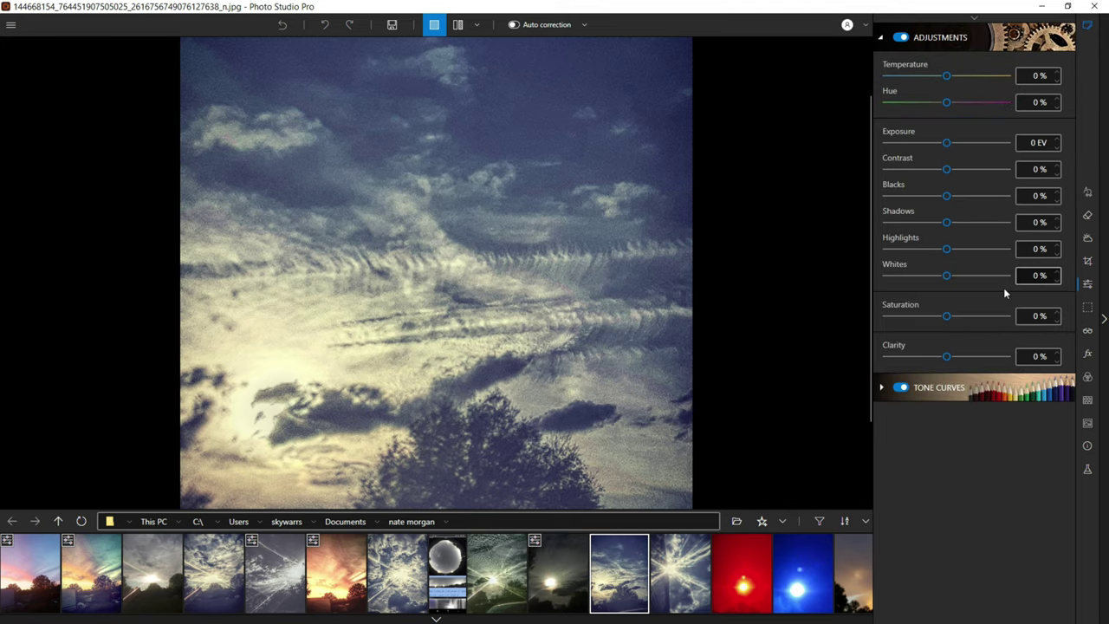
drag(904, 276, 903, 276)
Step: Examine the rippled cloud bands and the bright area around the sun at several magnifications
scroll(651, 335, up, 3)
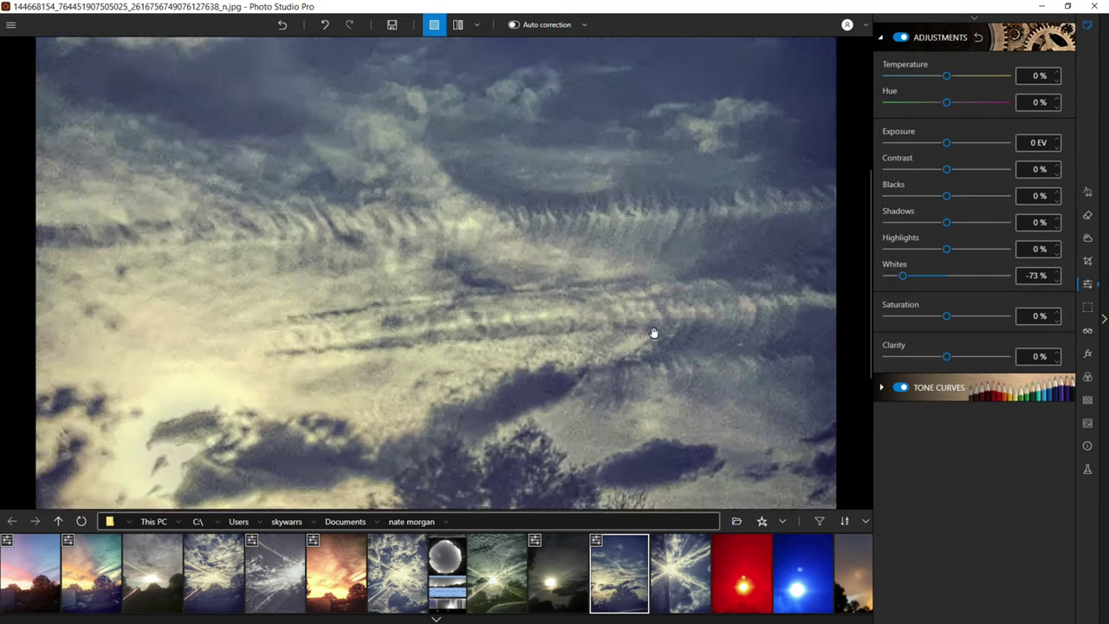
scroll(758, 359, down, 1)
mouse_move(650, 414)
mouse_down()
mouse_move(646, 387)
mouse_move(689, 375)
mouse_move(672, 411)
mouse_up()
scroll(265, 318, down, 2)
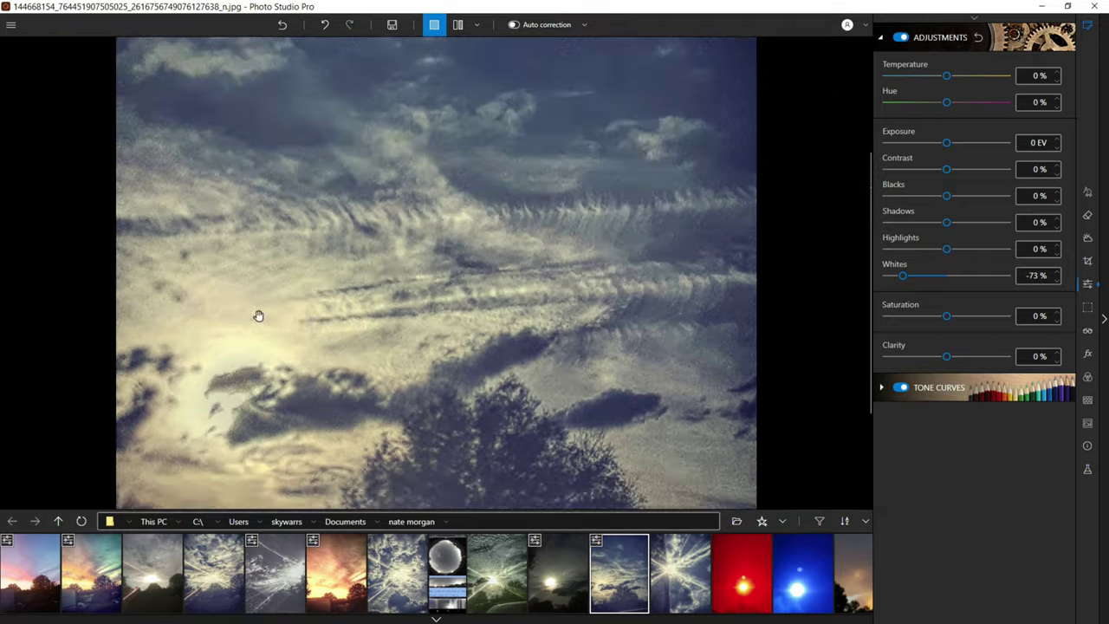
scroll(324, 319, up, 4)
scroll(564, 324, down, 4)
drag(604, 359, 601, 309)
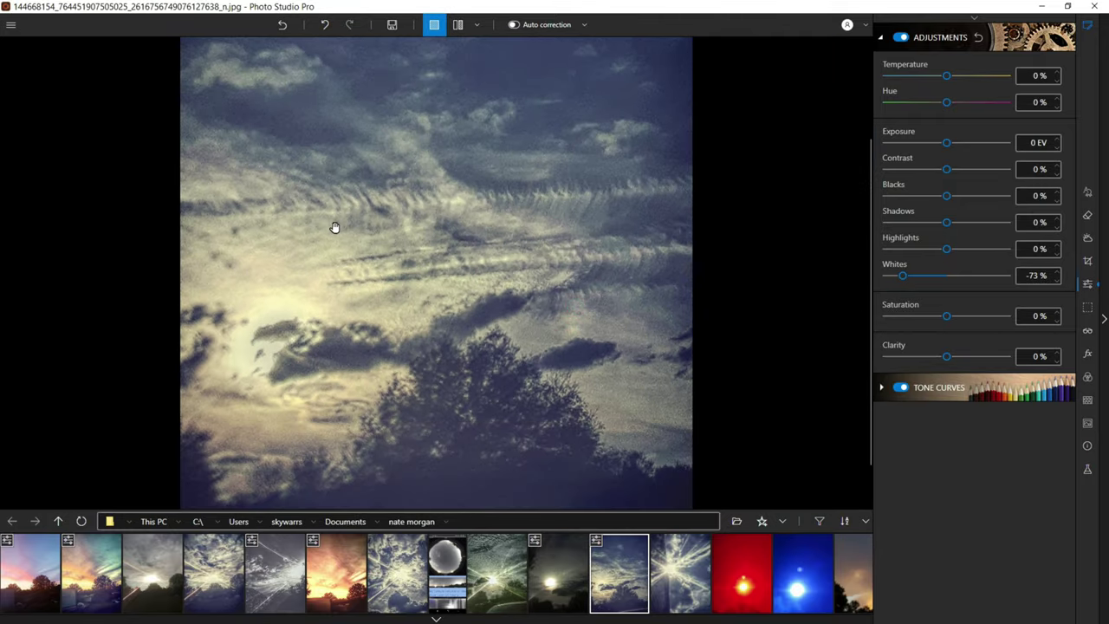
scroll(337, 228, up, 2)
scroll(338, 225, down, 1)
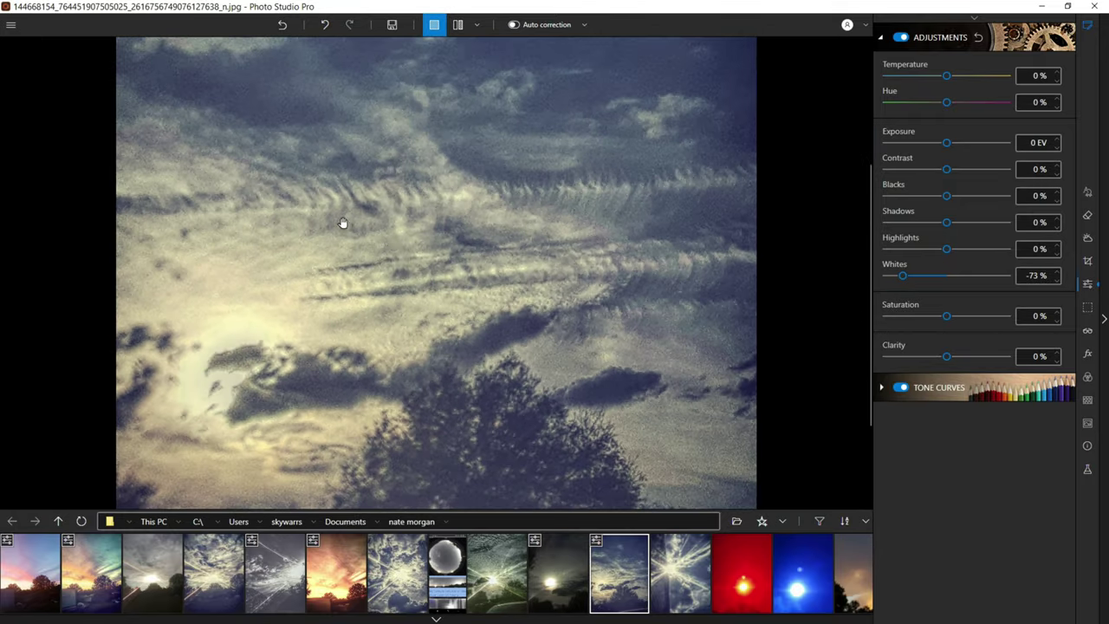
scroll(445, 265, up, 1)
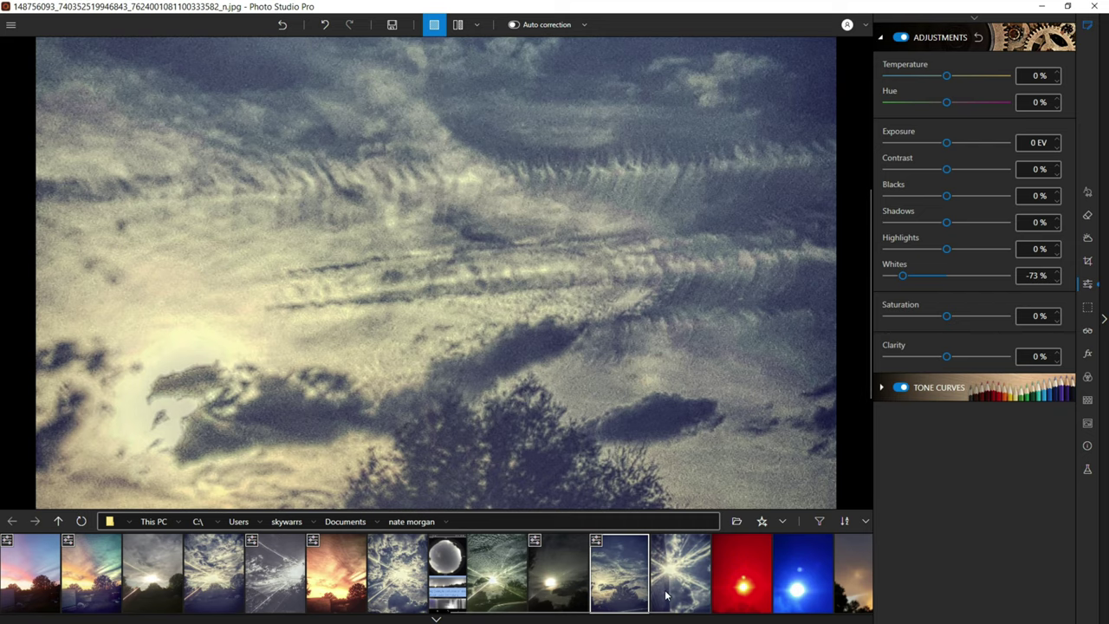
Step: Open the blue photo of sun rays radiating through clouds and examine the sun and its rays up close
click(668, 591)
scroll(474, 252, up, 3)
drag(500, 249, 513, 173)
scroll(509, 367, up, 1)
scroll(509, 360, up, 3)
drag(506, 286, 598, 270)
scroll(582, 264, down, 4)
drag(433, 320, 379, 255)
scroll(443, 408, up, 1)
drag(443, 409, 443, 302)
scroll(443, 302, down, 3)
Step: Open the red sun photo and the blue sun photo and examine the small light above each sun
click(739, 582)
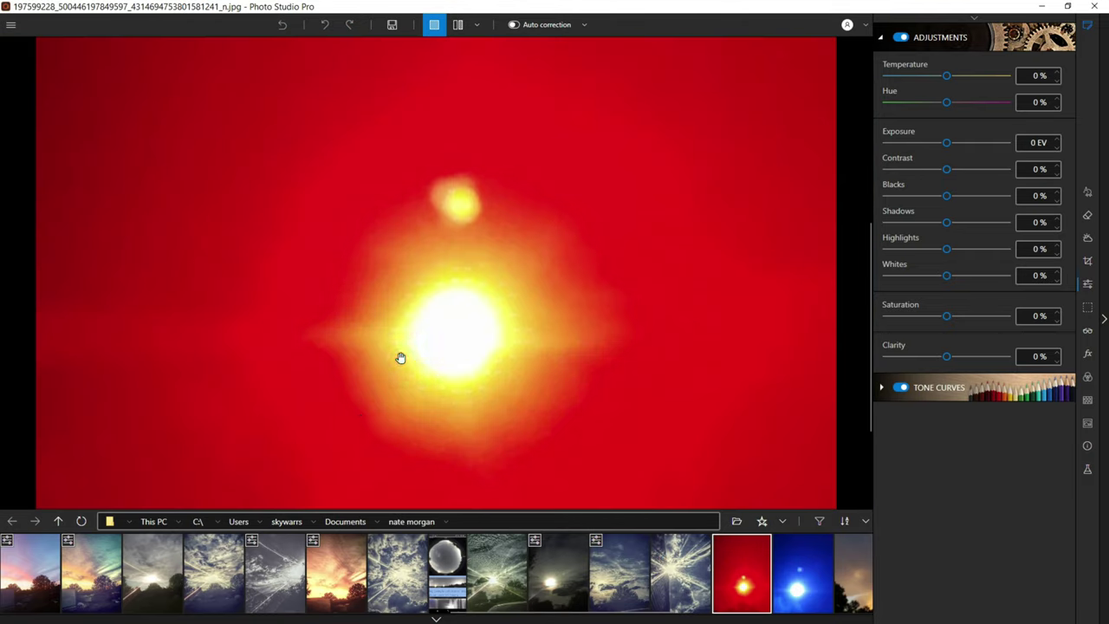
click(795, 579)
click(416, 334)
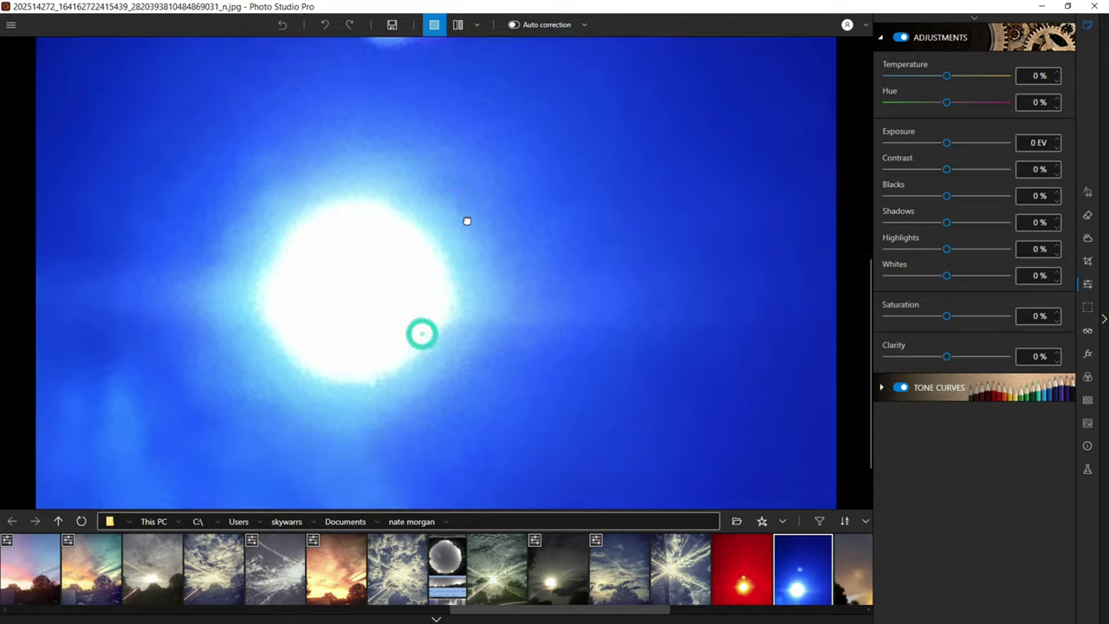
Step: Apply 205 % sharpness to the blue sun photo and increase its dehaze amount
click(1088, 330)
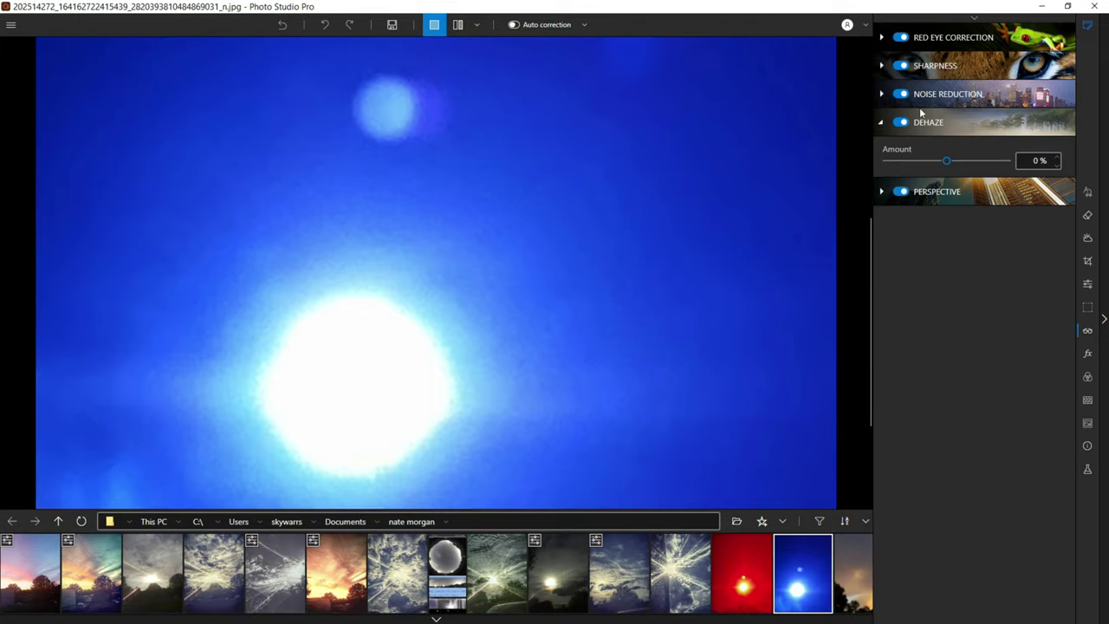
click(881, 66)
drag(889, 104, 934, 103)
click(476, 260)
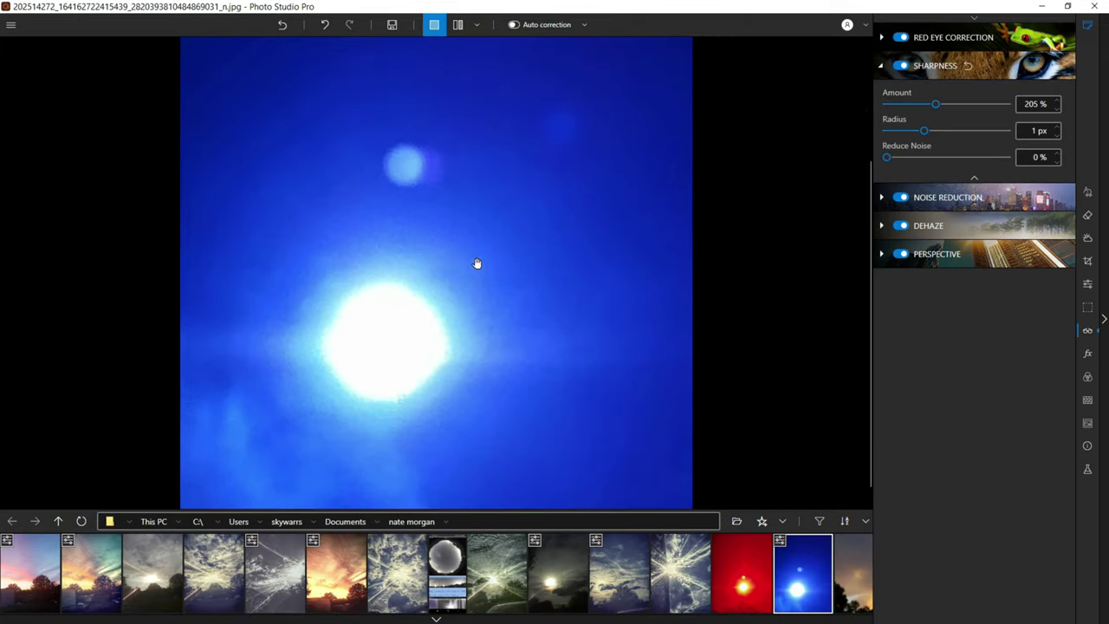
click(932, 225)
drag(954, 164, 975, 161)
click(477, 304)
Step: View the orange sunset photo, and apply 41 % dehaze to the photo of the sun beneath overhanging leaves
click(853, 572)
scroll(616, 576, down, 5)
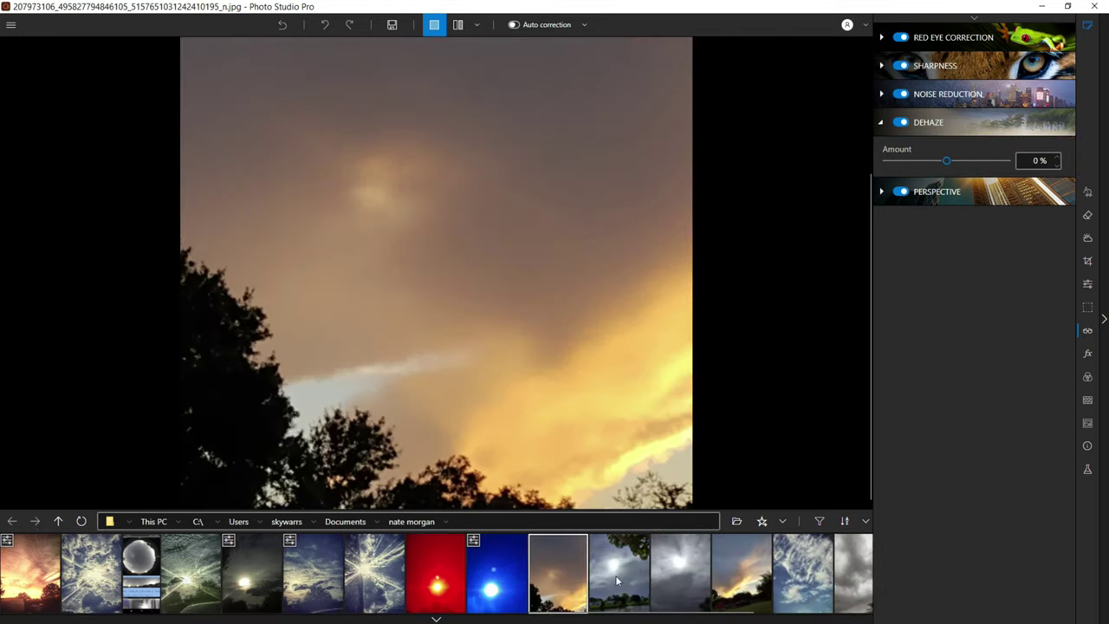
click(615, 576)
click(478, 359)
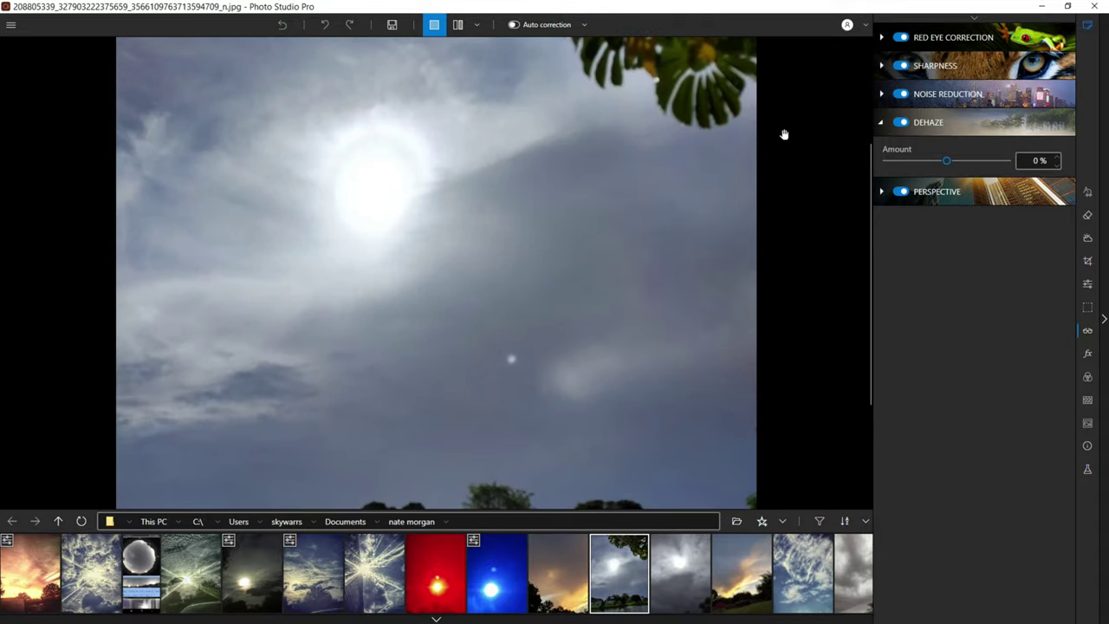
drag(946, 162, 973, 161)
click(572, 361)
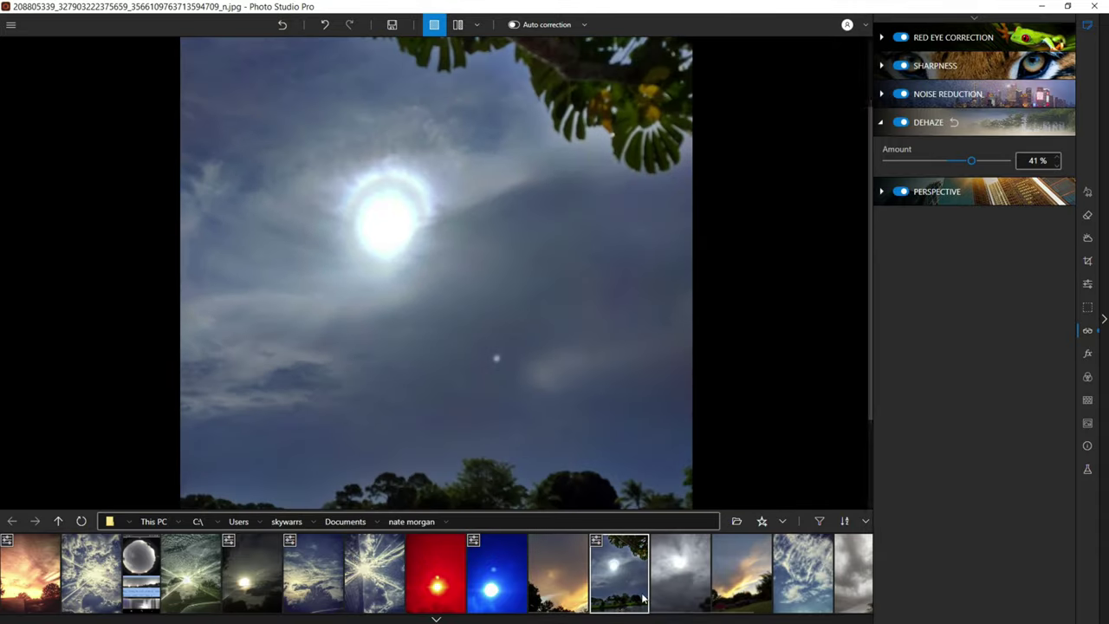
Step: Open the photo of the sun behind grey clouds and display the available presets for it
scroll(643, 598, down, 3)
scroll(431, 307, up, 2)
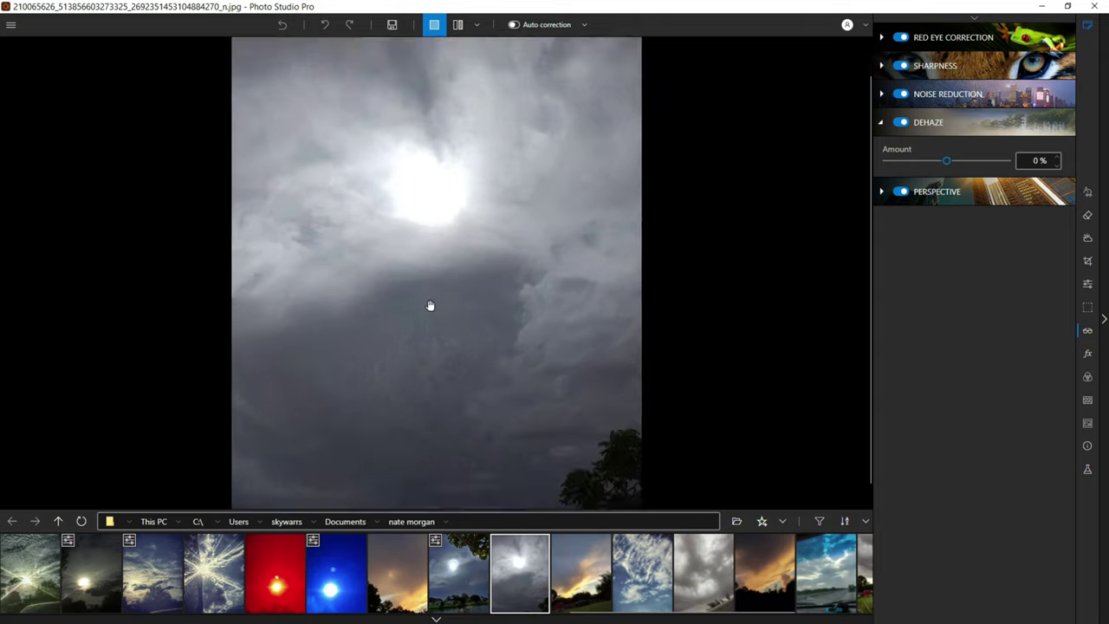
click(1087, 470)
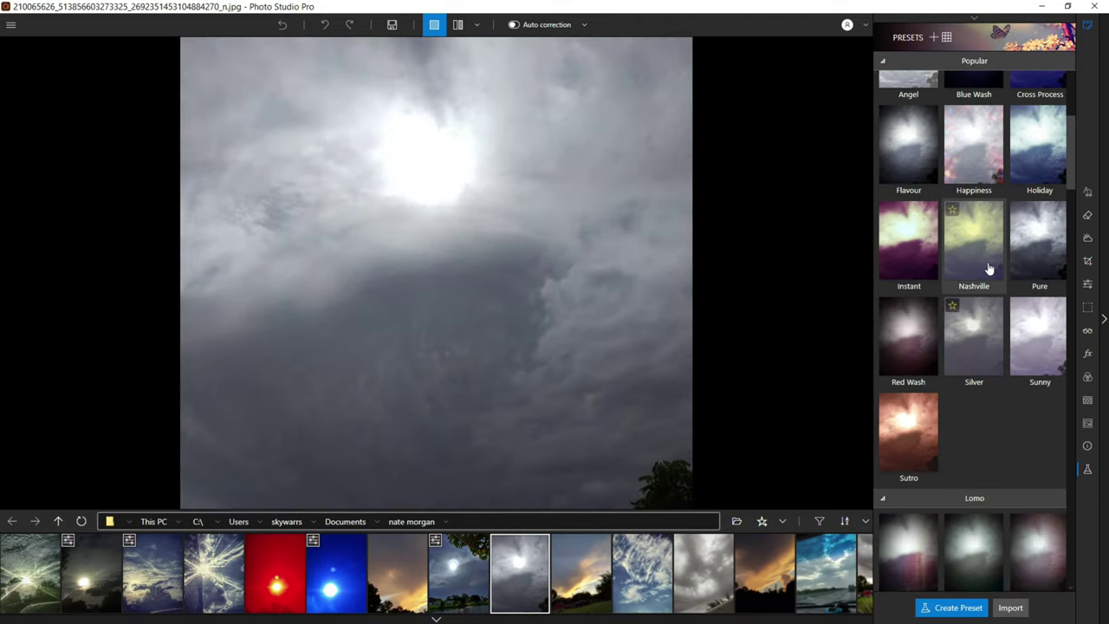
Step: Try the Luminous, Accentuate and Crumpled presets on the grey cloud photo, undoing each one
click(979, 228)
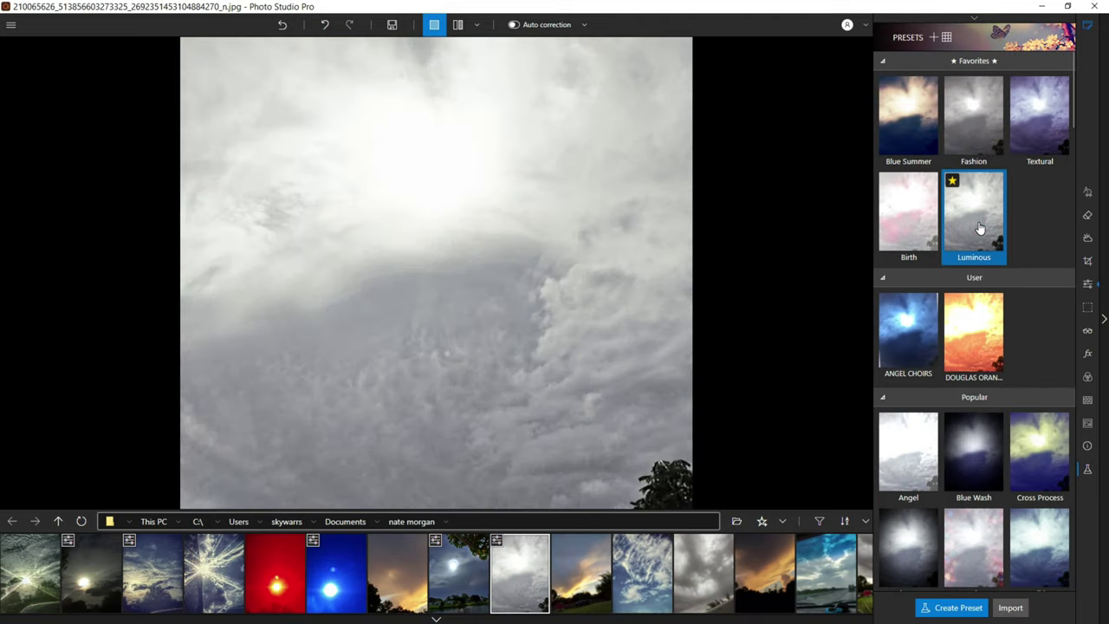
click(330, 26)
scroll(947, 318, down, 6)
scroll(948, 325, down, 10)
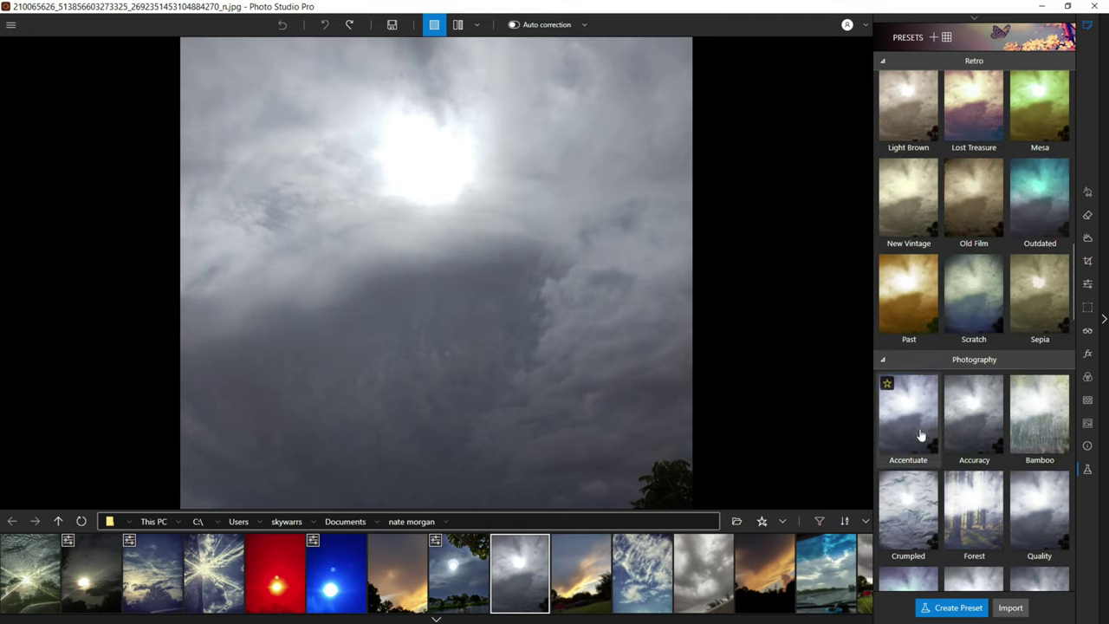
click(922, 435)
click(322, 26)
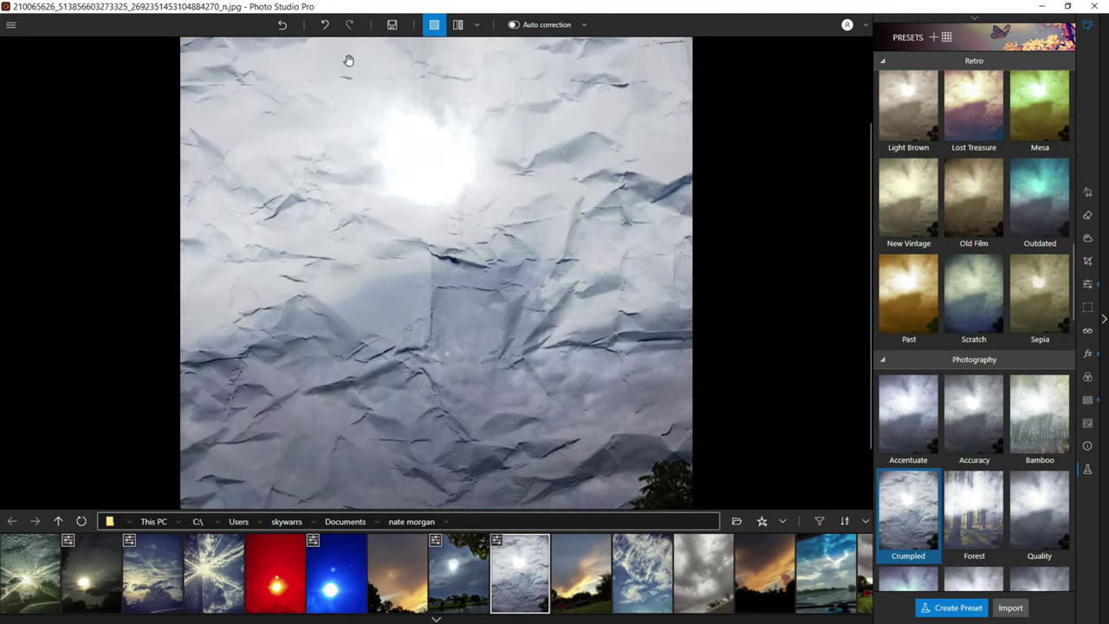
key(ctrl+z)
scroll(953, 220, down, 3)
click(920, 357)
key(ctrl+z)
Step: Apply the Lagoon Bath preset to the grey cloud photo and inspect the sun and clouds up close
scroll(948, 425, down, 5)
scroll(950, 424, down, 8)
scroll(953, 485, down, 3)
click(908, 424)
scroll(472, 321, up, 2)
drag(483, 400, 483, 320)
drag(493, 150, 510, 250)
Step: Open the sunset photo with the trailer on the lawn and apply the Peaky preset
click(577, 596)
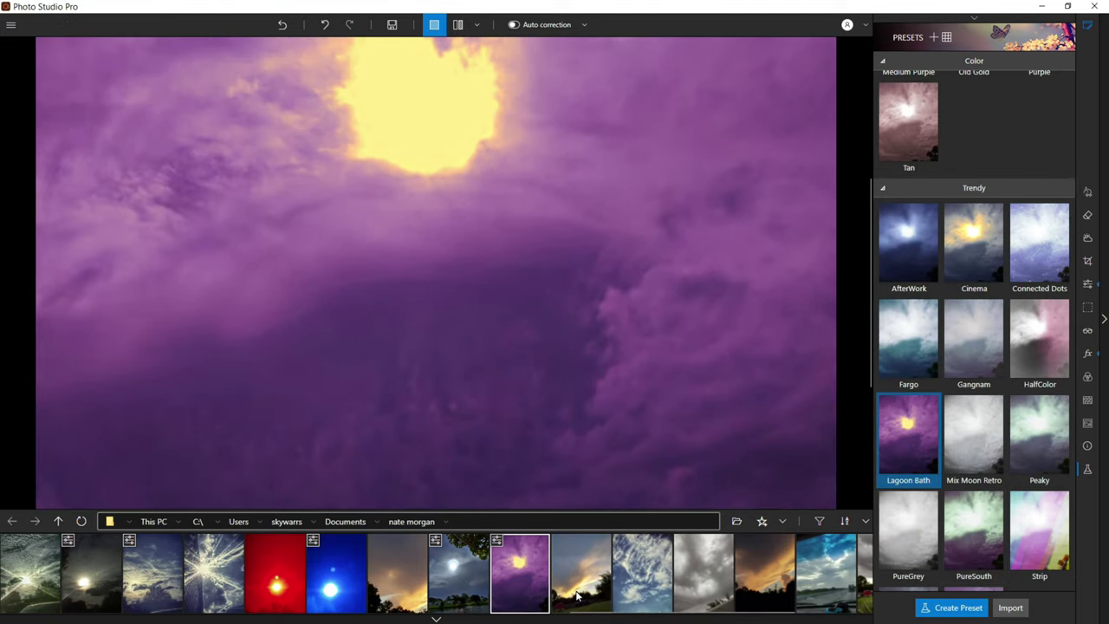
click(580, 574)
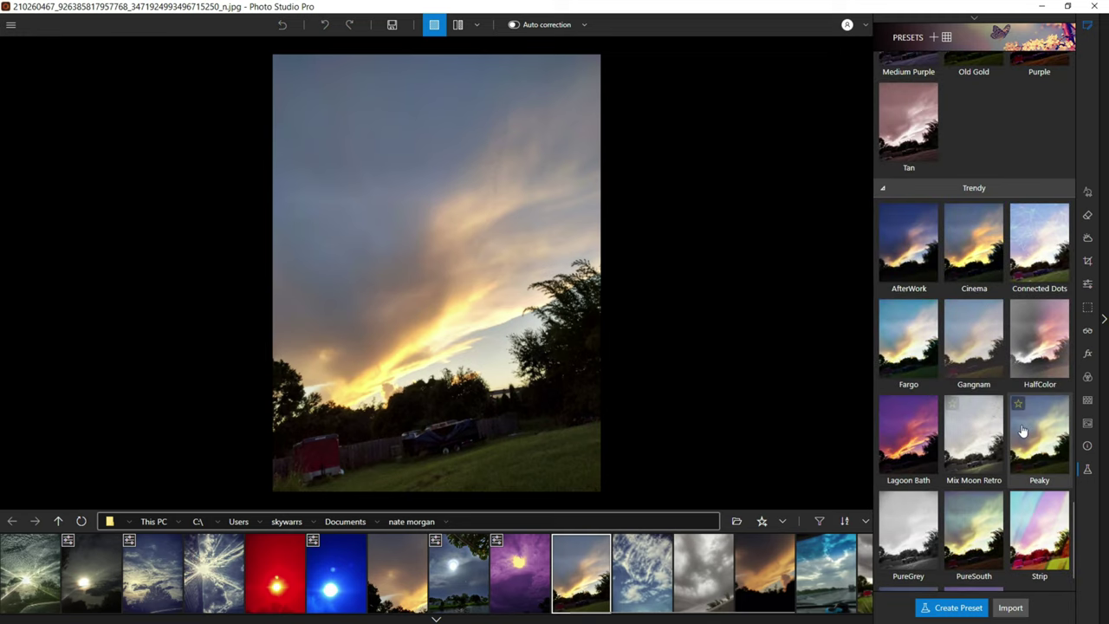
click(1033, 436)
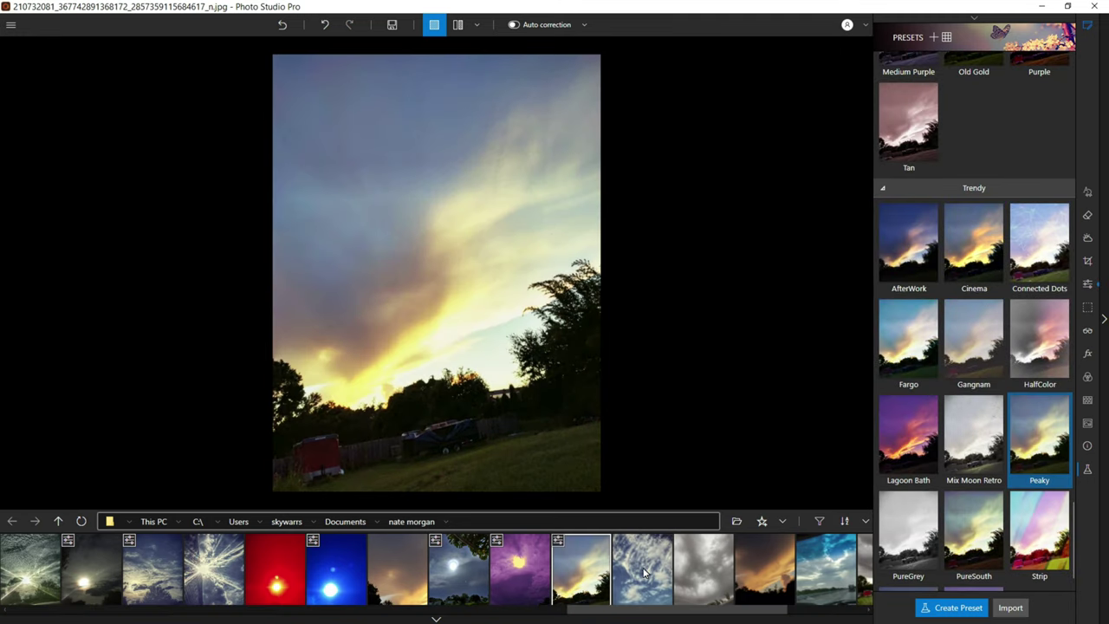
Step: Open the photo of mottled white clouds in a blue sky, try the Nature preset, and apply Landscape Sun instead
click(644, 572)
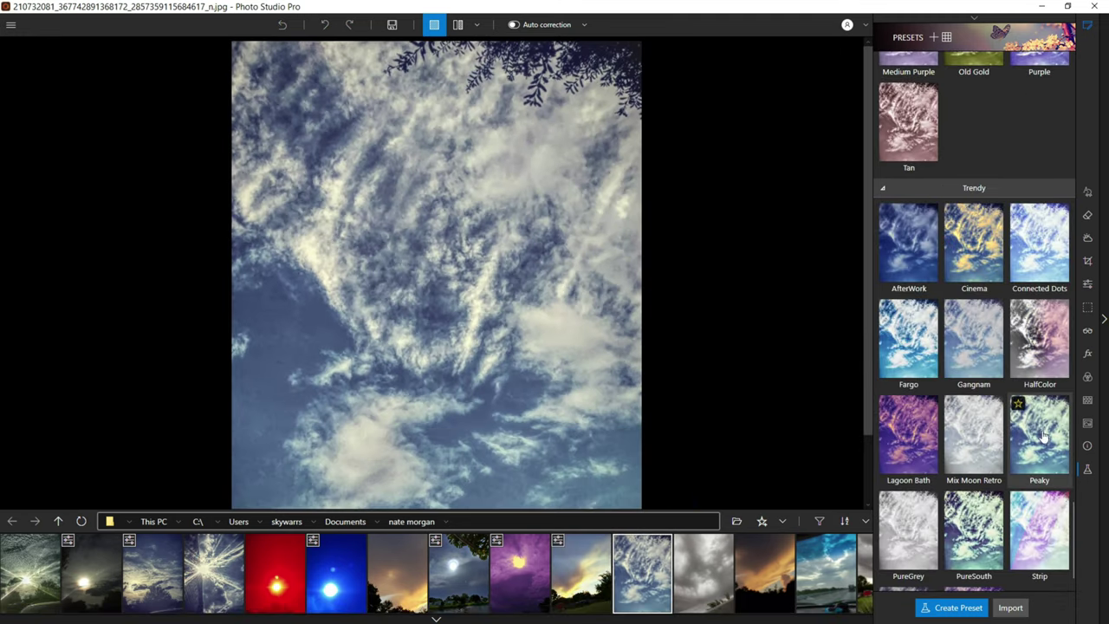
scroll(1044, 438, up, 10)
click(969, 354)
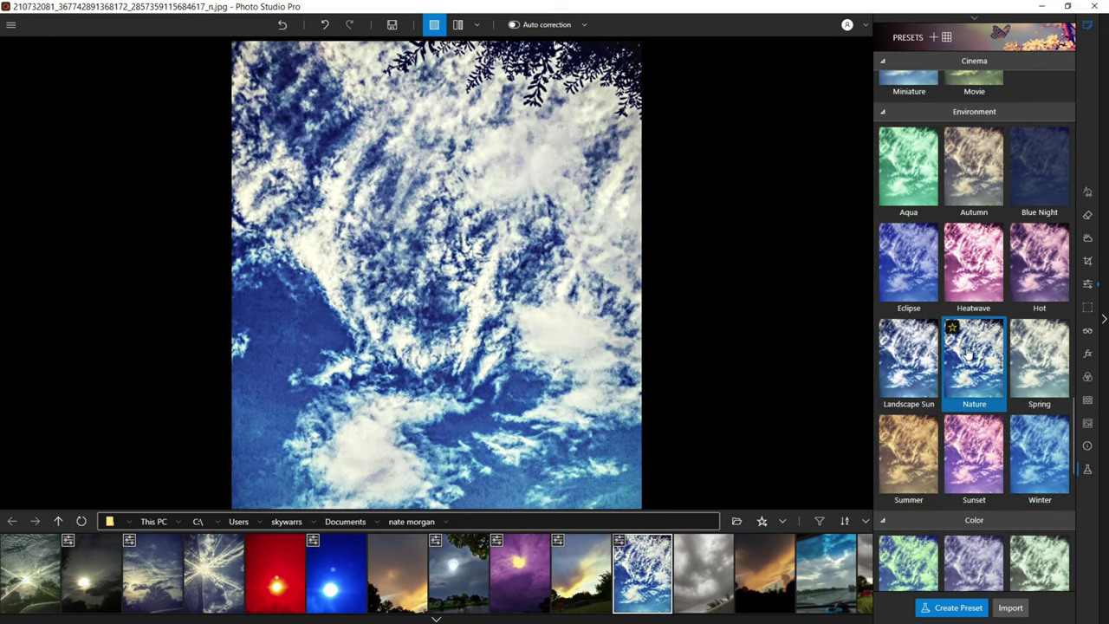
click(922, 355)
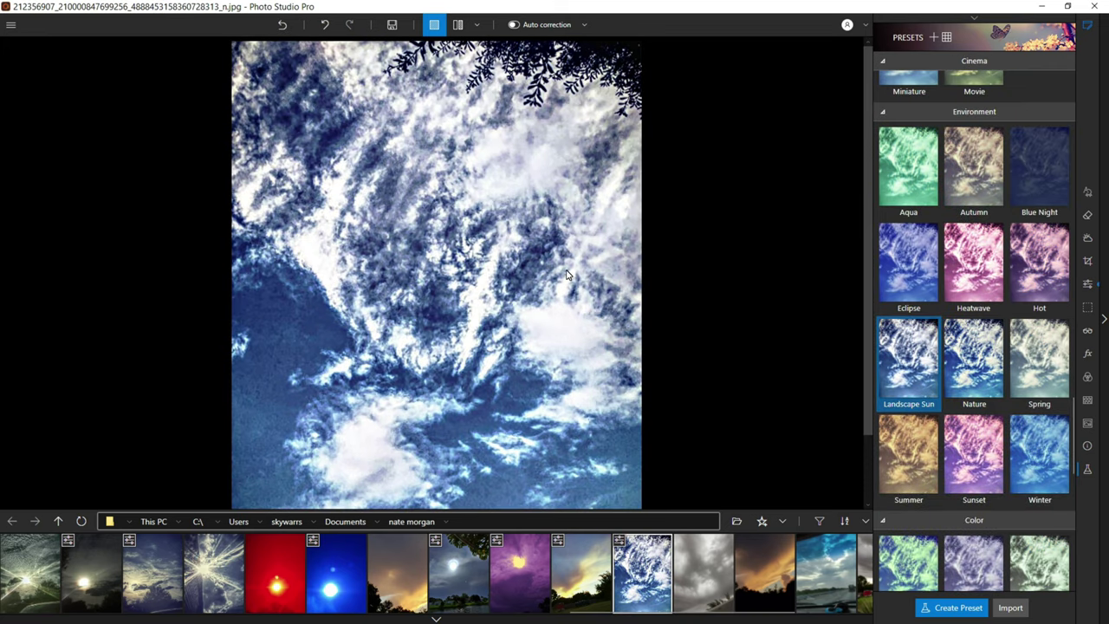
Step: Open the grey cloud photo with the sloping wall and apply the Winter preset
key(Right)
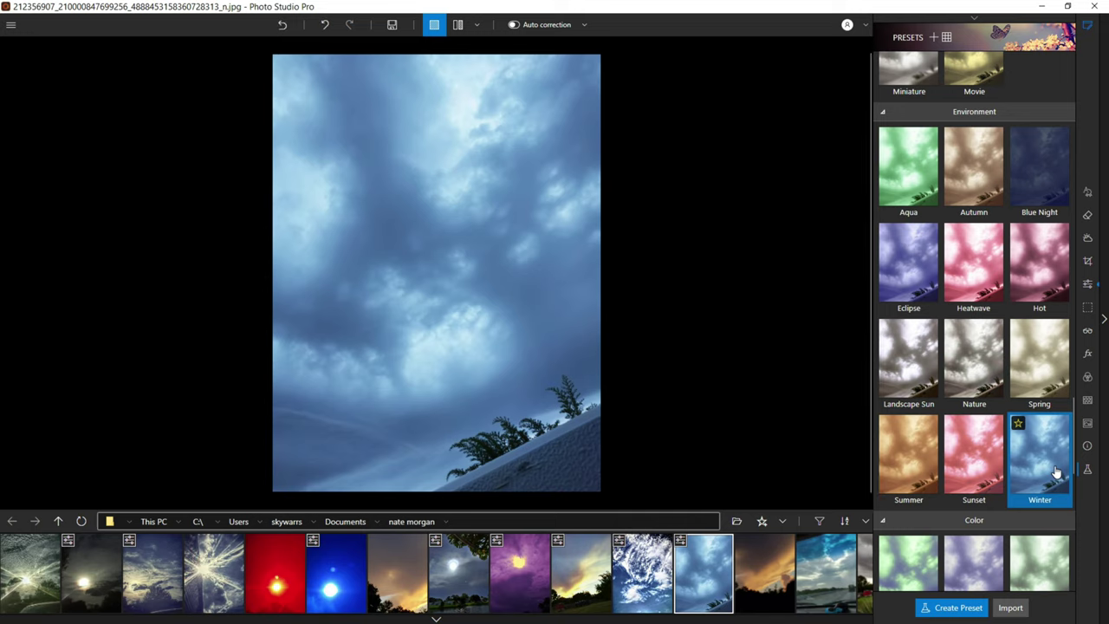
Step: Open the golden sunset photo with the silhouetted trees and apply the Autumn preset
scroll(456, 381, up, 2)
scroll(456, 381, down, 2)
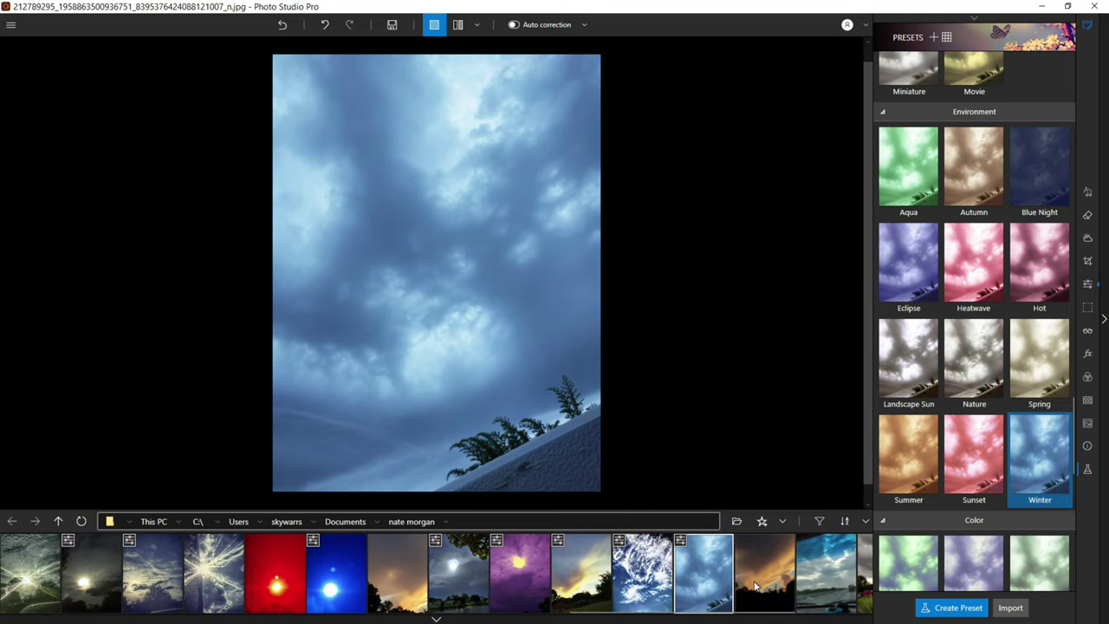
key(Right)
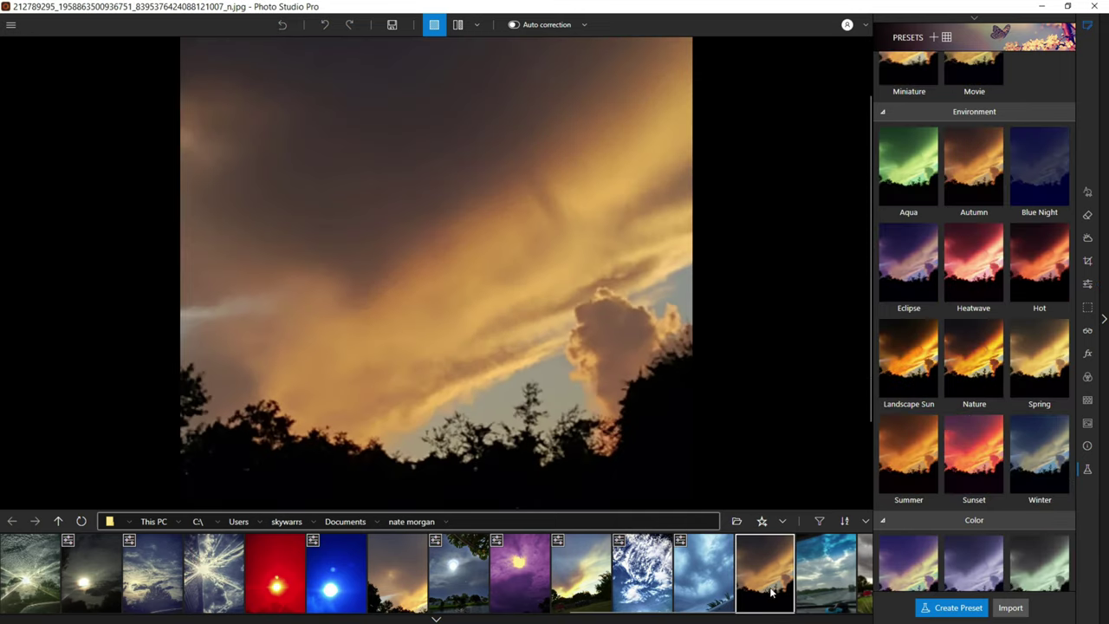
scroll(980, 292, down, 1)
scroll(998, 258, up, 2)
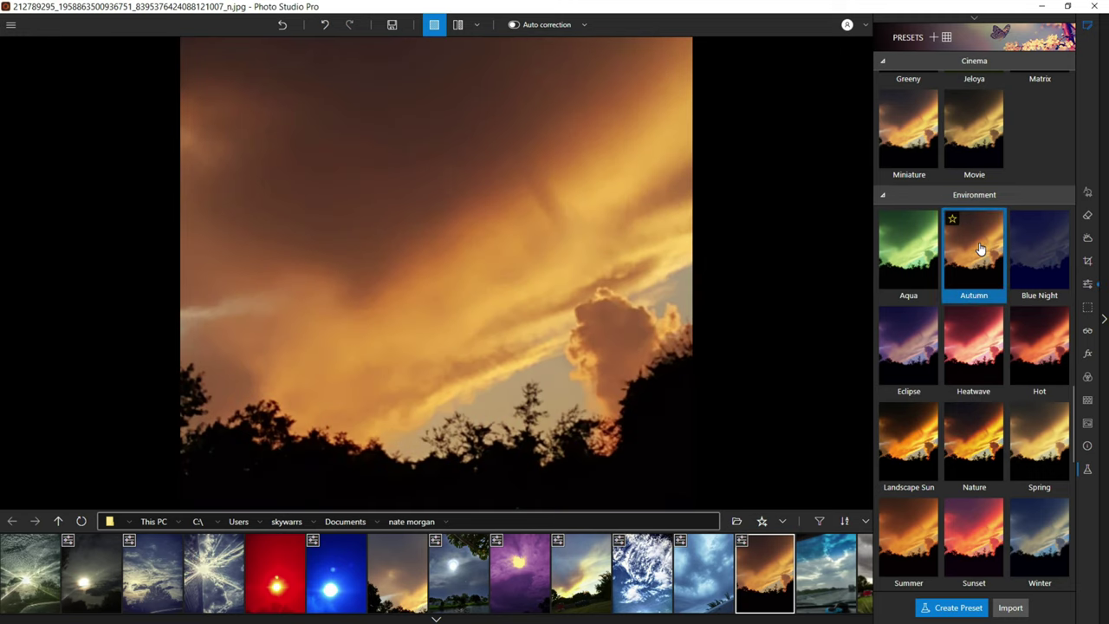
Step: Open the photo of the blue gap in the clouds above the road, try the Autumn preset, and apply Sutro instead
click(825, 573)
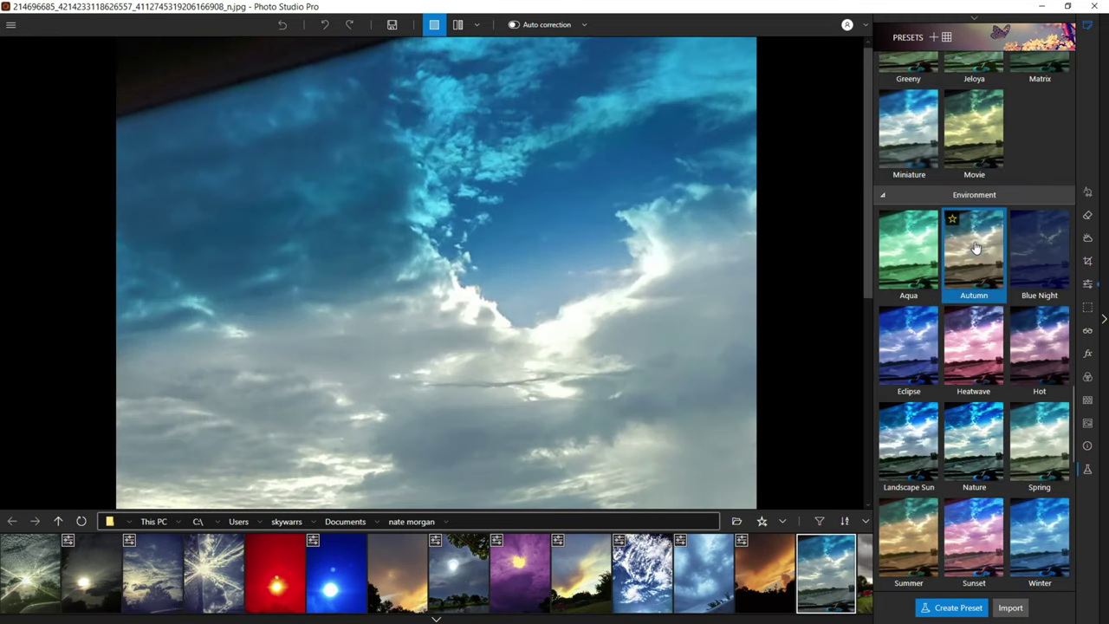
click(976, 249)
scroll(492, 159, down, 3)
scroll(454, 65, up, 3)
scroll(385, 252, up, 1)
scroll(965, 223, down, 2)
scroll(965, 223, up, 2)
scroll(964, 223, down, 5)
scroll(964, 224, up, 10)
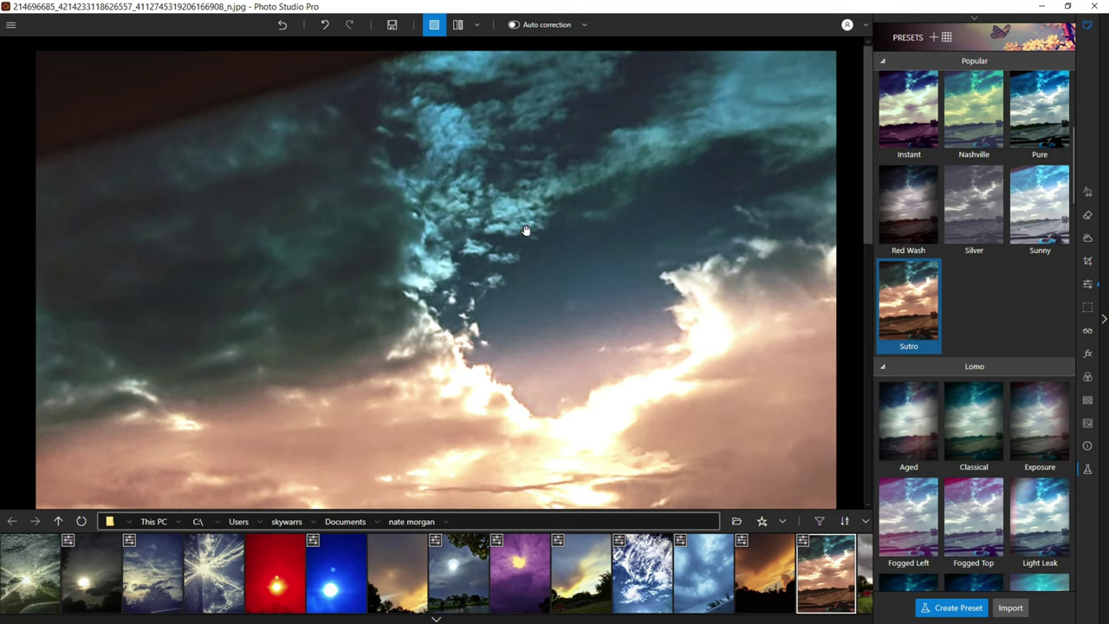
scroll(526, 230, down, 5)
scroll(390, 139, up, 5)
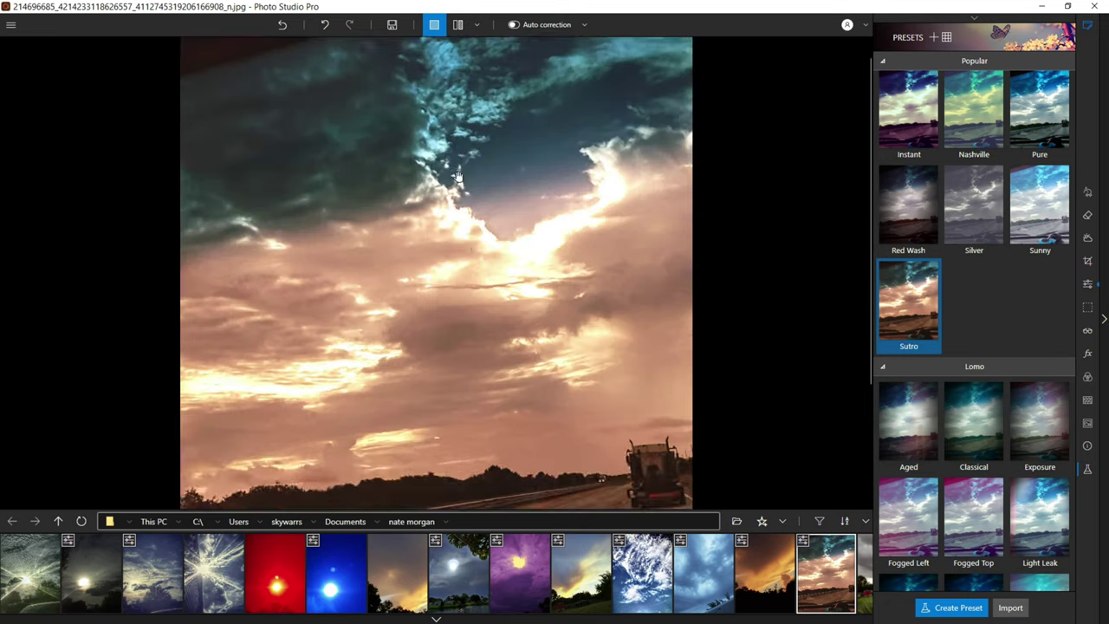
scroll(473, 270, down, 5)
scroll(490, 249, up, 5)
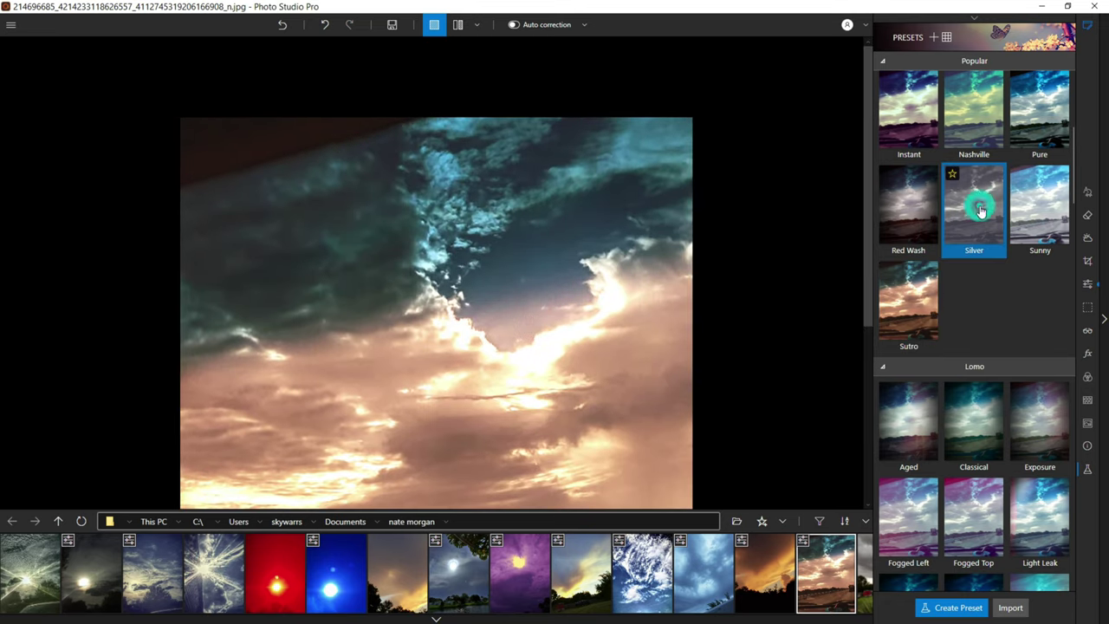
Step: Replace the road photo's preset with Silver and check the clouds up close
scroll(555, 335, up, 3)
scroll(424, 465, down, 2)
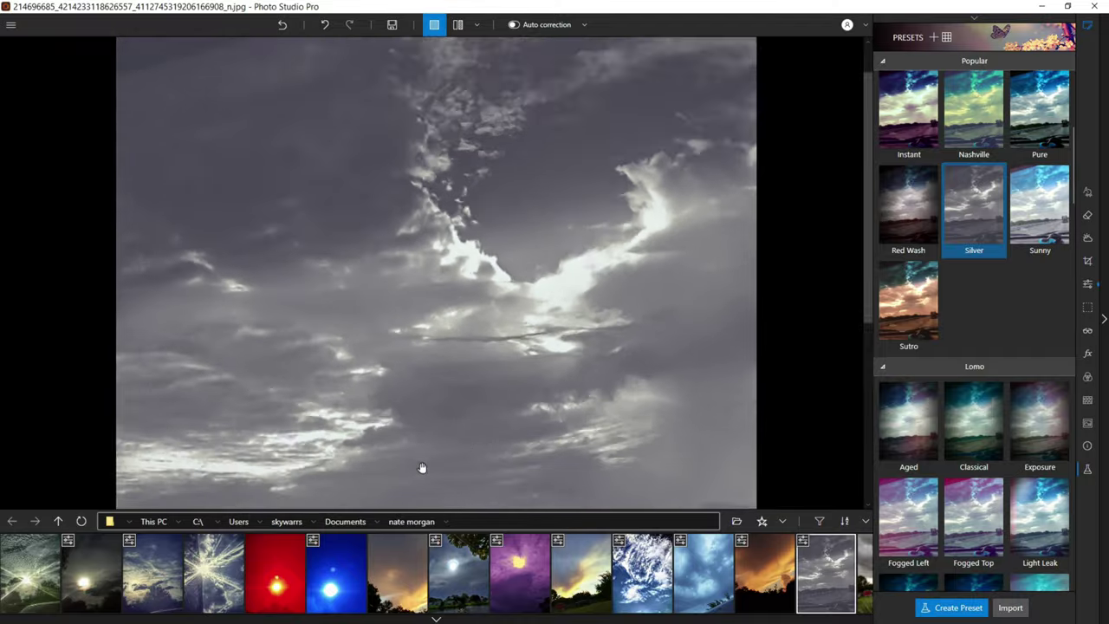
scroll(647, 312, up, 4)
Step: Set the silver-toned cloud photo's Blacks to -92 % and inspect the dark cloud detail
click(1090, 285)
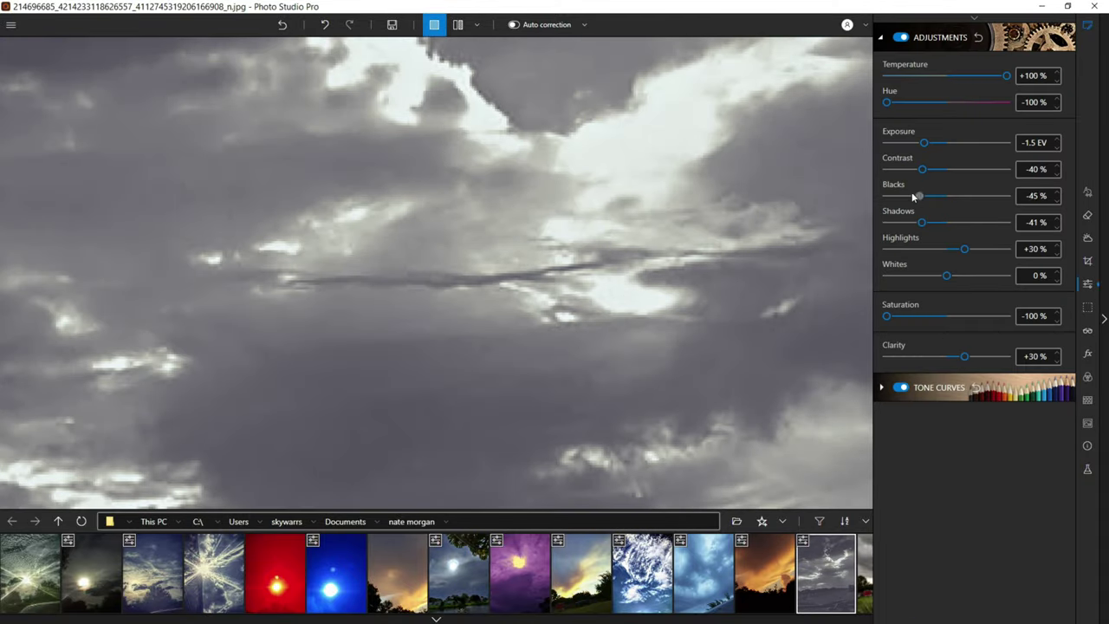
drag(914, 197, 892, 196)
scroll(557, 261, down, 3)
scroll(488, 249, up, 4)
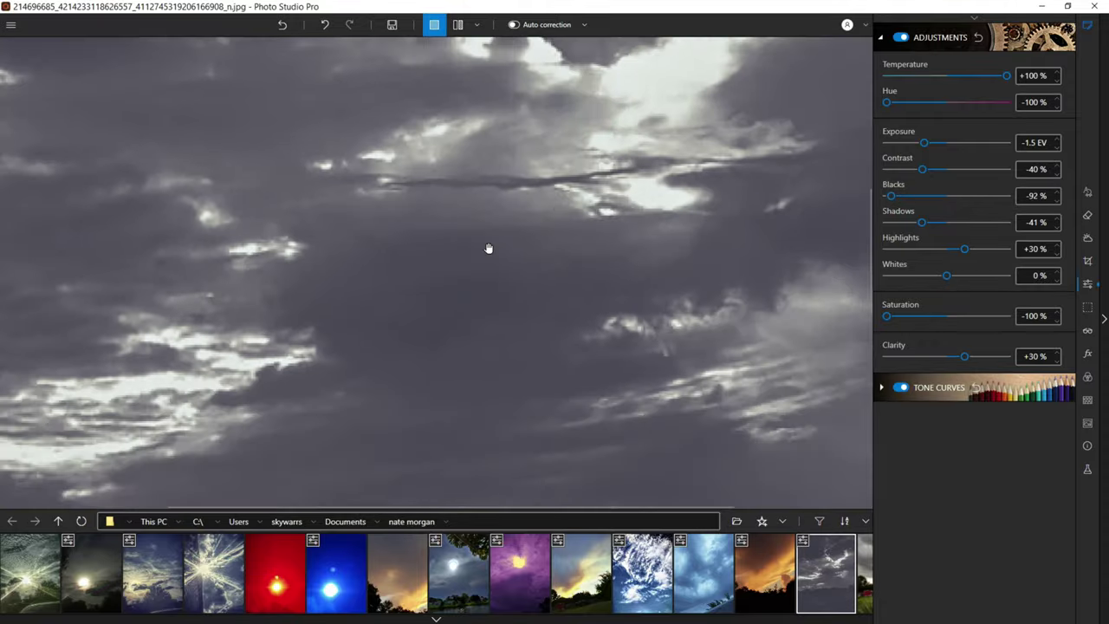
drag(647, 217, 609, 302)
scroll(609, 303, up, 1)
Step: Set the silver-toned cloud photo's Exposure to -1.23 EV and inspect the bright cloud edges
mouse_move(910, 145)
mouse_down()
mouse_move(894, 154)
mouse_move(931, 147)
mouse_up()
scroll(623, 253, down, 3)
scroll(607, 252, down, 2)
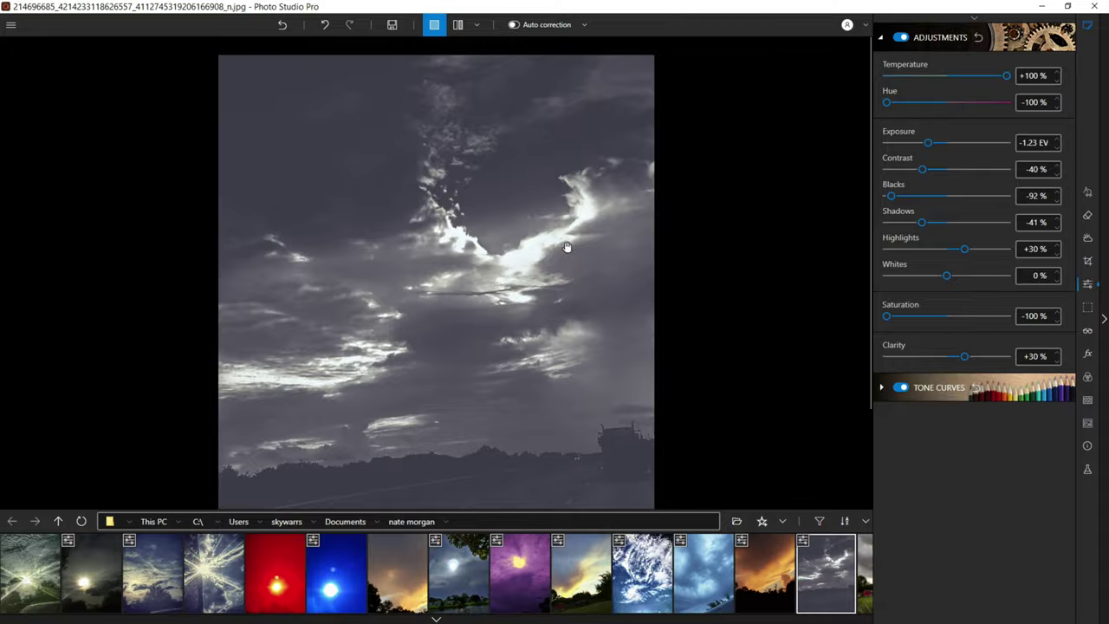
scroll(566, 234, up, 2)
drag(567, 226, 558, 346)
scroll(535, 401, up, 3)
scroll(554, 407, down, 2)
scroll(607, 572, down, 4)
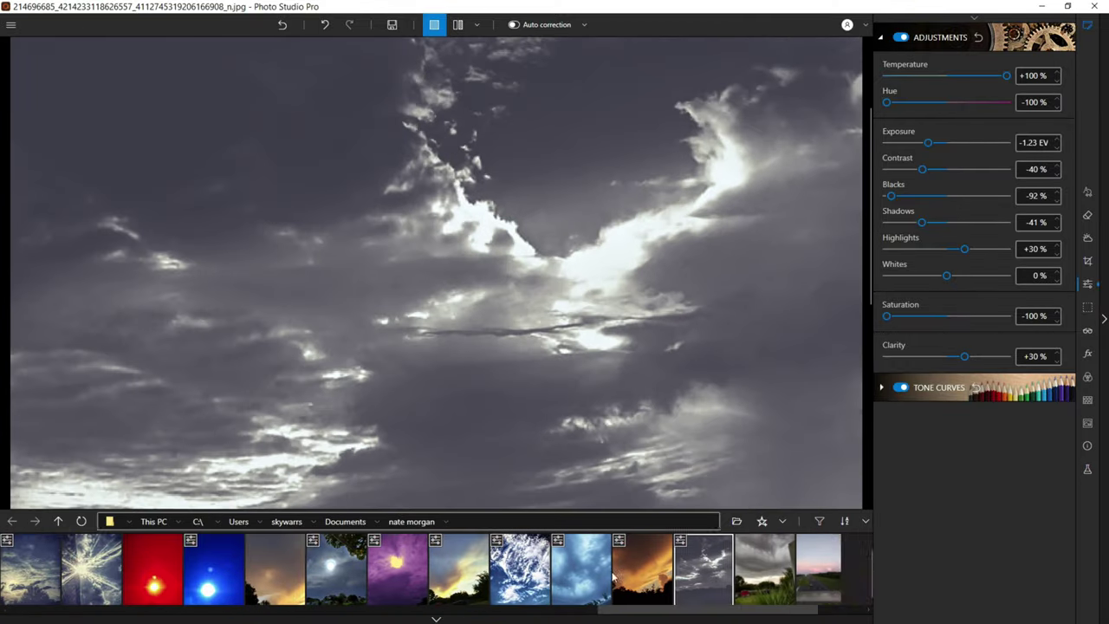